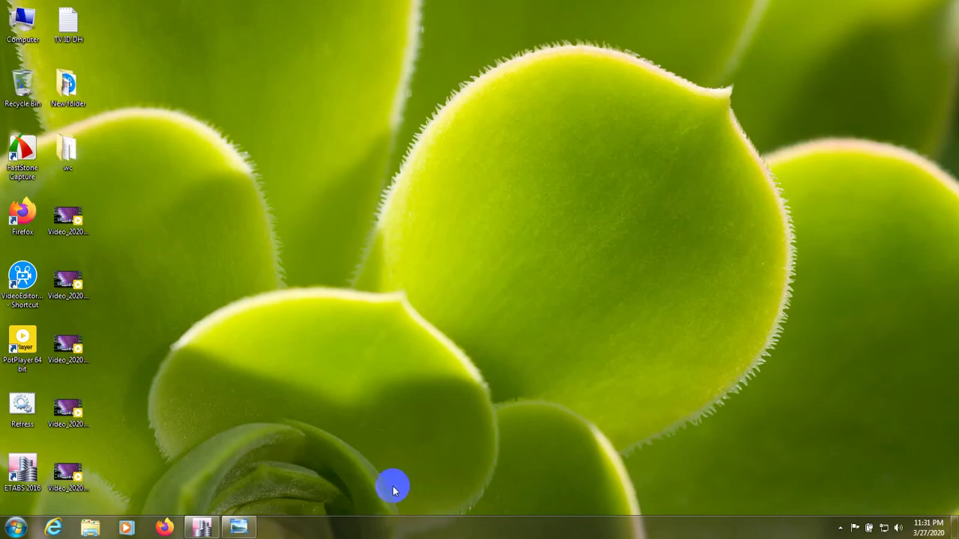
- Switch to ETABS, select all wall objects by object type and show only those in the 3-D view
left_click(200, 528)
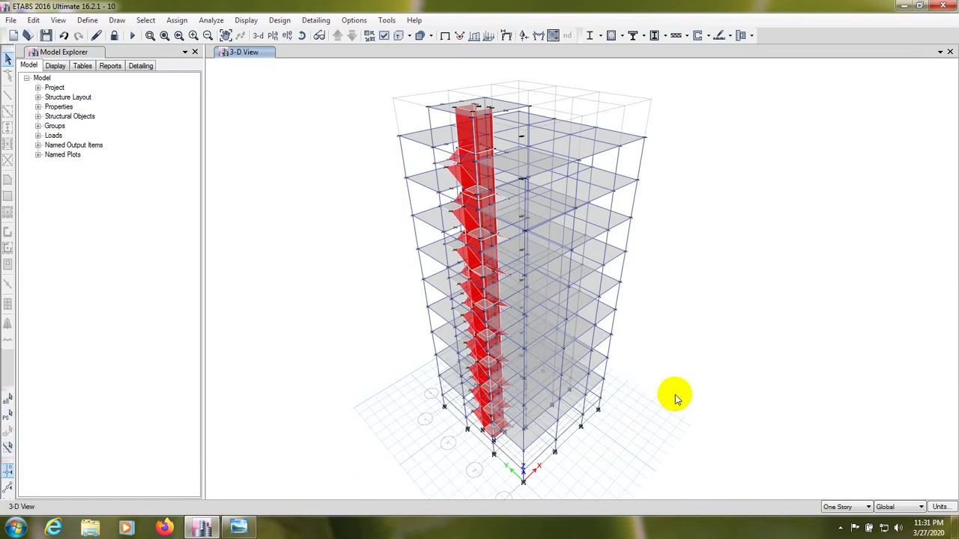
left_click(145, 20)
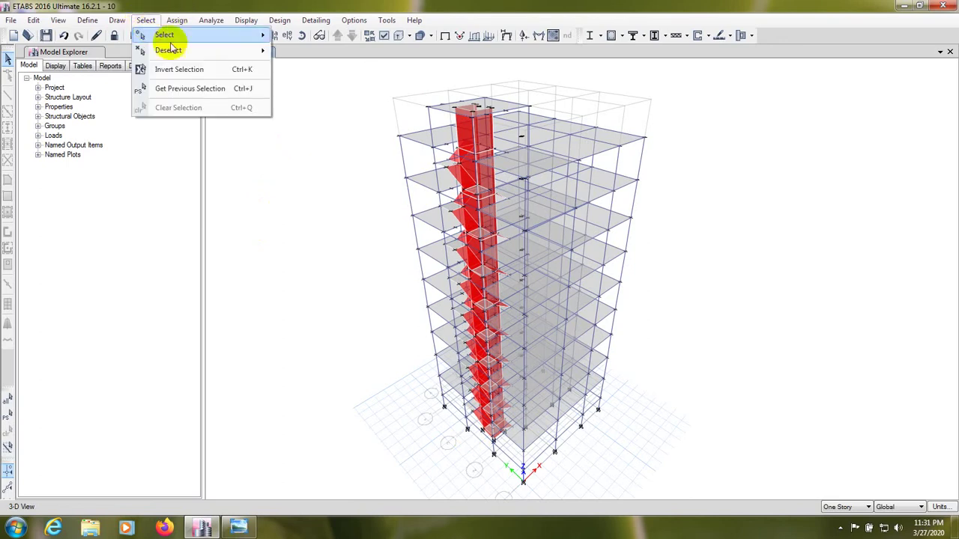
mouse_move(175, 50)
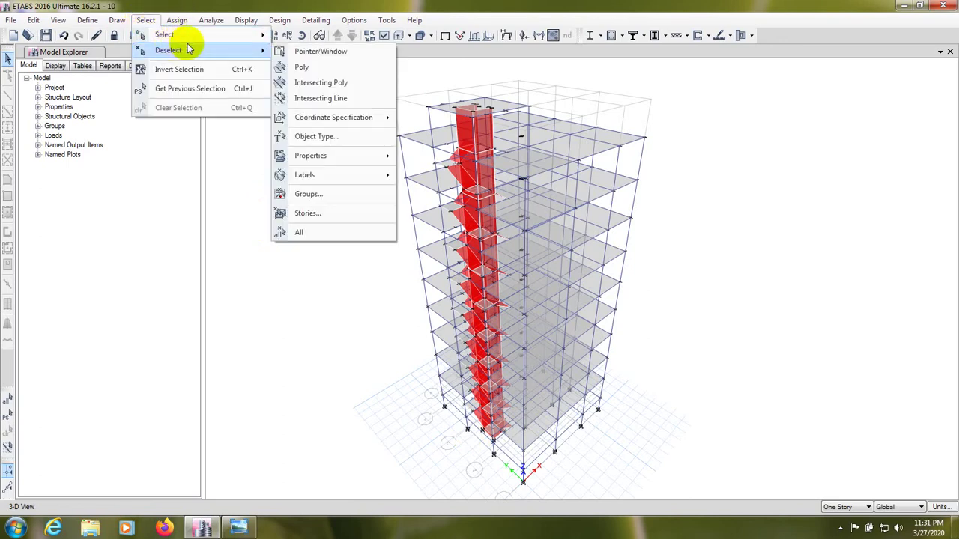
mouse_move(188, 34)
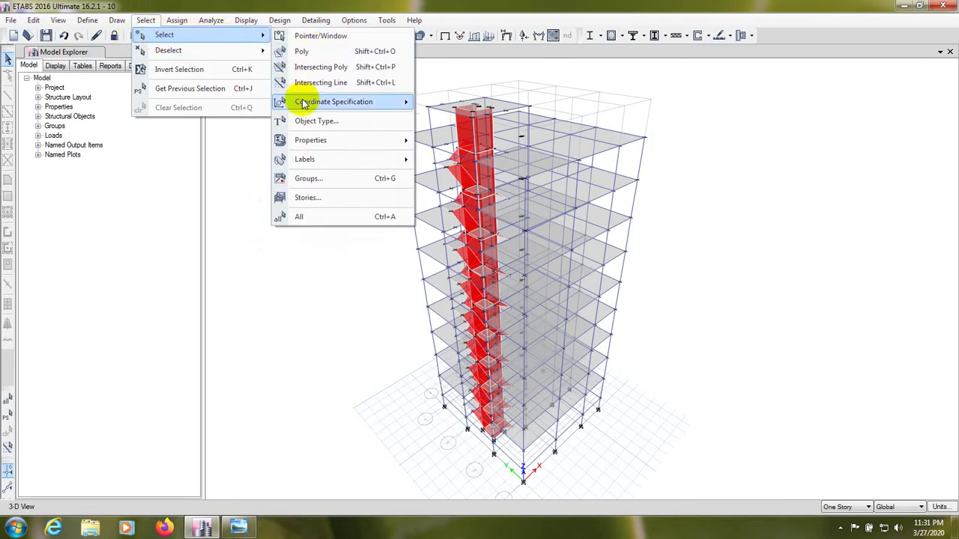
left_click(307, 122)
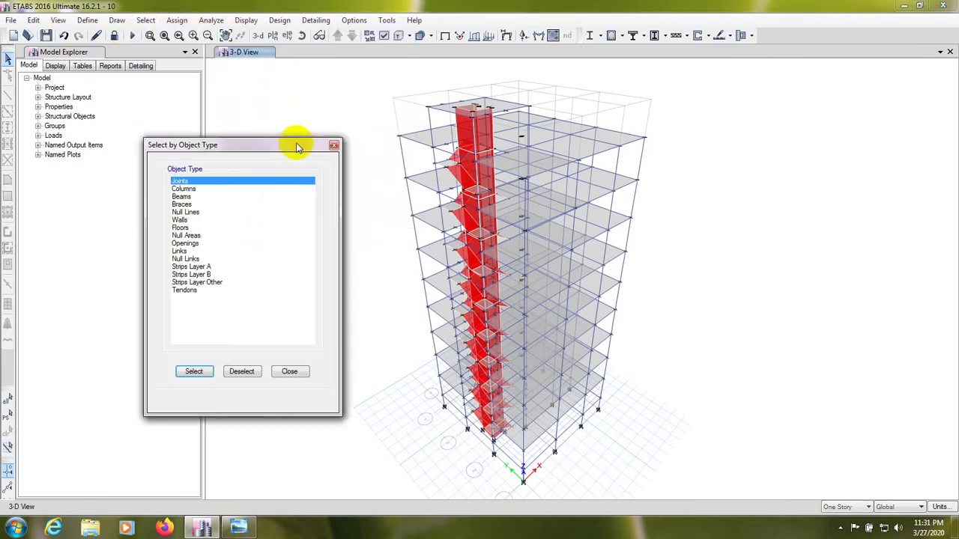
left_click(180, 219)
left_click(193, 372)
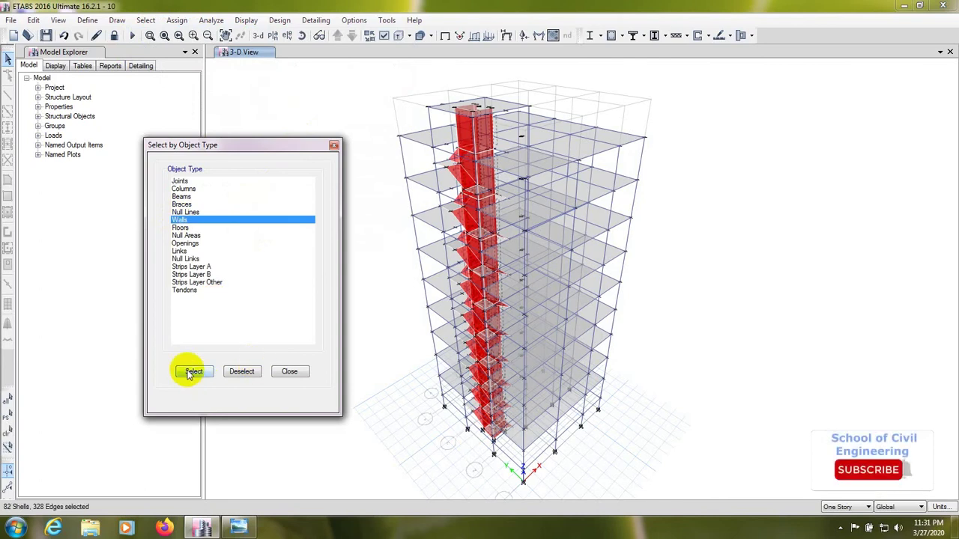
left_click(302, 372)
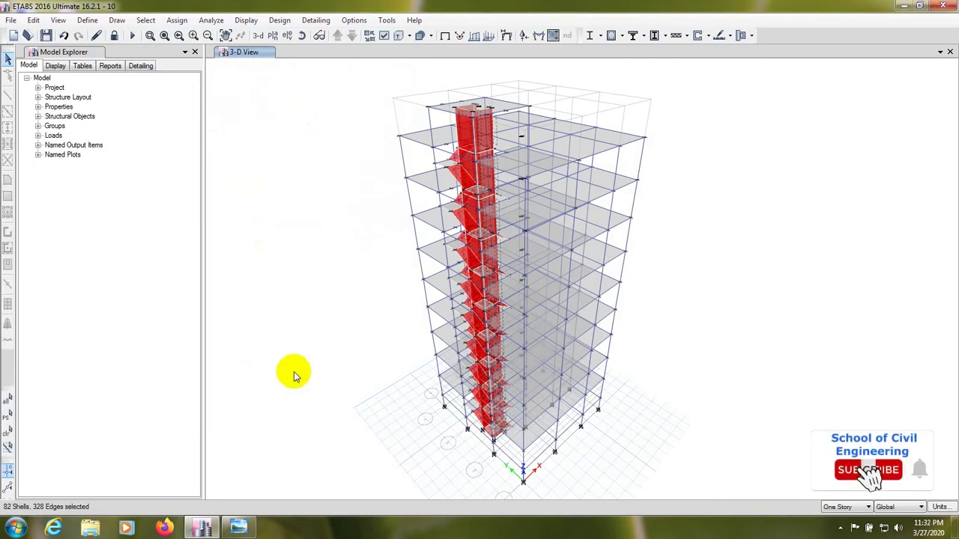
right_click(715, 217)
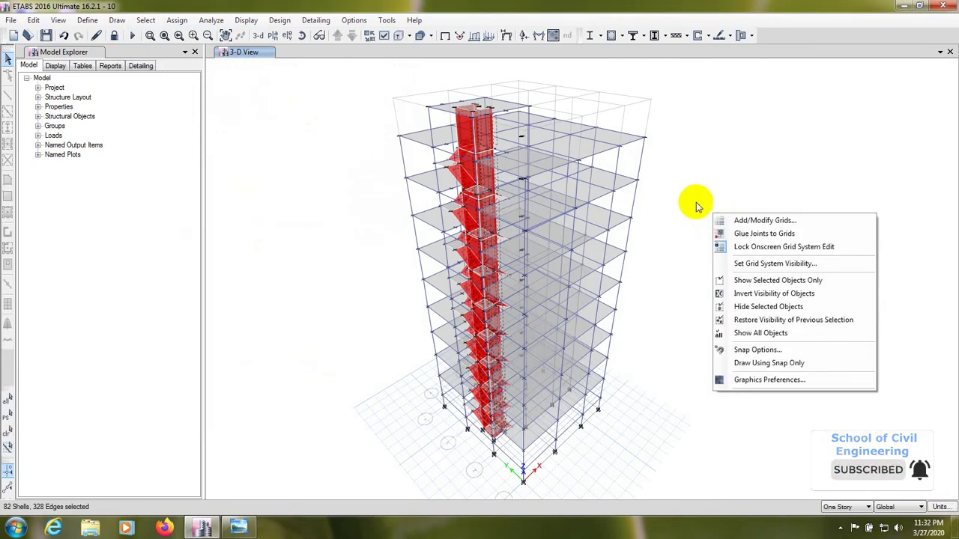
left_click(759, 283)
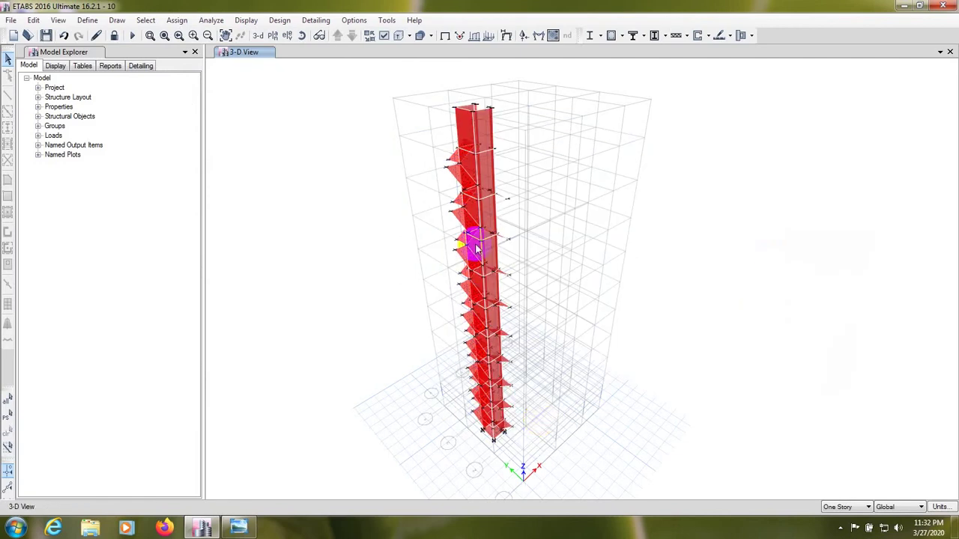
- Set the scope to All Stories and hide the triangular wall shells projecting from the core on every story
scroll(480, 222, "up", 3)
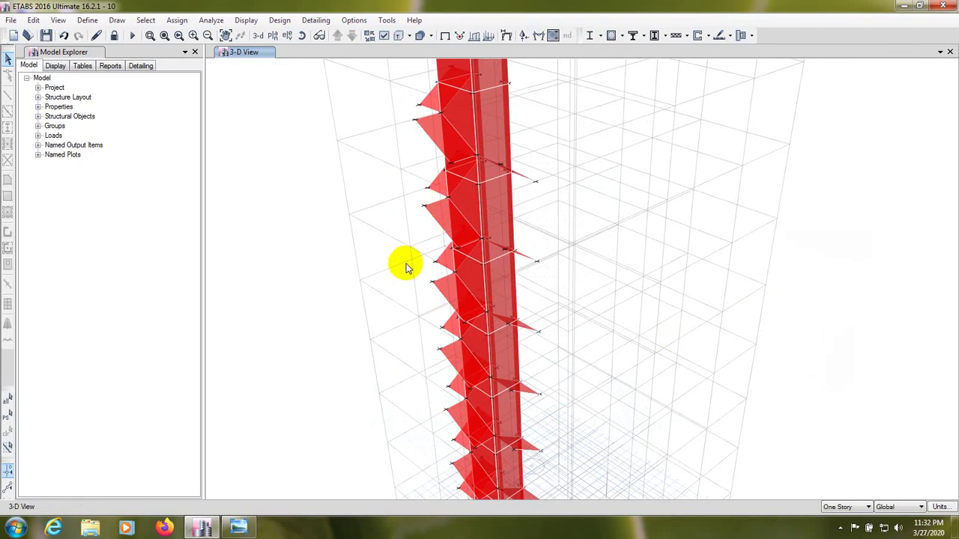
scroll(397, 248, "down", 3)
middle_click_drag(398, 248, 424, 212, "shift")
scroll(455, 233, "up", 5)
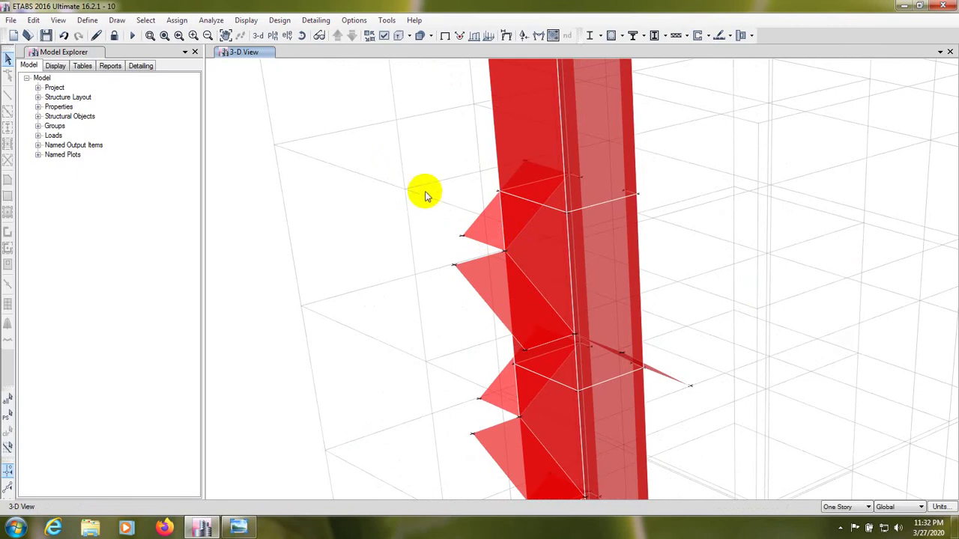
left_click(512, 287)
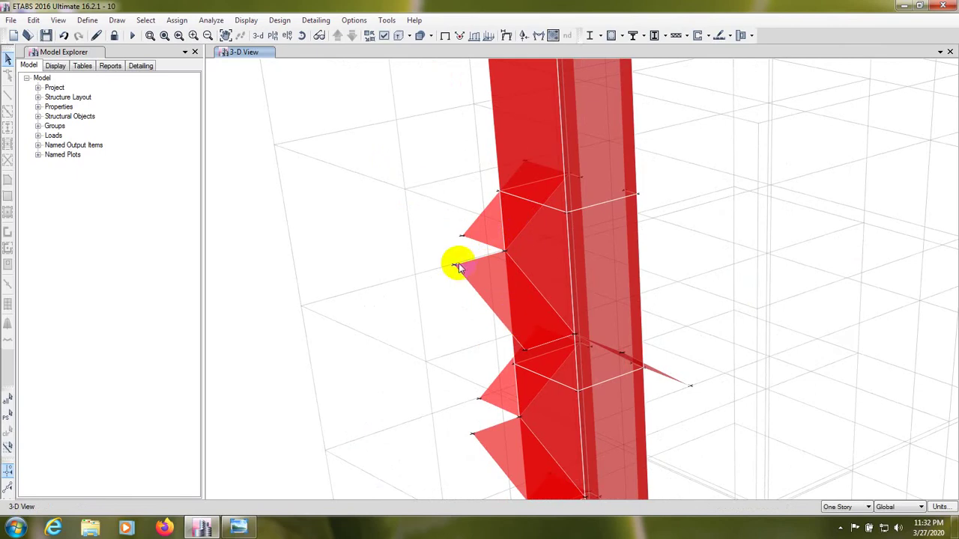
left_click(845, 507)
left_click(837, 522)
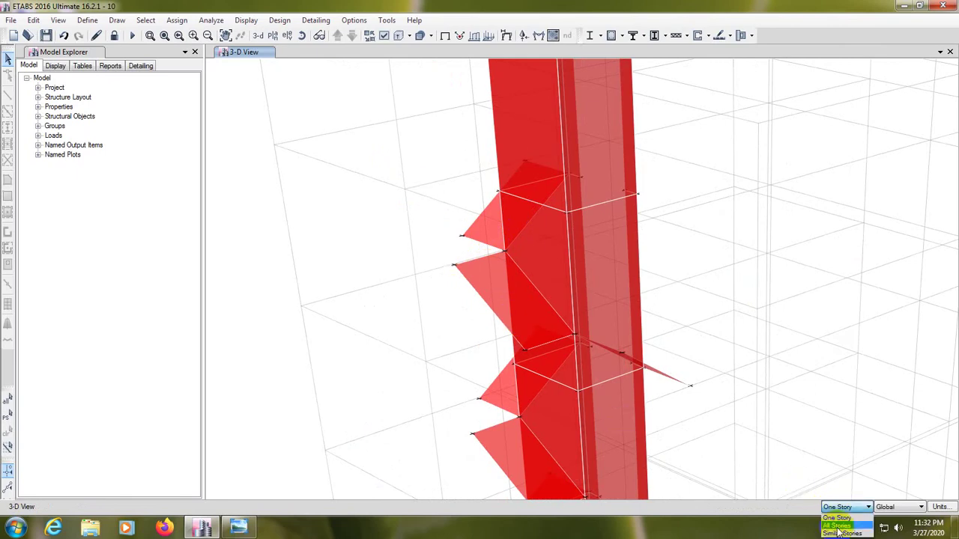
left_click(480, 279)
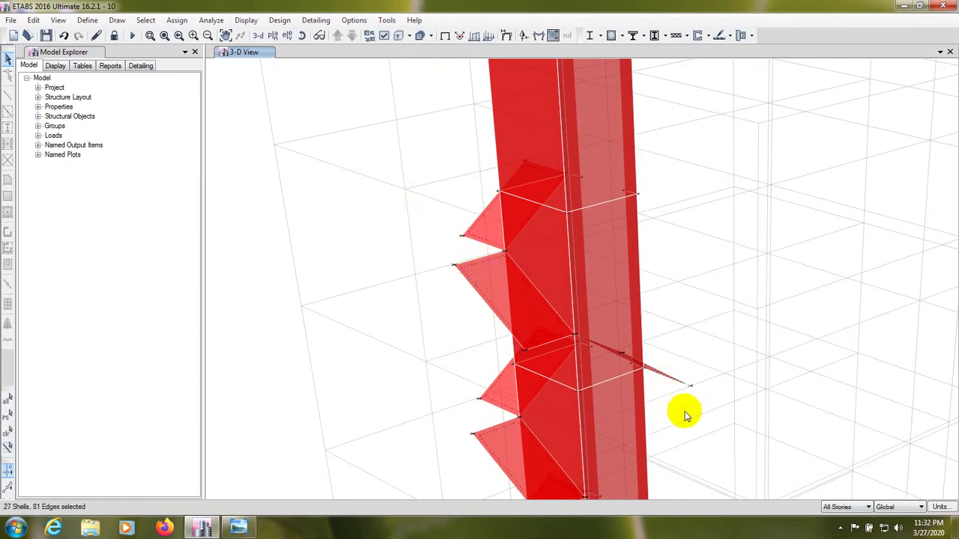
right_click(705, 196)
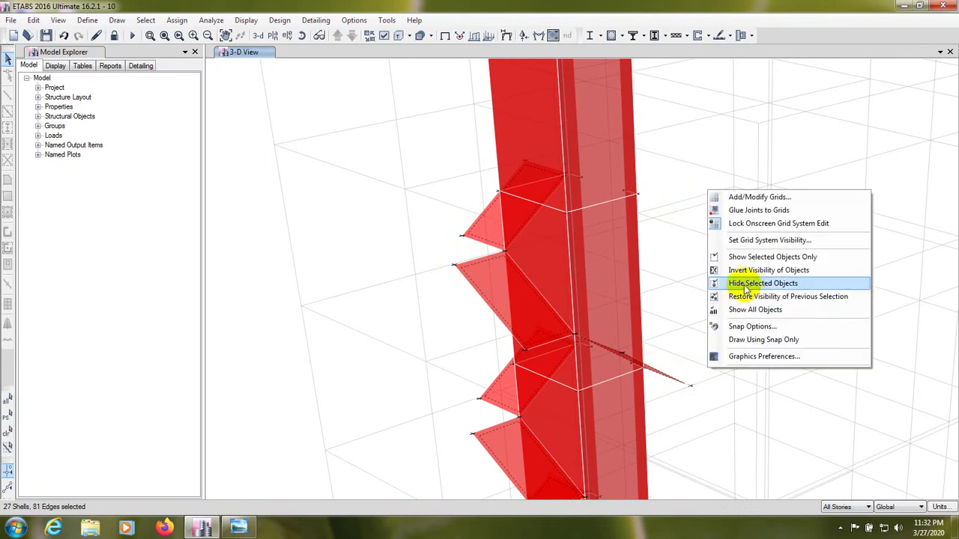
left_click(765, 285)
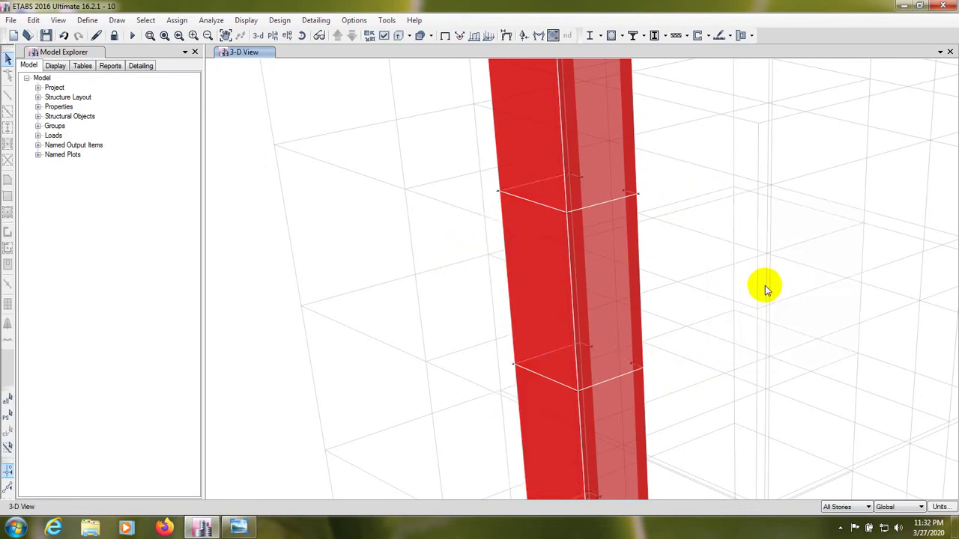
- Turn off the grid system's visibility in the 3-D view of the core walls
scroll(764, 285, "down", 5)
middle_click_drag(738, 350, 541, 387)
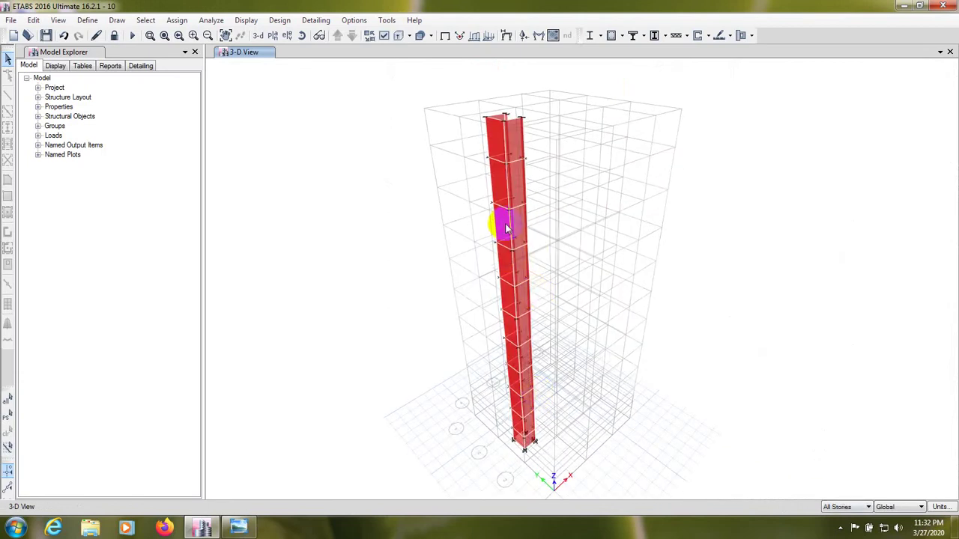
scroll(535, 293, "up", 5)
scroll(535, 293, "down", 6)
scroll(543, 285, "up", 1)
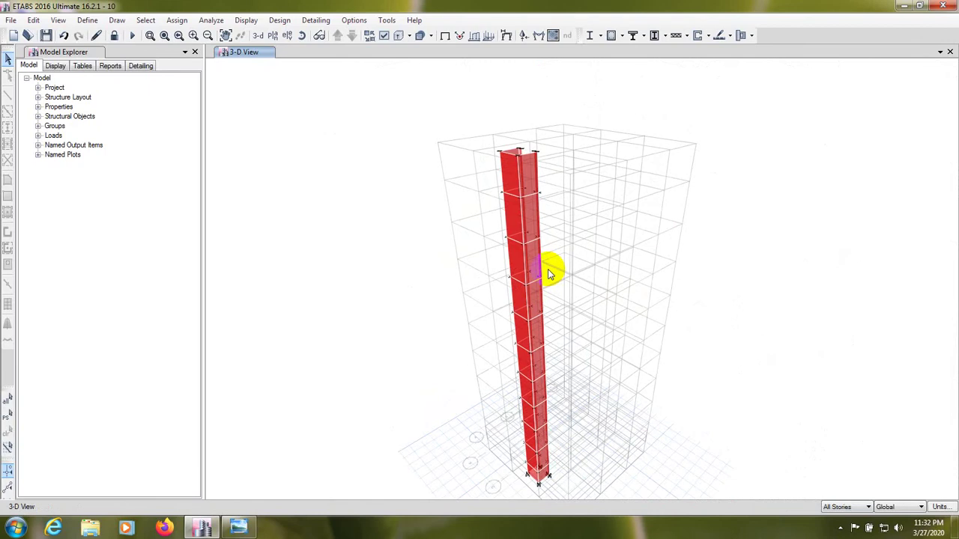
right_click(788, 231)
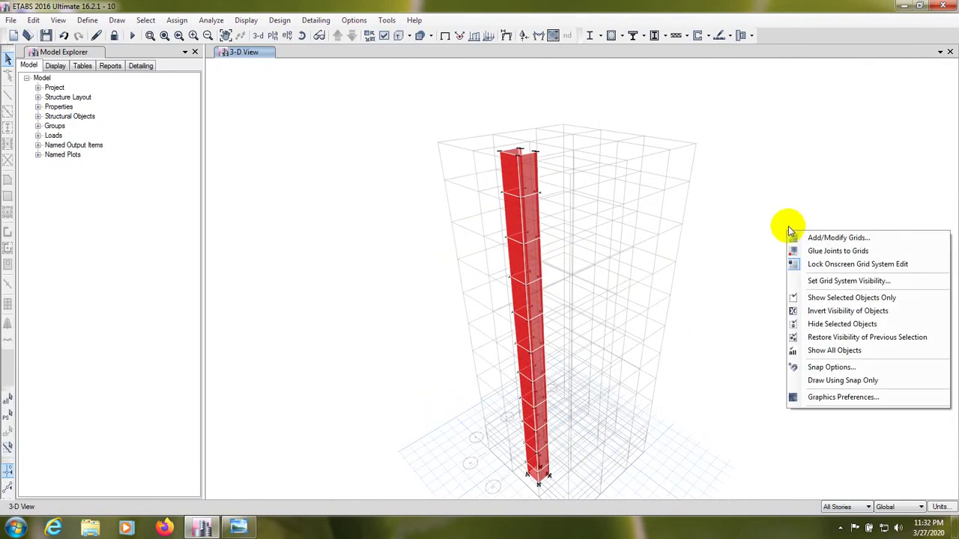
left_click(838, 288)
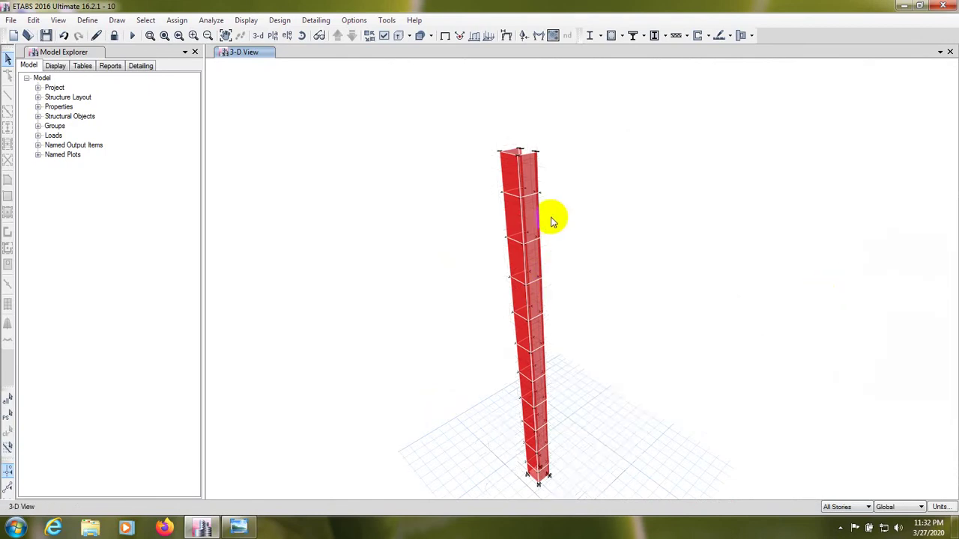
- Unlock the model and accept deleting its analysis results
scroll(593, 298, "up", 1)
scroll(606, 182, "down", 1)
scroll(486, 274, "up", 5)
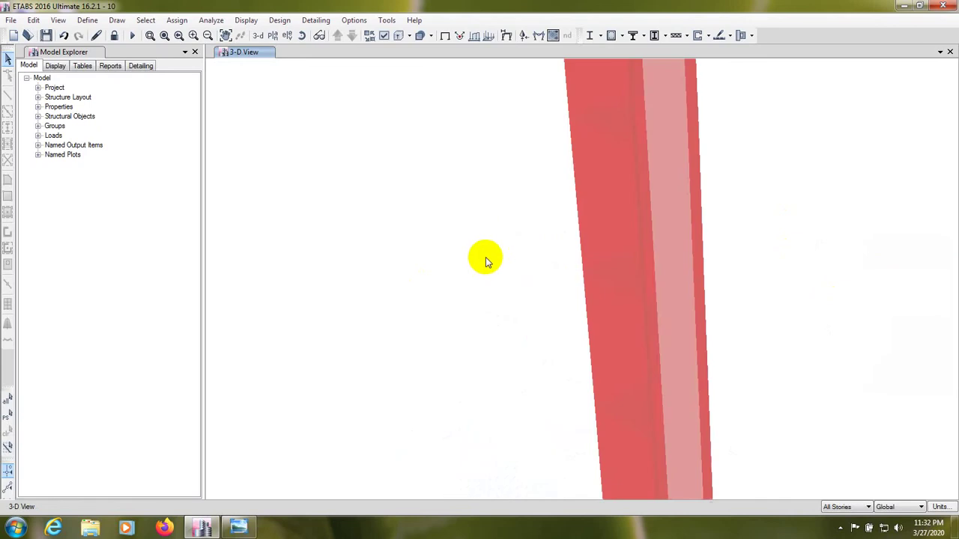
scroll(471, 322, "down", 5)
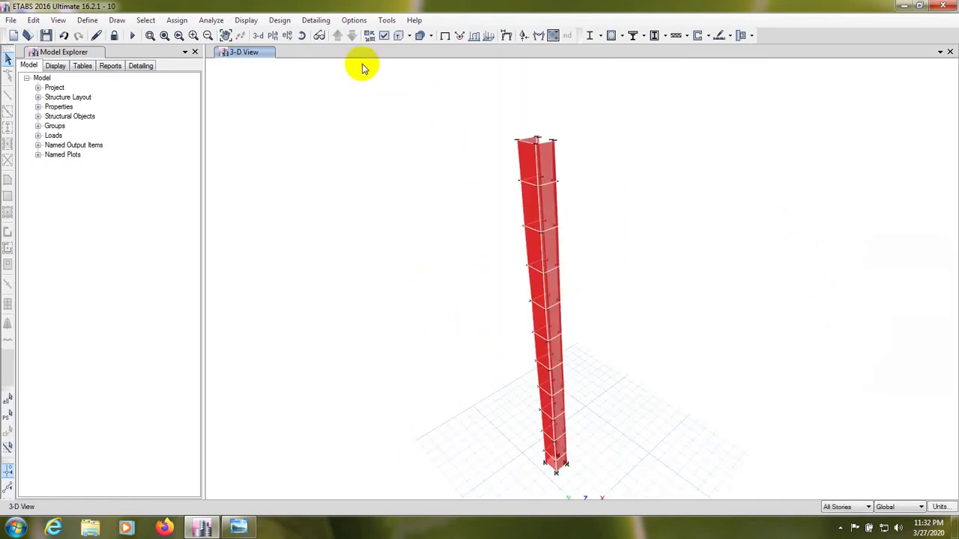
left_click(117, 37)
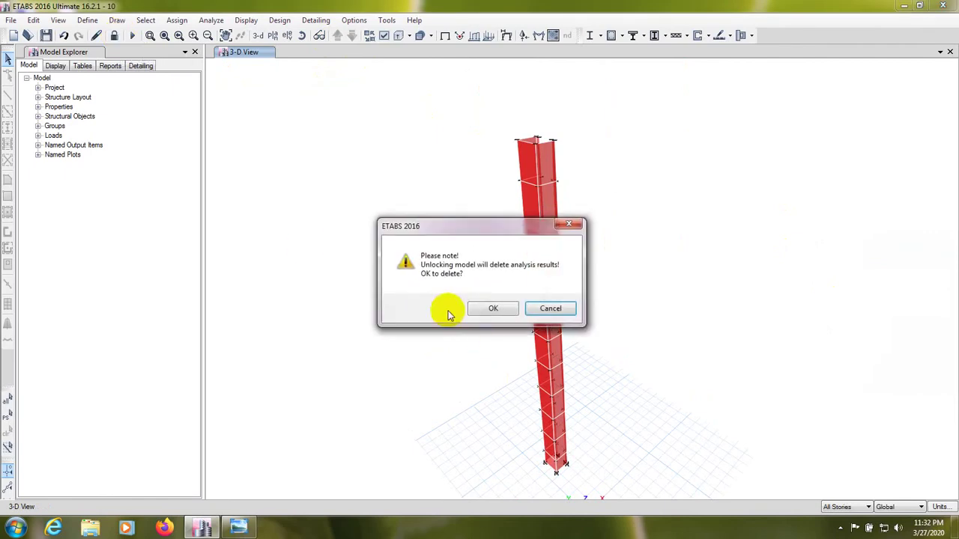
left_click(488, 304)
- Review the pier label assignment and the available pier labels of core wall W1 on Story10
scroll(486, 307, "up", 3)
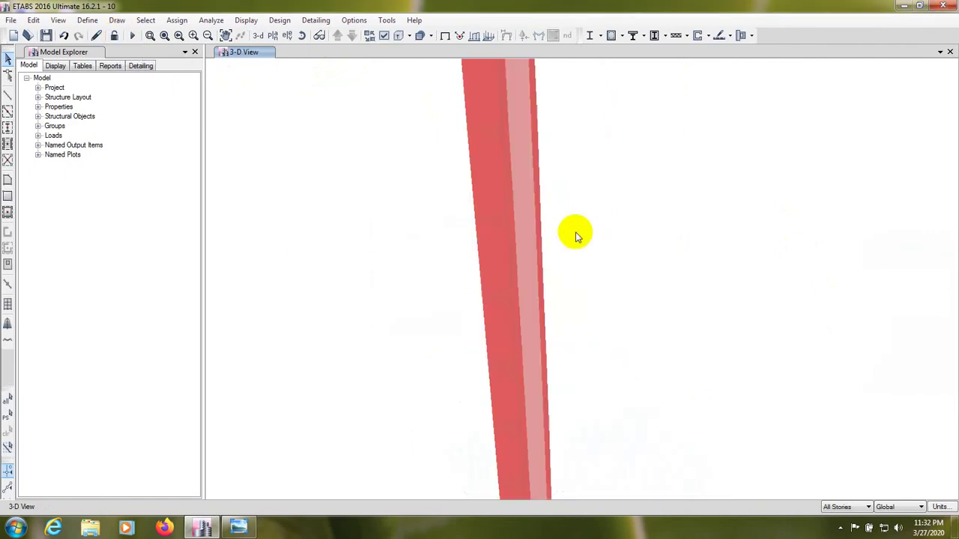
right_click(480, 185)
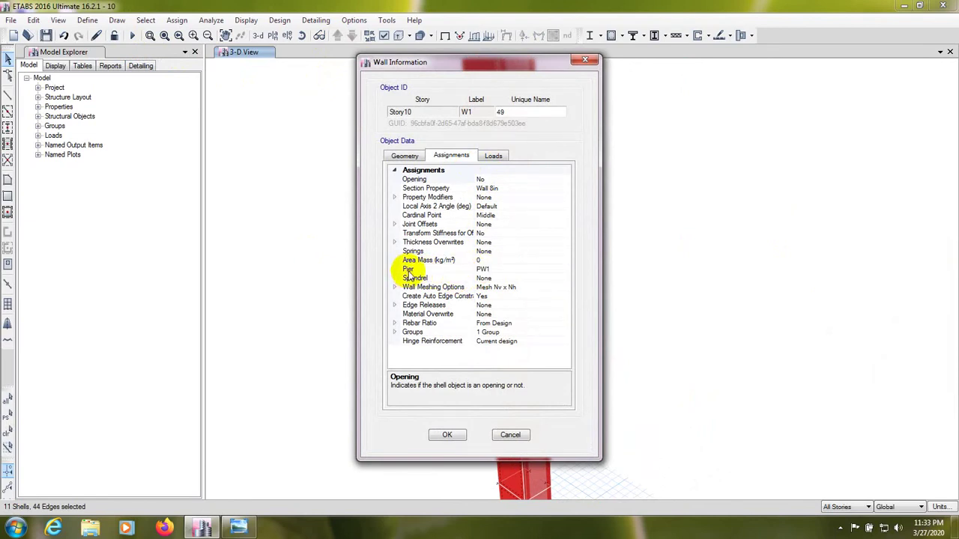
left_click(491, 270)
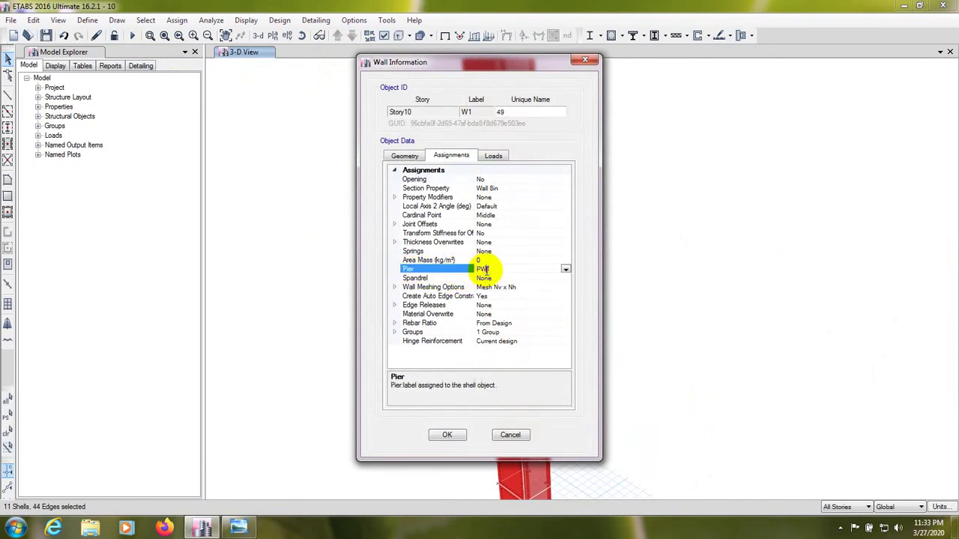
left_click(566, 269)
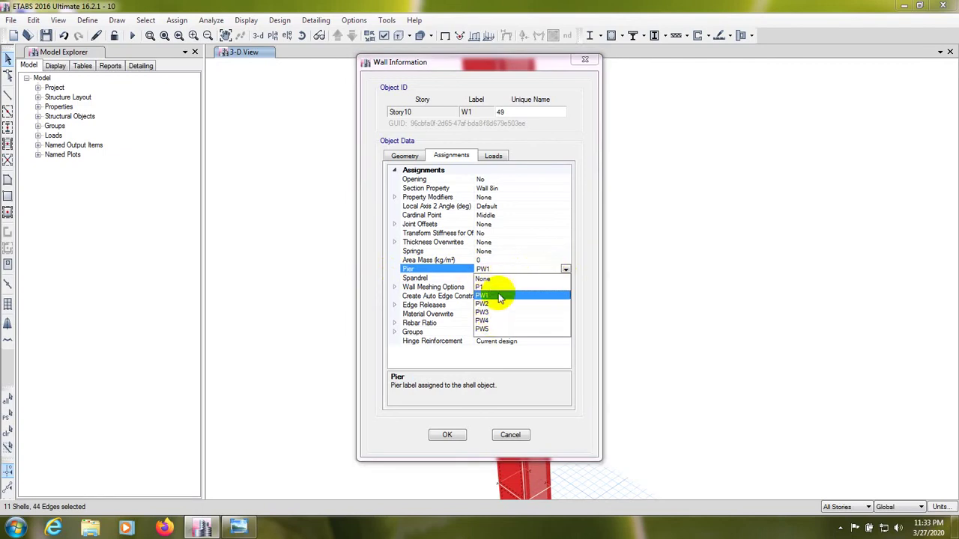
left_click(477, 386)
left_click(507, 434)
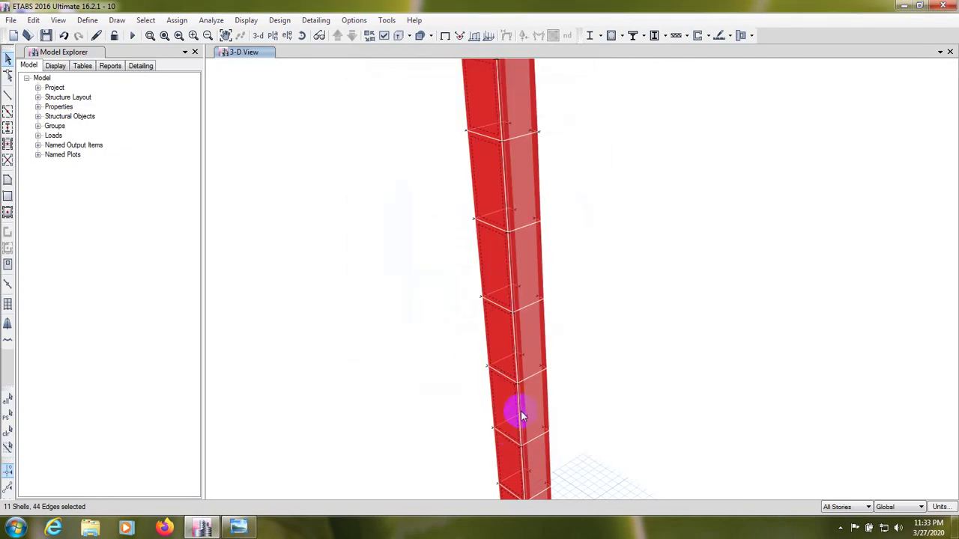
- Check the pier label assignment of the adjoining core wall W2 on Story10
left_click(516, 244)
scroll(495, 232, "up", 3)
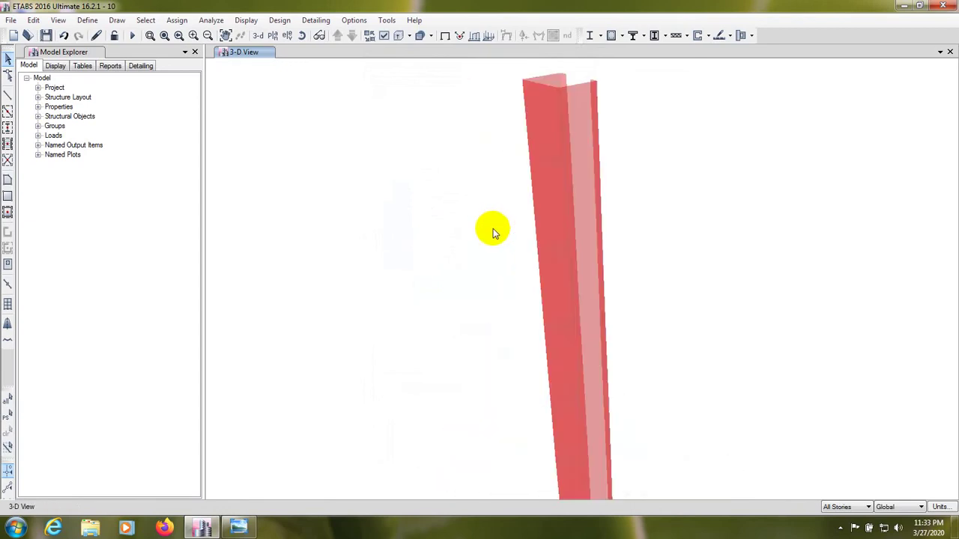
middle_click_drag(606, 236, 579, 230, "shift")
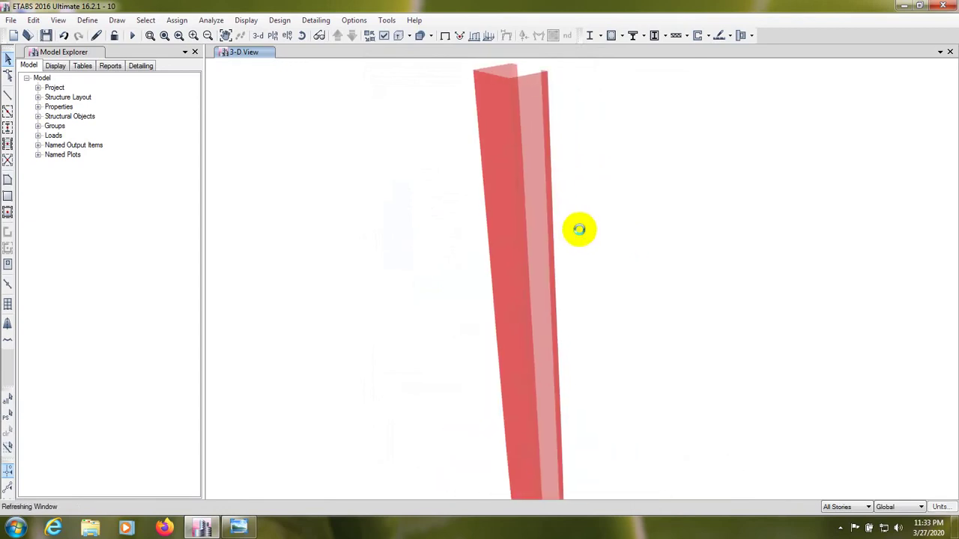
right_click(554, 197)
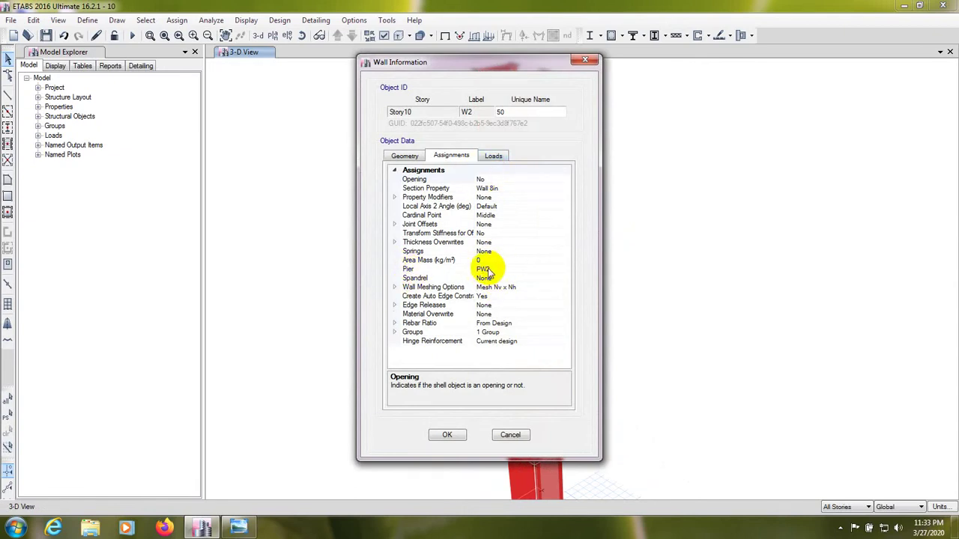
left_click(585, 60)
scroll(479, 352, "down", 5)
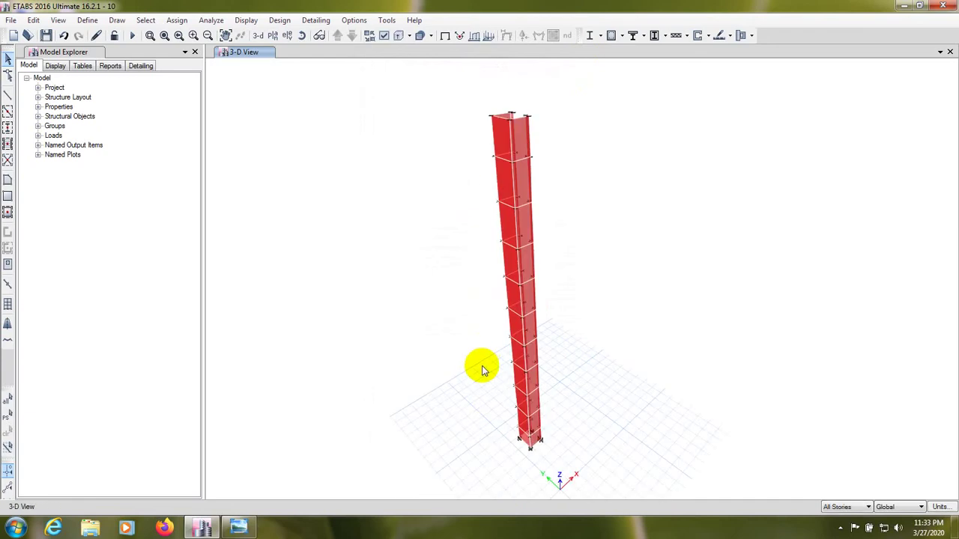
scroll(482, 368, "up", 5)
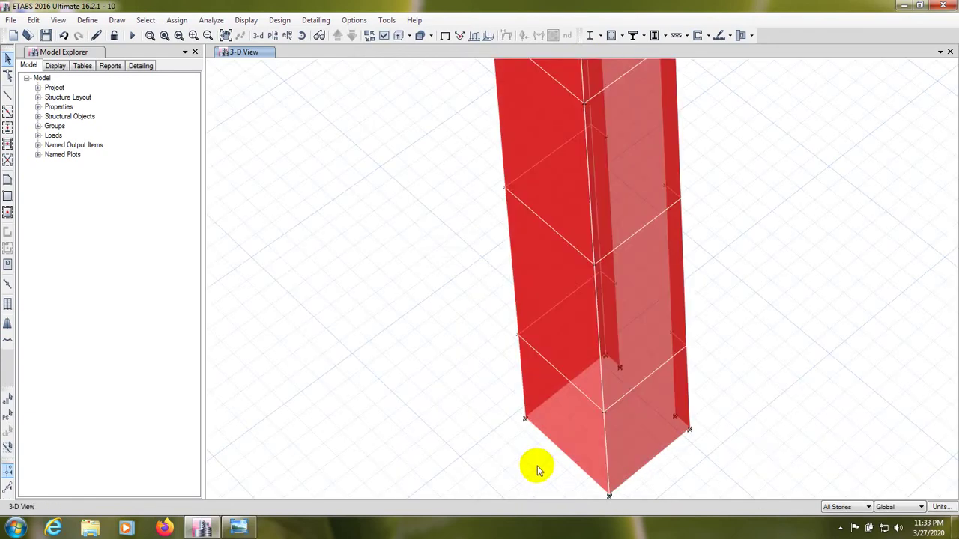
scroll(535, 471, "down", 3)
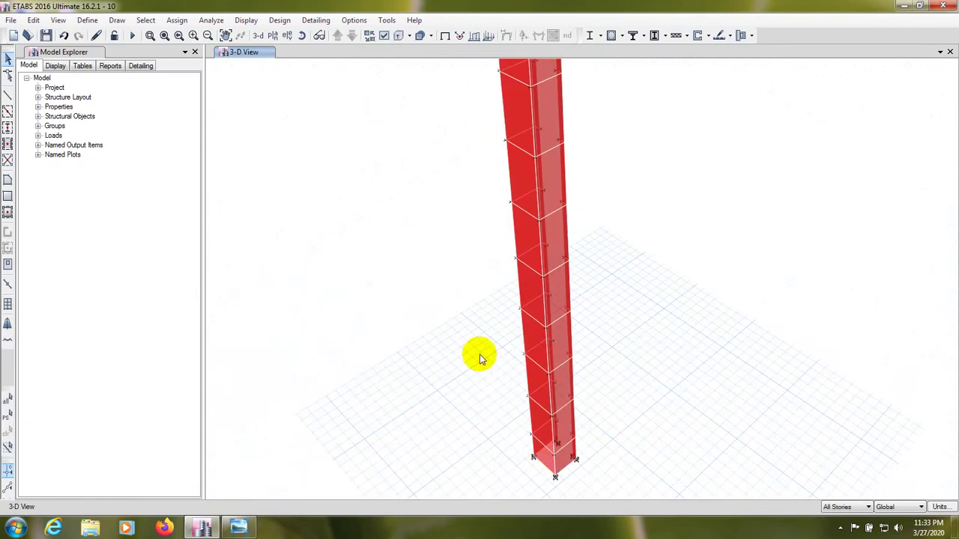
scroll(459, 407, "down", 2)
scroll(459, 407, "up", 4)
middle_click_drag(459, 409, 472, 382)
scroll(482, 368, "up", 3)
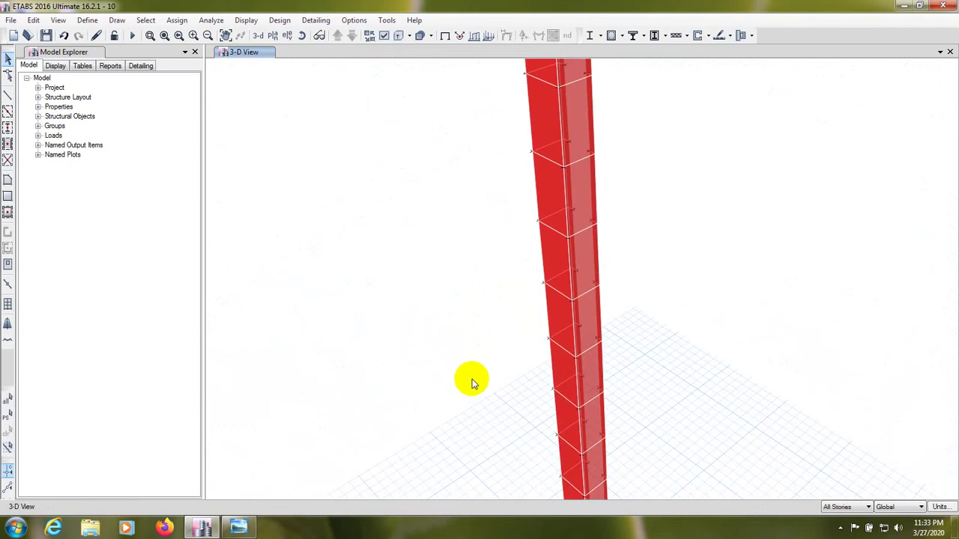
- Open the property data of the existing wall section Wall 8in for modification
scroll(368, 217, "down", 3)
scroll(412, 259, "up", 5)
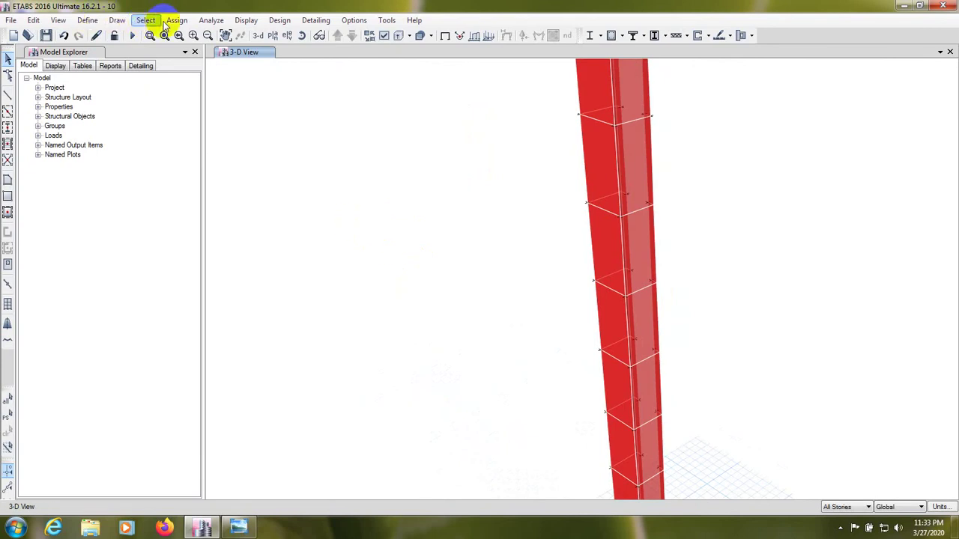
left_click(87, 20)
mouse_move(133, 54)
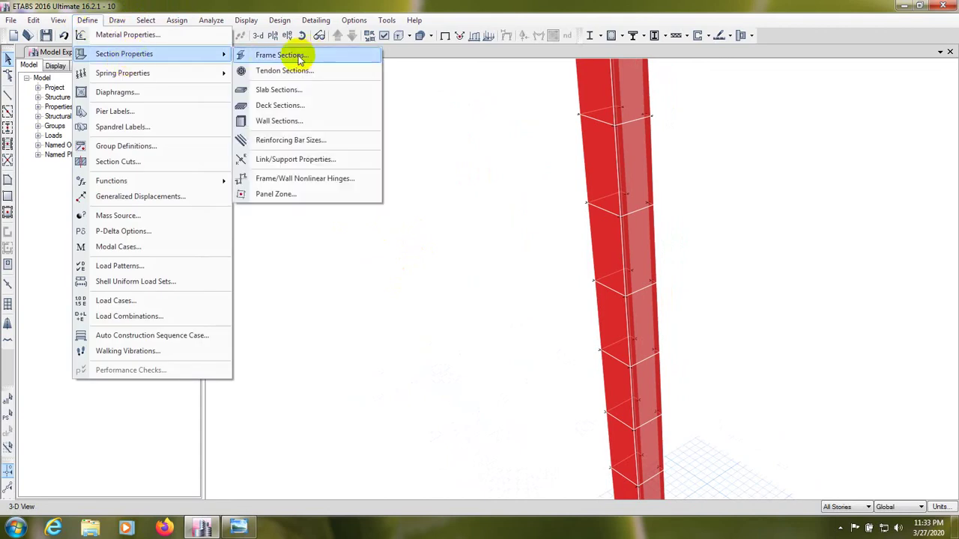
left_click(276, 124)
left_click_drag(396, 173, 266, 139)
left_click(404, 212)
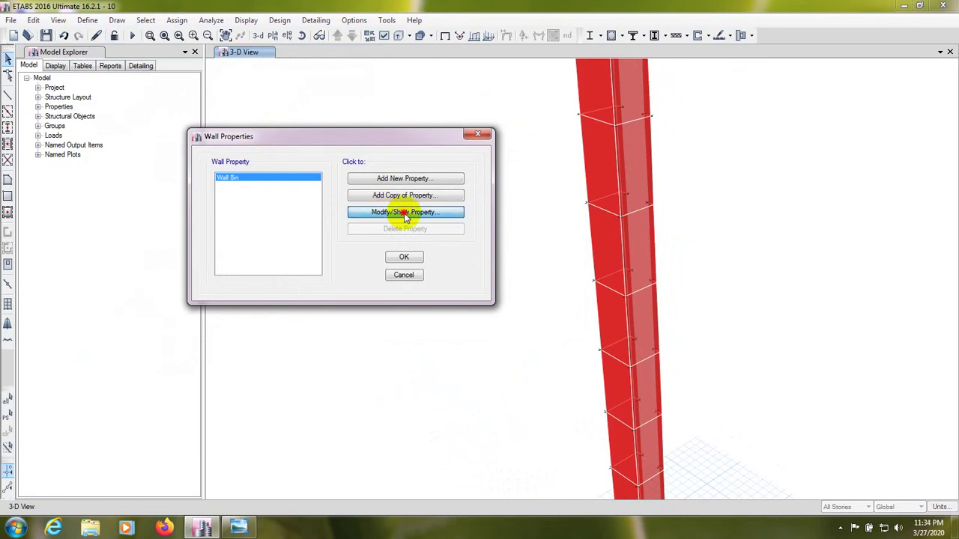
left_click_drag(445, 140, 343, 128)
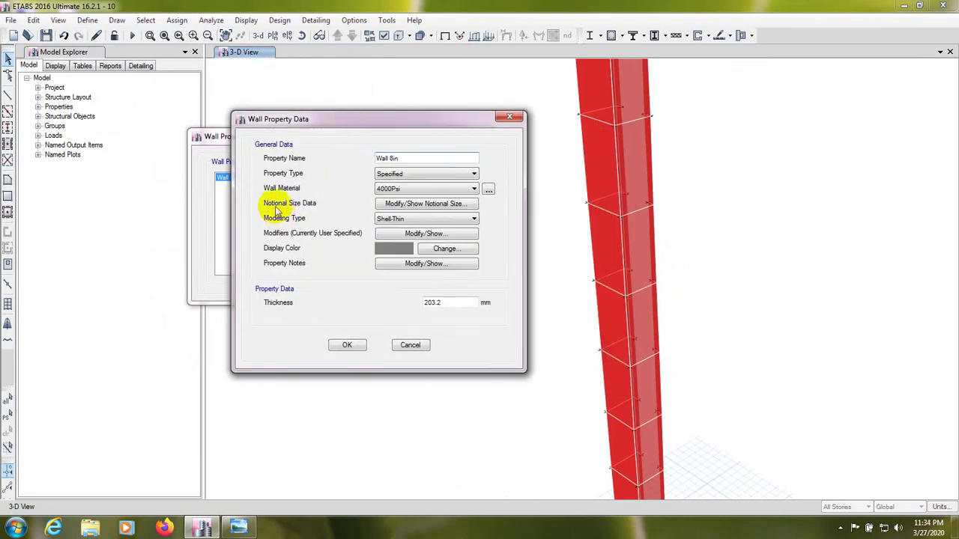
- Review the property name, property type options and wall material of the Wall 8in section
left_click_drag(412, 158, 349, 153)
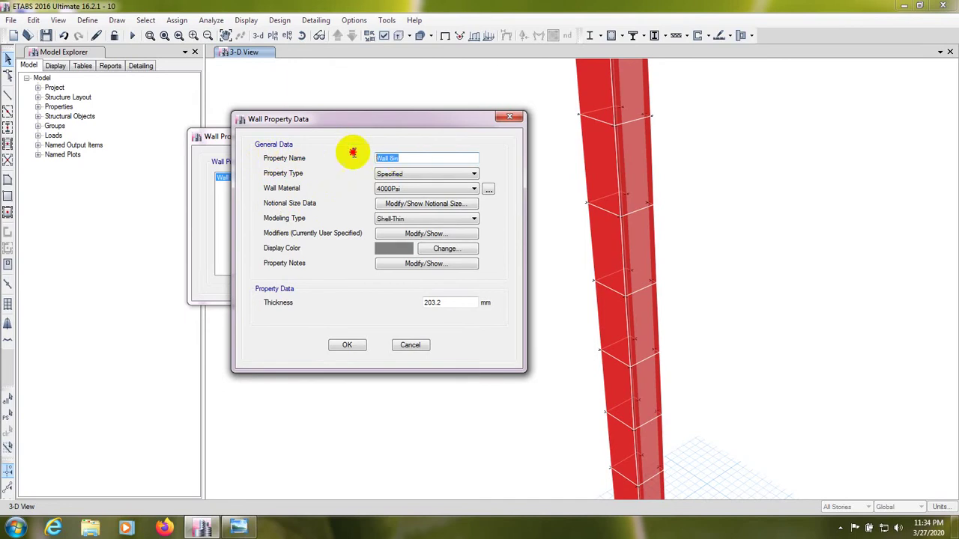
left_click(402, 175)
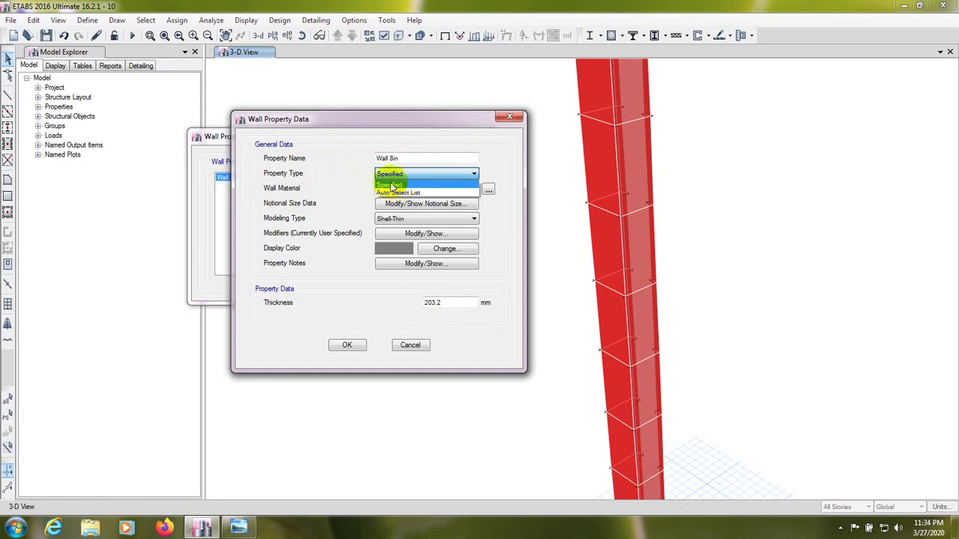
left_click(398, 185)
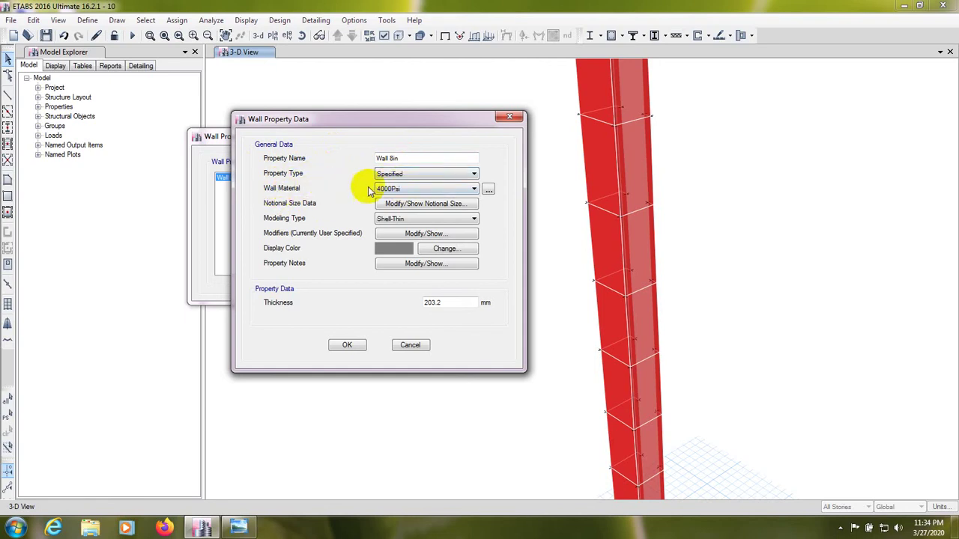
left_click(413, 189)
left_click(292, 188)
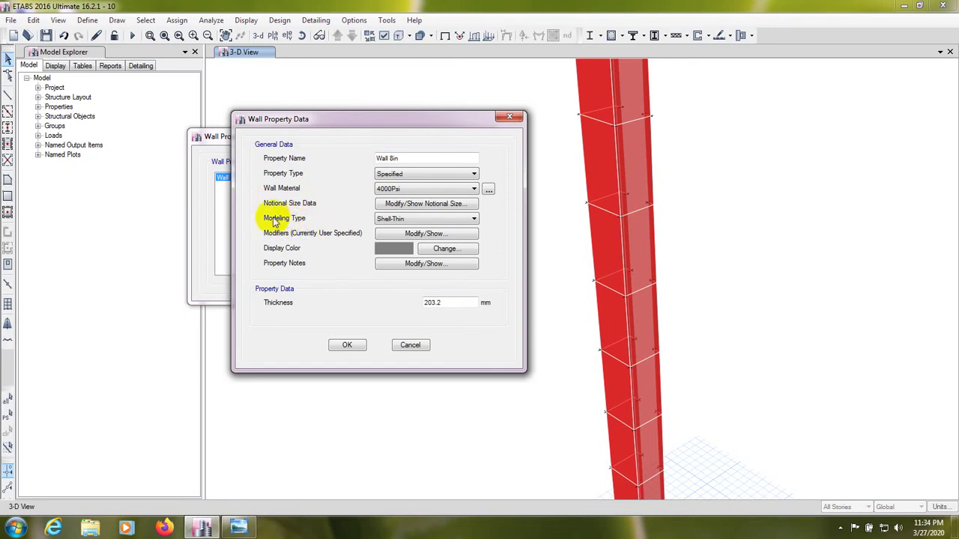
- Set the modeling type of Wall 8in to Layered and open its layer definition data
left_click(408, 219)
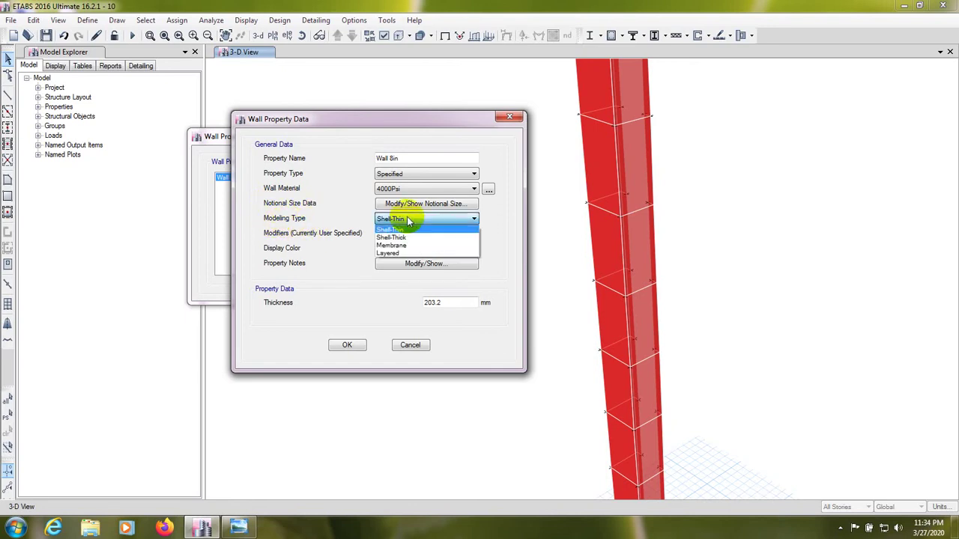
left_click(386, 253)
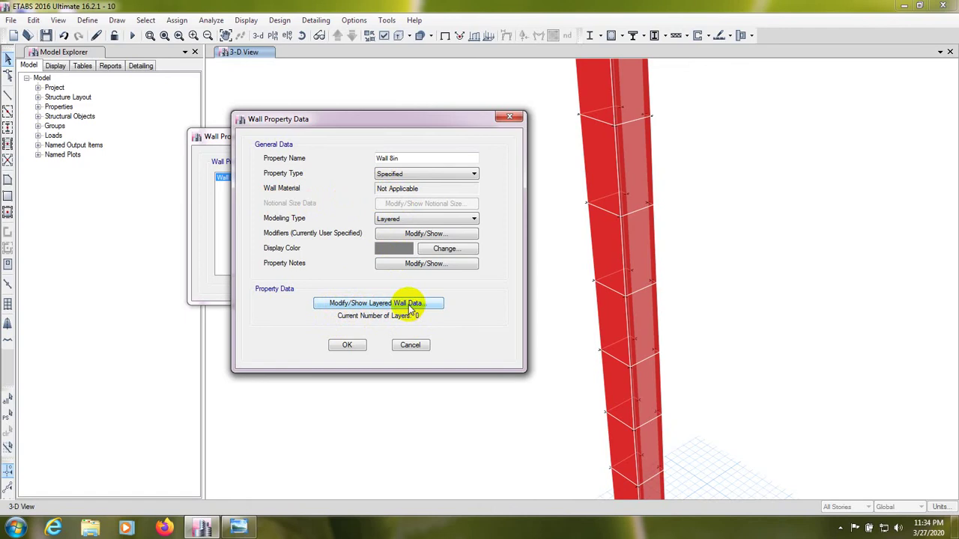
left_click(366, 305)
left_click_drag(435, 124, 433, 96)
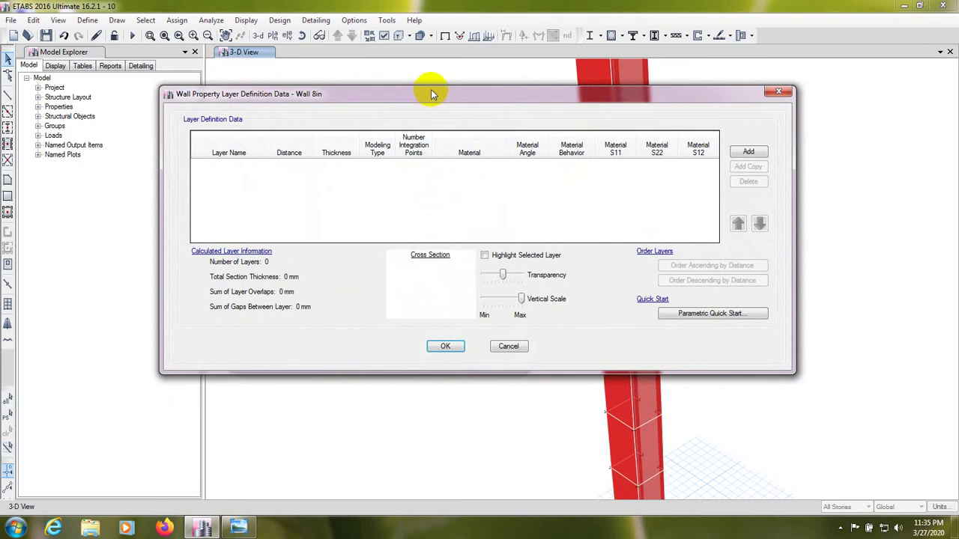
left_click_drag(495, 99, 480, 98)
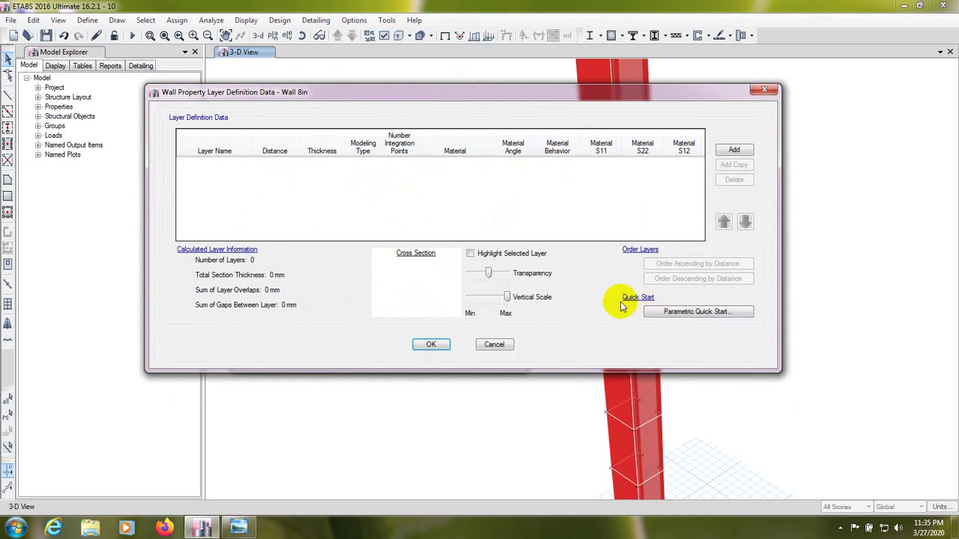
- Start the parametric quick layer definition and review the rebar size, spacing and clear cover of all bars
left_click(680, 314)
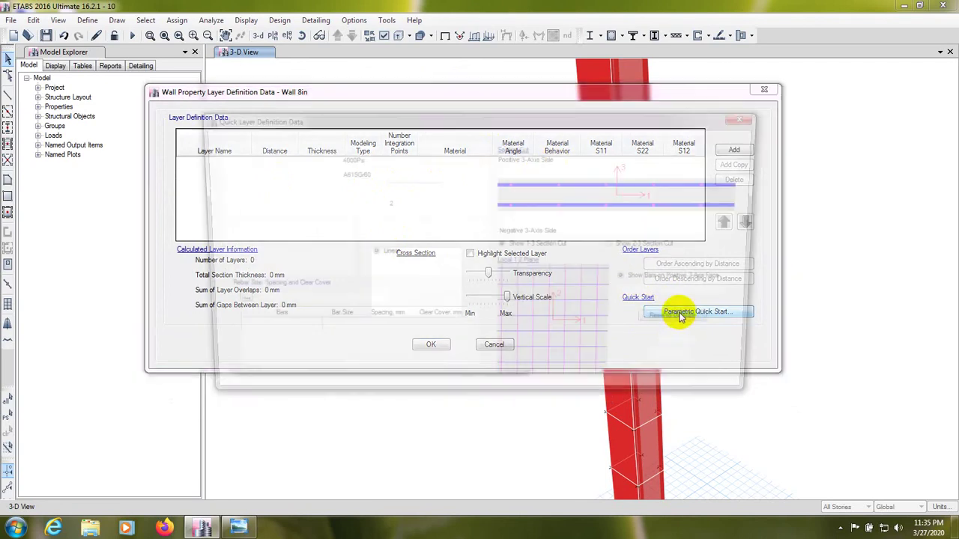
left_click_drag(569, 124, 556, 103)
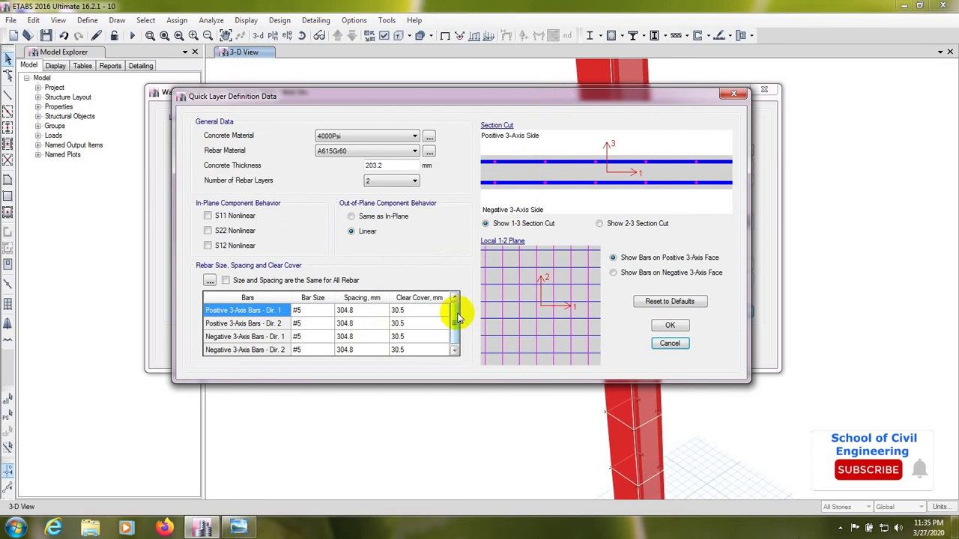
left_click(455, 346)
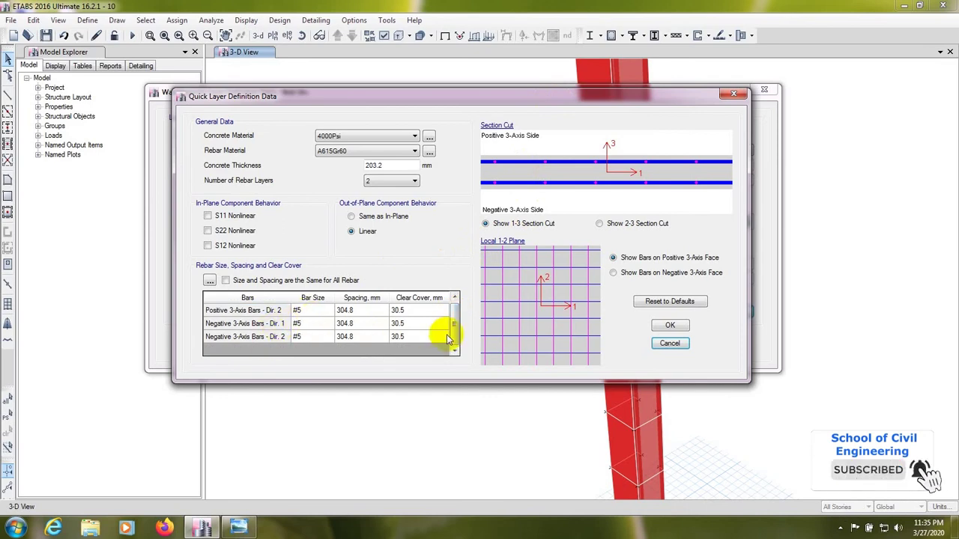
scroll(454, 320, "up", 1)
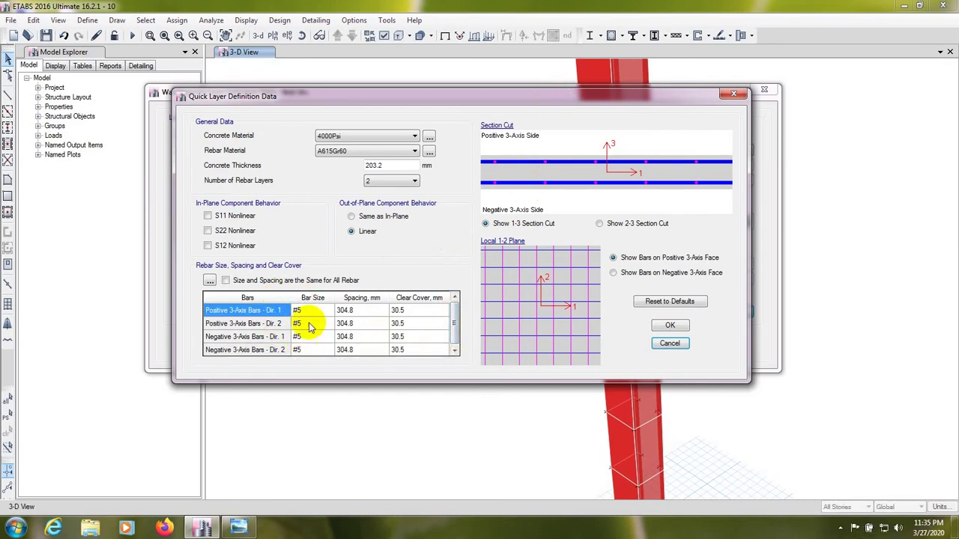
- Clear all current reinforcing bar sizes and replace them with the SI common bar set
left_click(211, 282)
left_click_drag(358, 224, 365, 383)
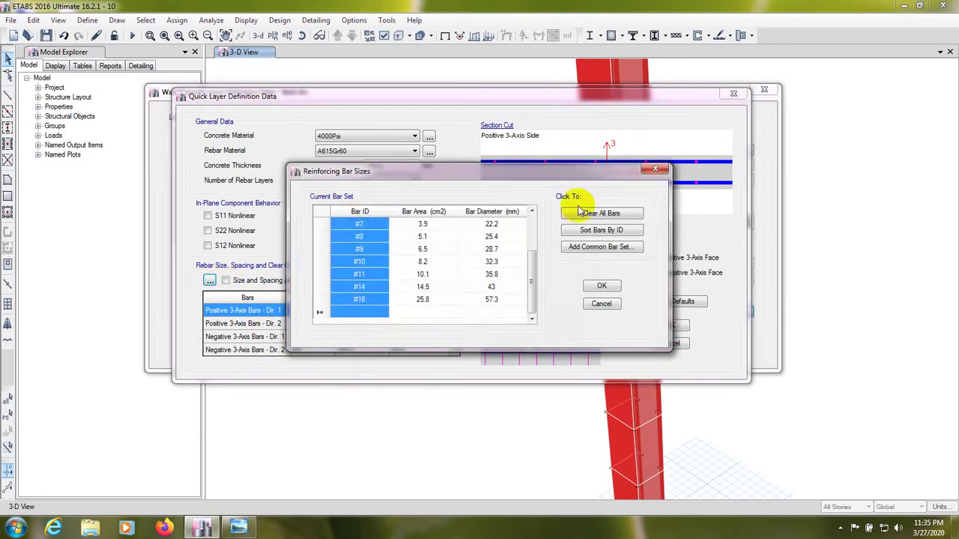
left_click(601, 213)
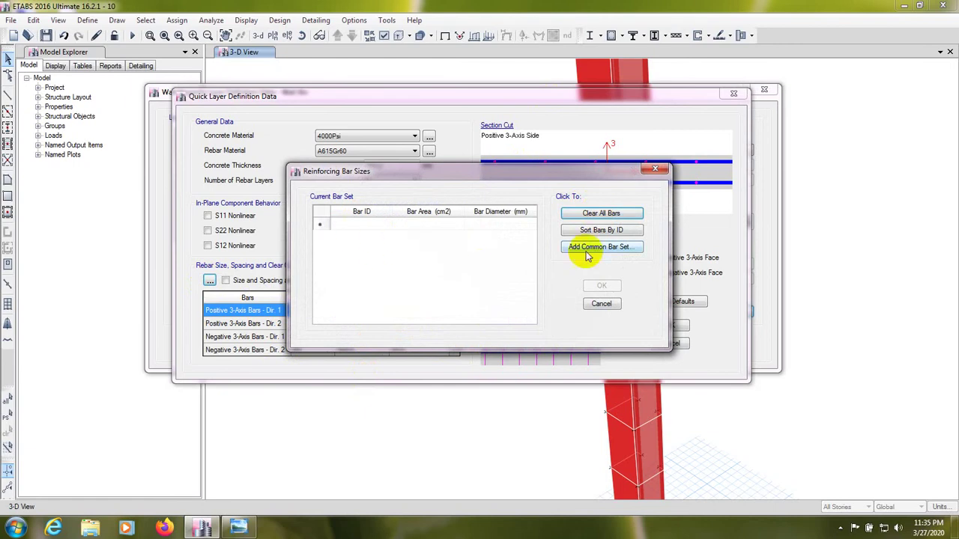
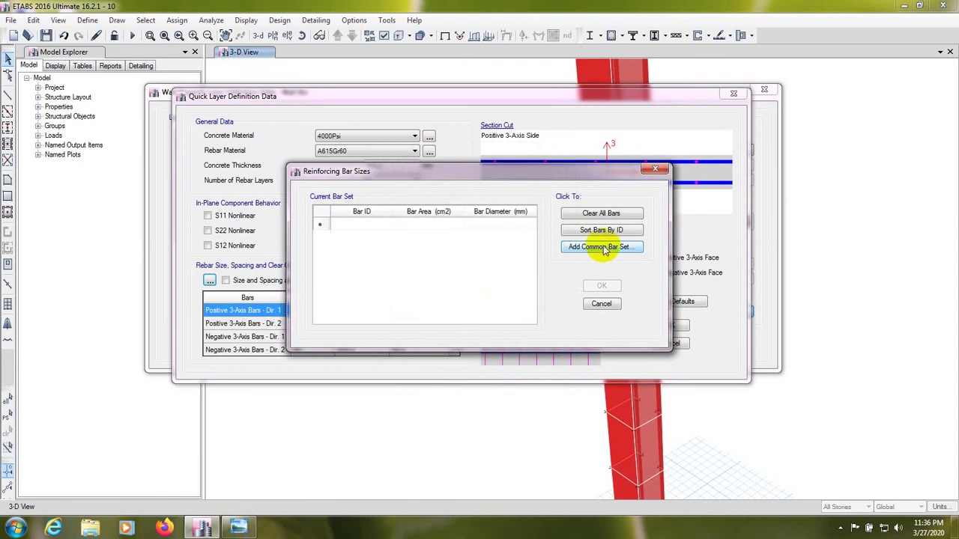
left_click(573, 247)
left_click(448, 189)
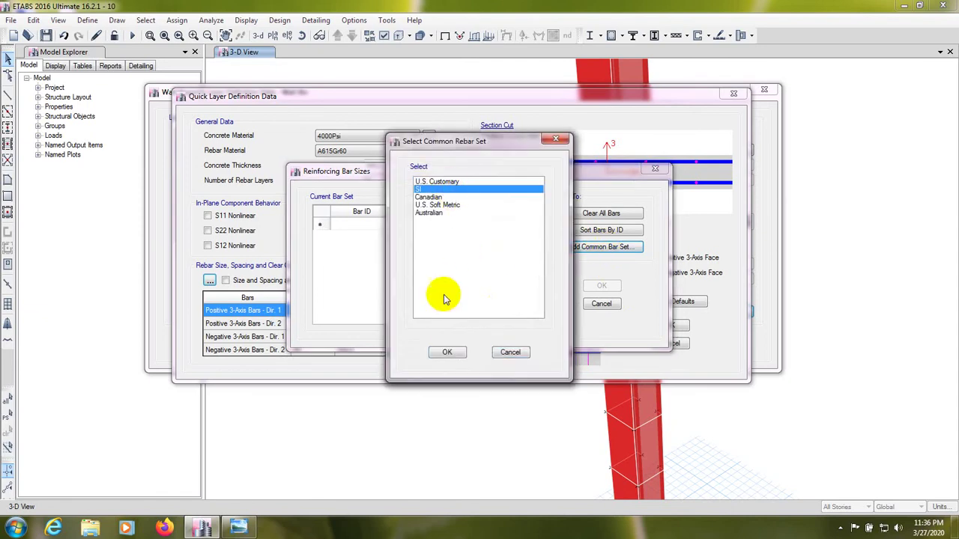
left_click(442, 351)
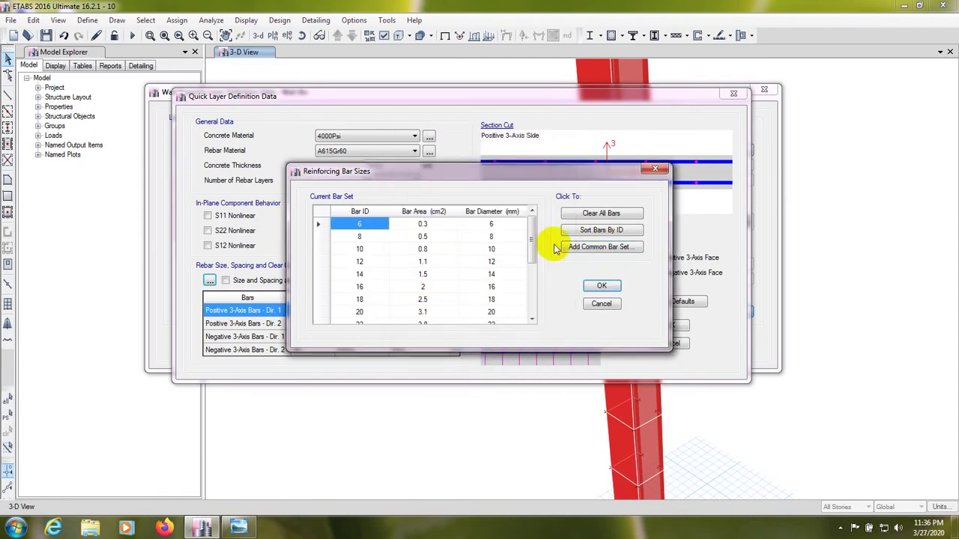
left_click_drag(535, 235, 550, 217)
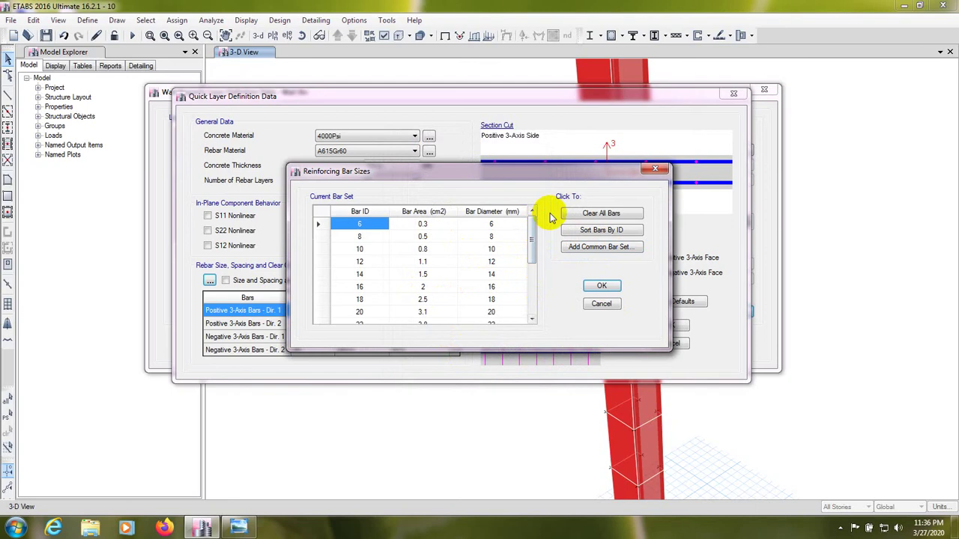
left_click(601, 285)
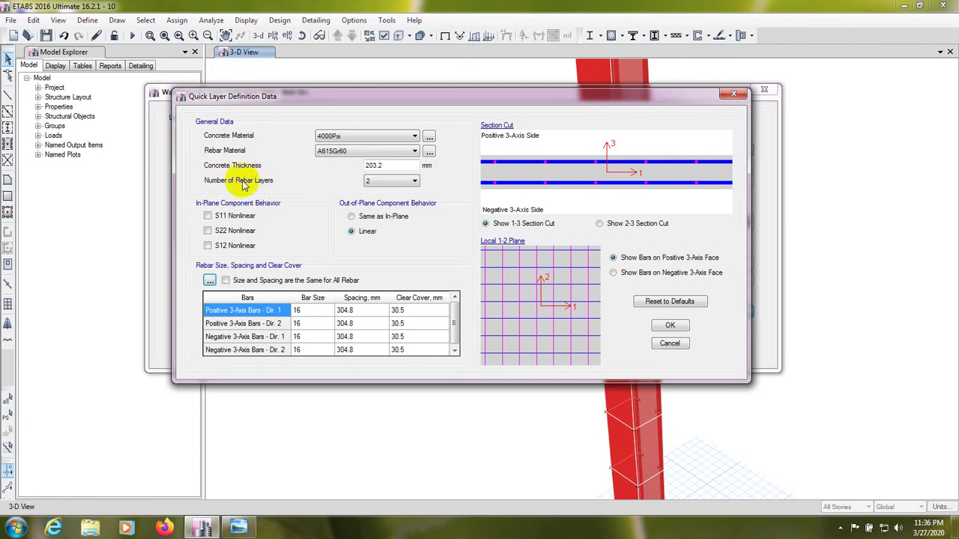
- Examine the concrete thickness setting in the quick layer definition
double_click(382, 167)
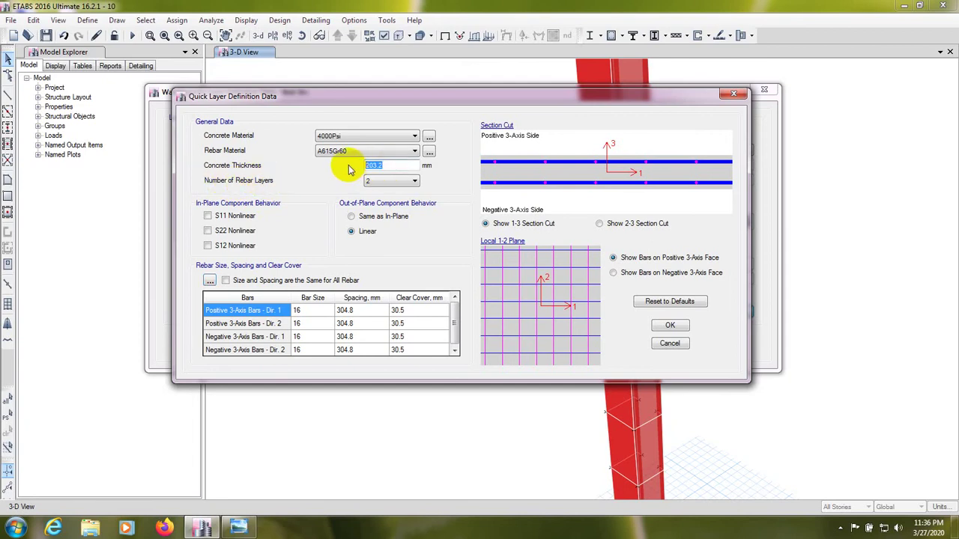
left_click(378, 166)
double_click(387, 166)
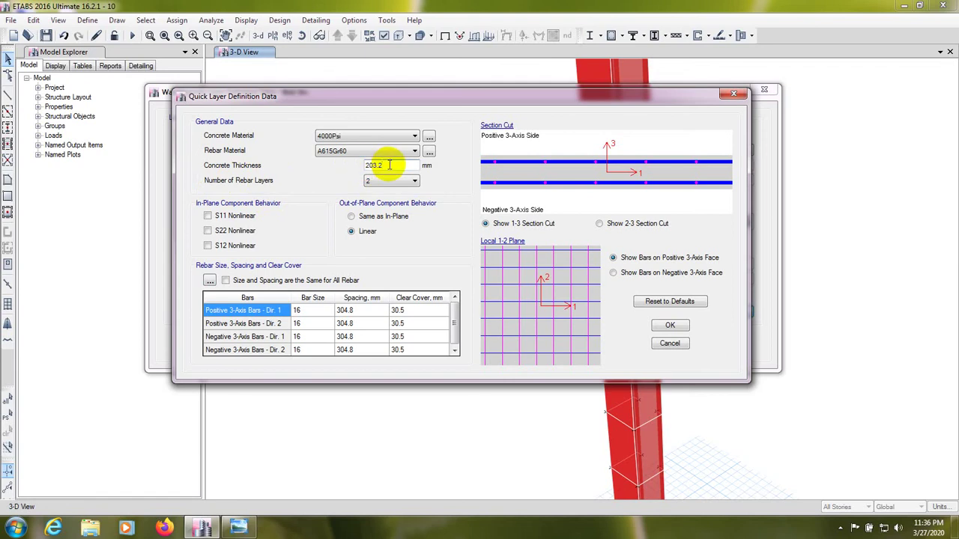
left_click_drag(390, 165, 359, 167)
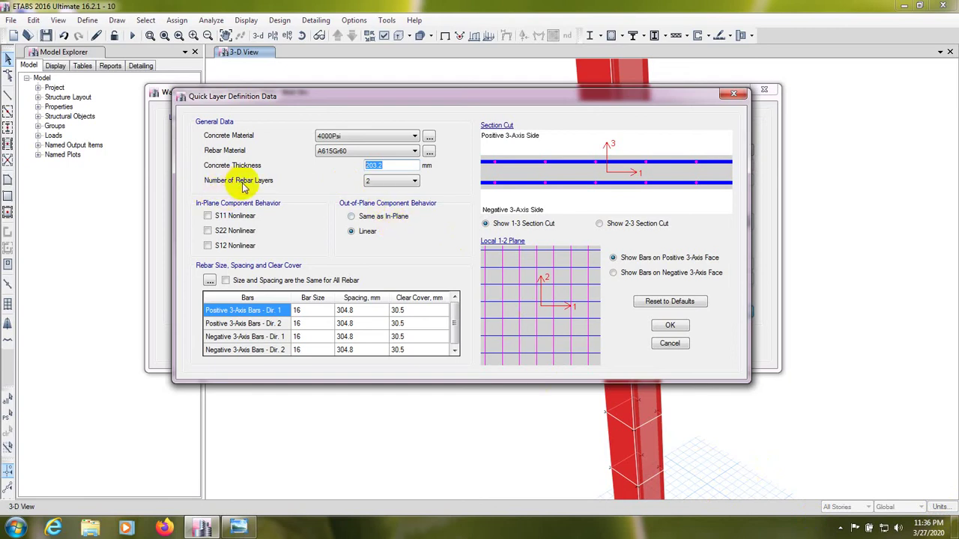
- Preview the wall with 1 rebar layer, and set the number of rebar layers back to 2
left_click(370, 185)
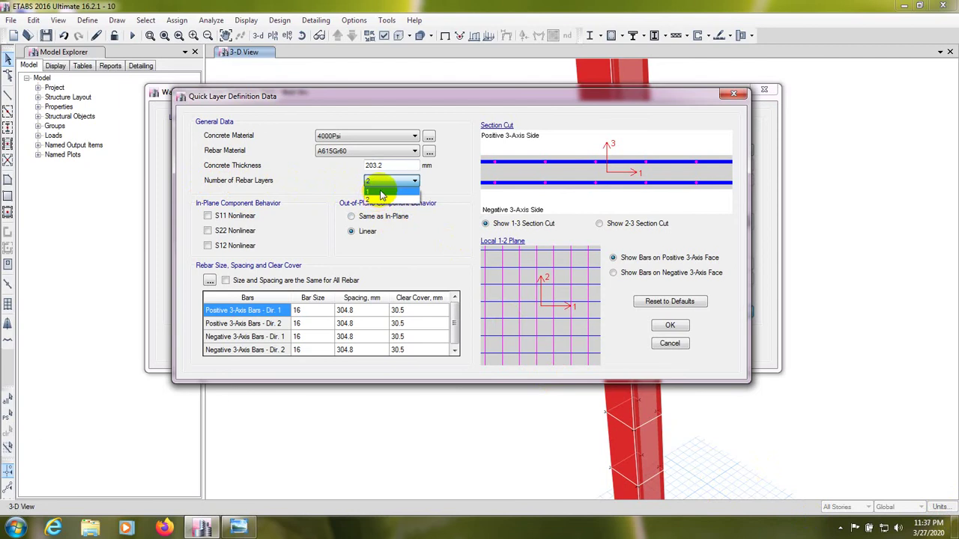
left_click(381, 193)
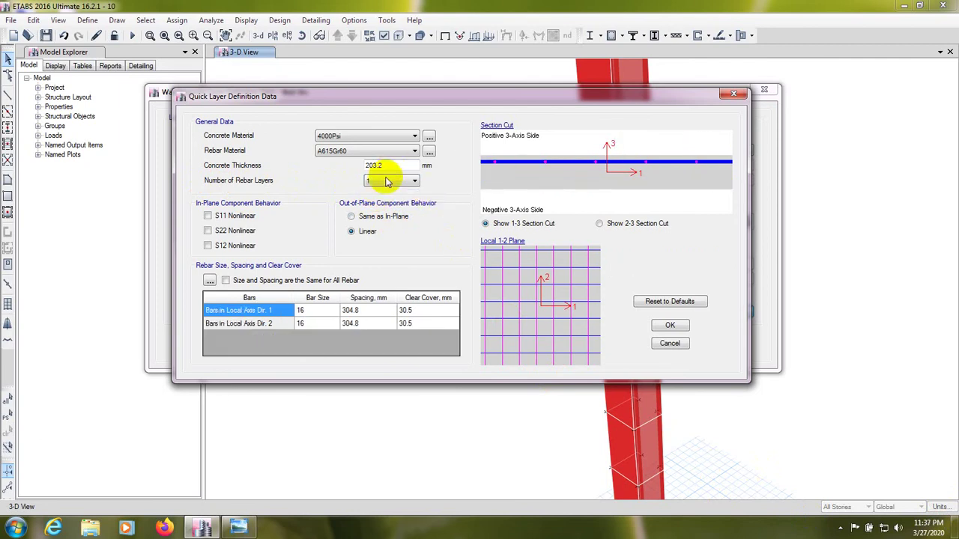
left_click(387, 182)
left_click(388, 200)
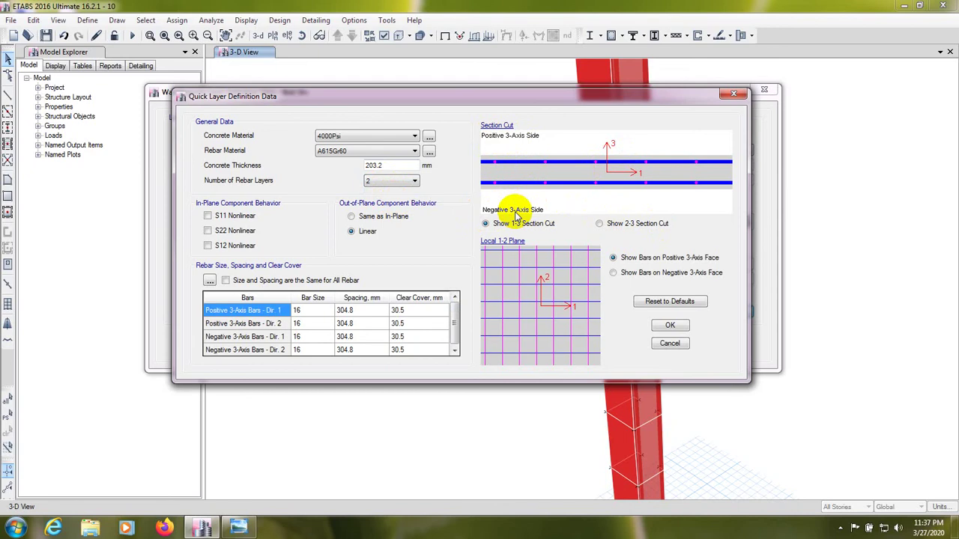
- Compare the 2-3 and 1-3 section cuts and the bars shown on the wall's faces
left_click(635, 224)
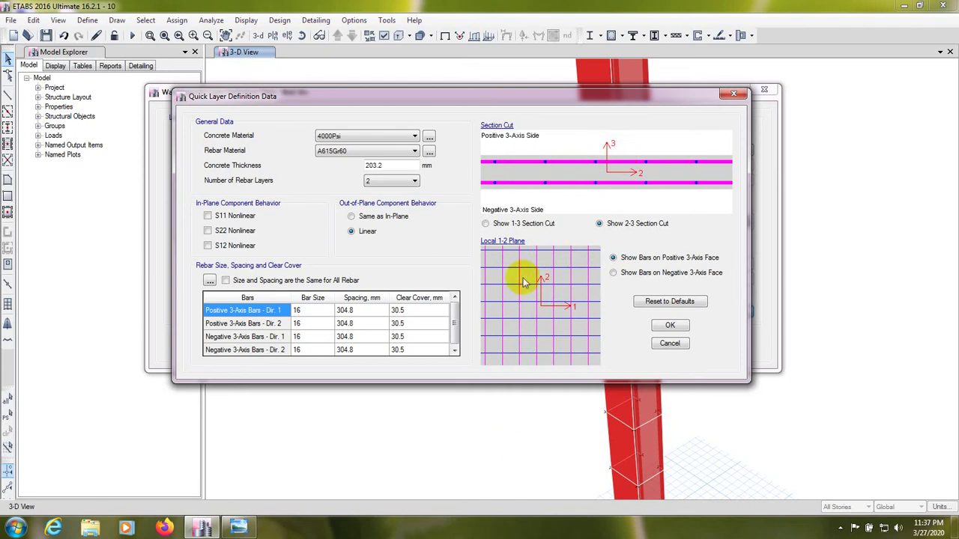
left_click(522, 227)
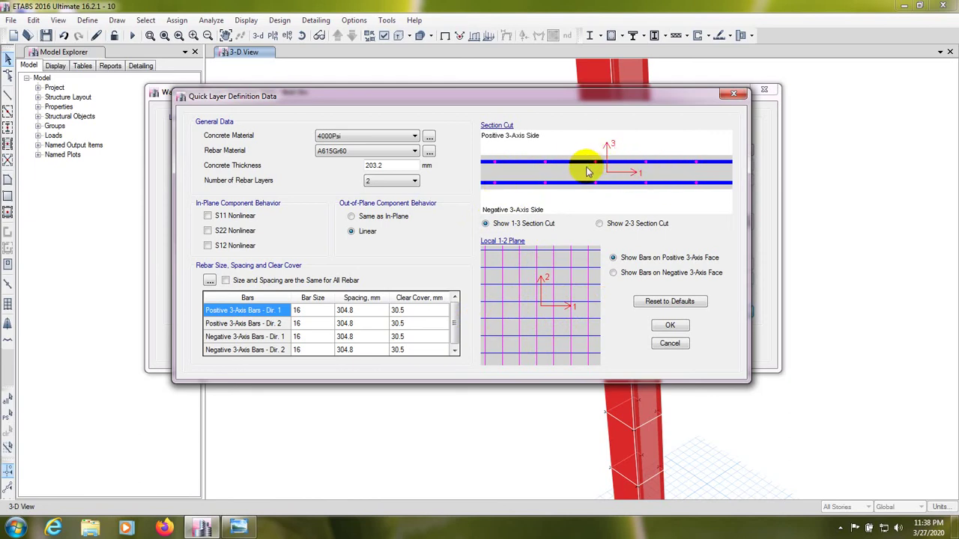
left_click(626, 276)
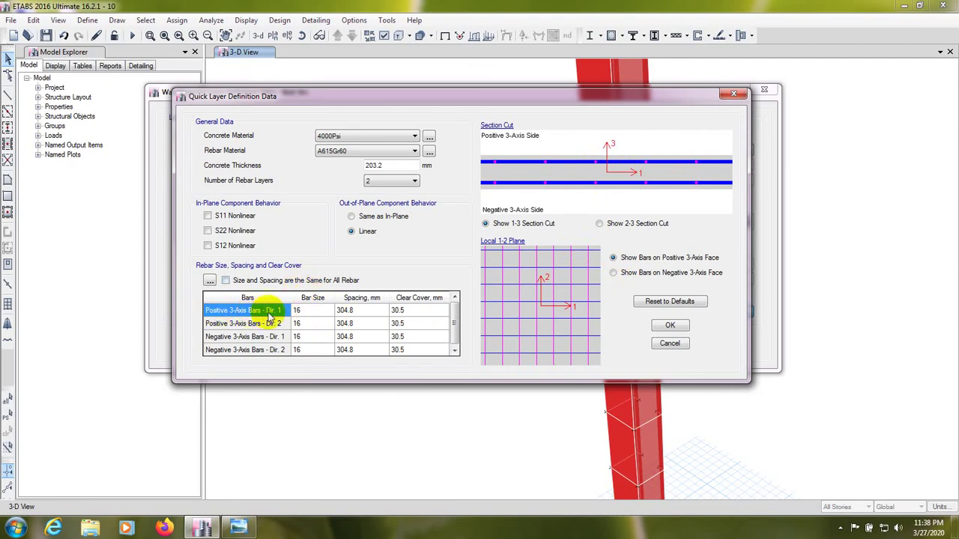
- Pick bar size 16 for the positive 3-axis bars in direction 1 and open the direction 2 bar size for editing
left_click(320, 310)
left_click(327, 310)
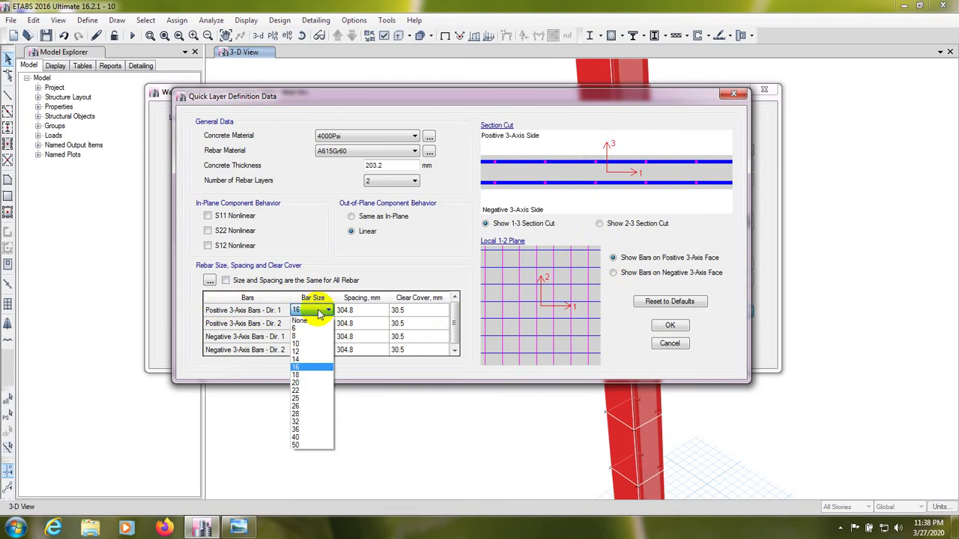
left_click(312, 368)
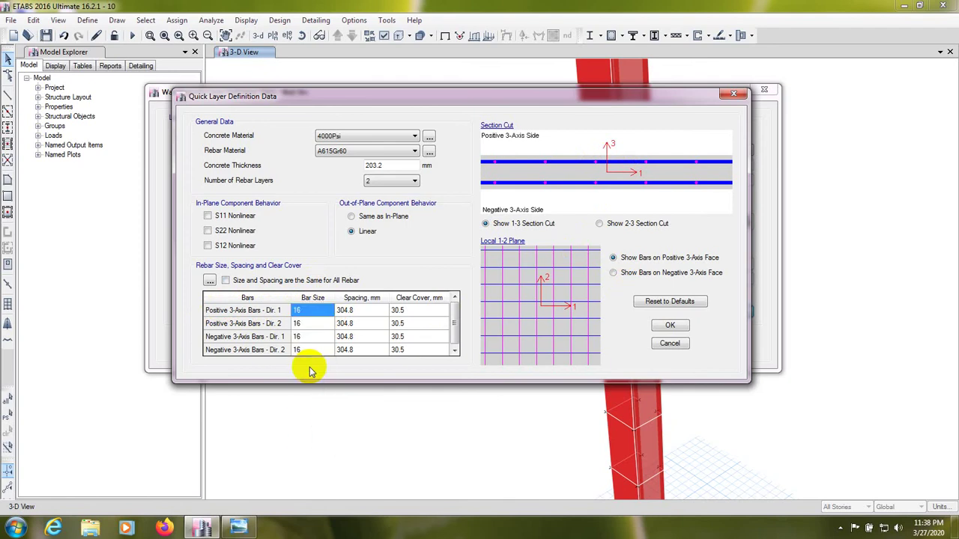
left_click(311, 324)
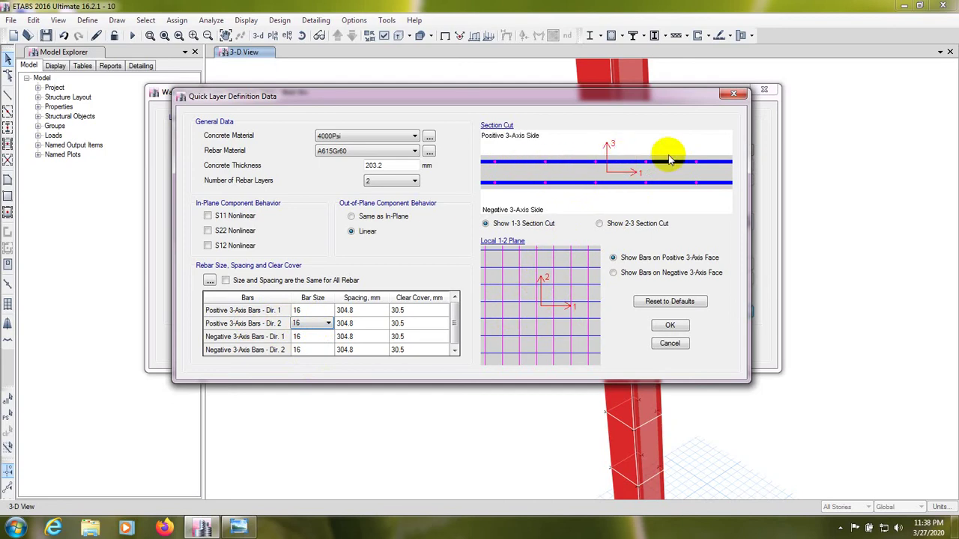
- Try bar sizes 10 and 22 for the positive 3-axis bars in direction 2, and set the size back to 16
left_click(316, 323)
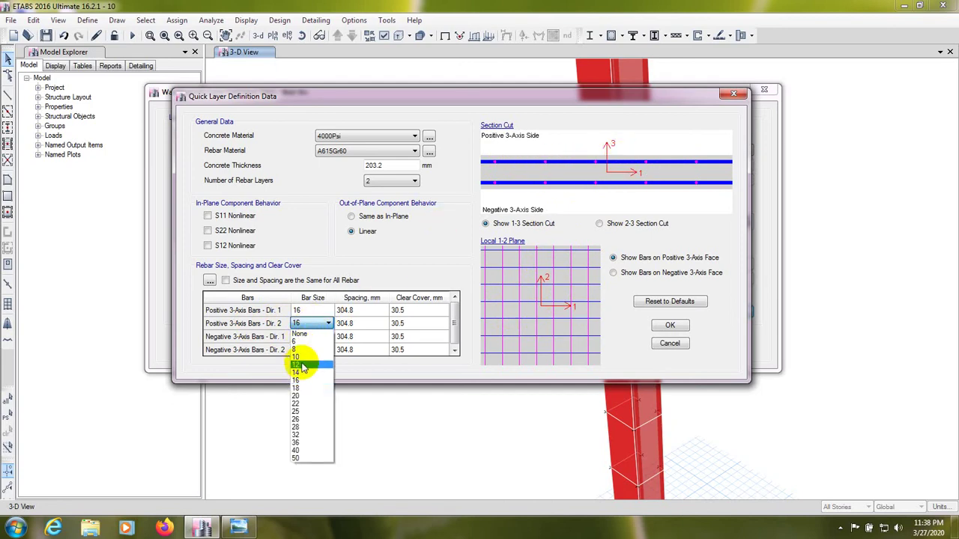
left_click(298, 359)
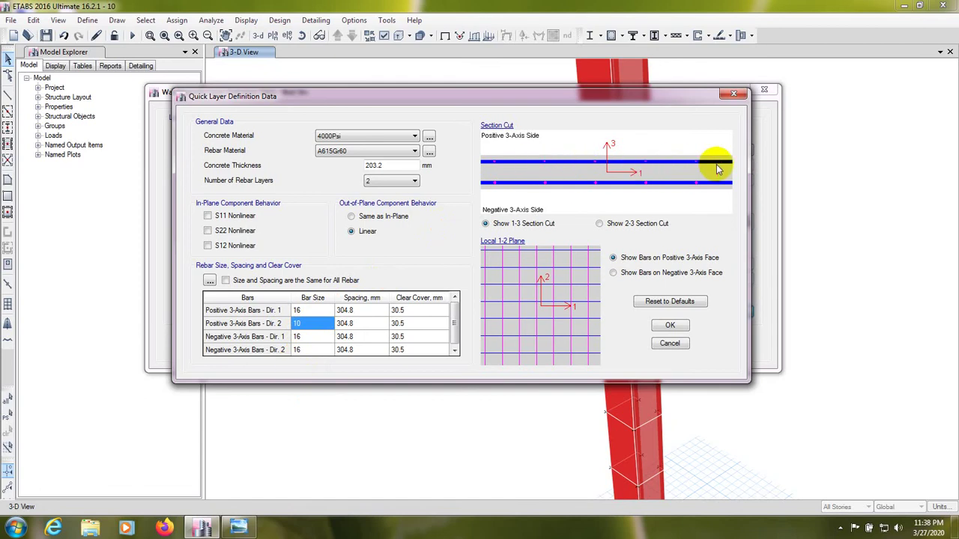
left_click(330, 325)
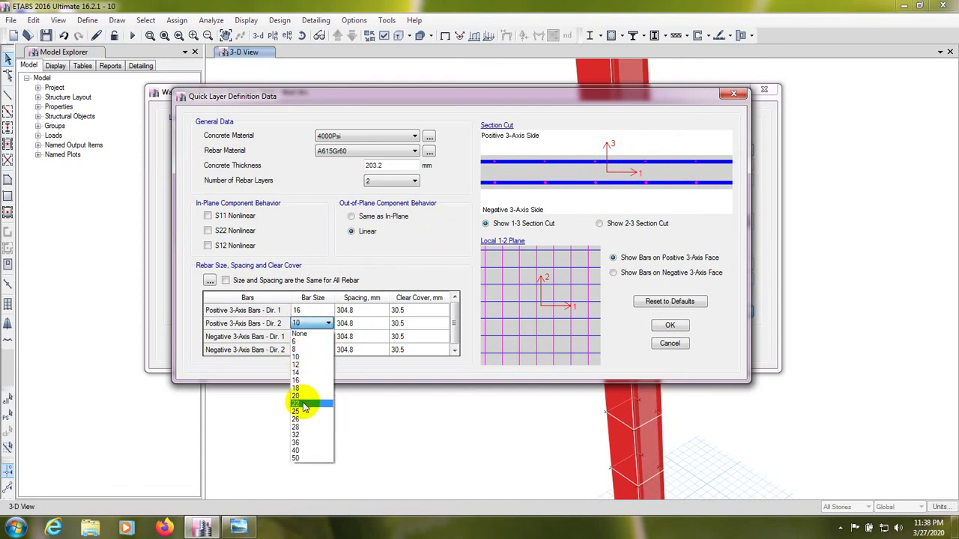
left_click(304, 406)
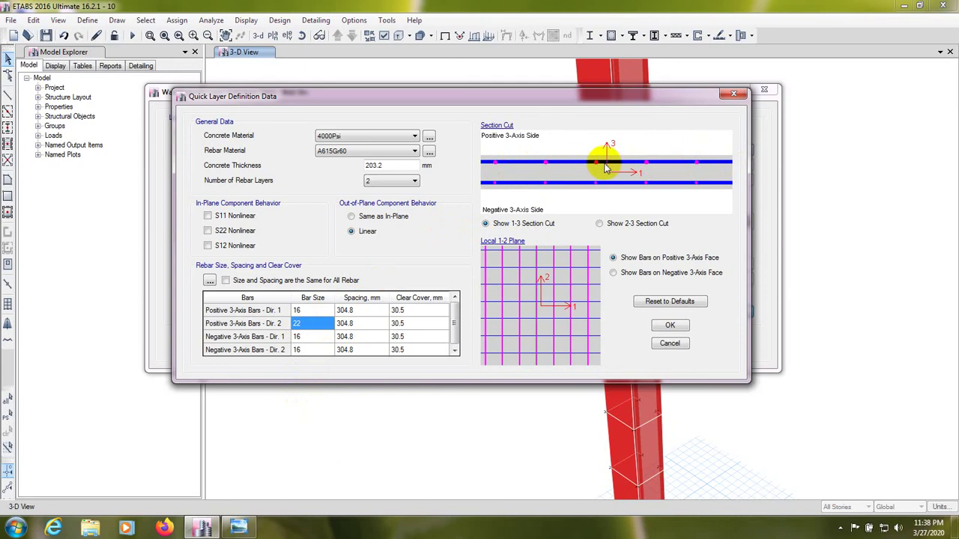
left_click(309, 328)
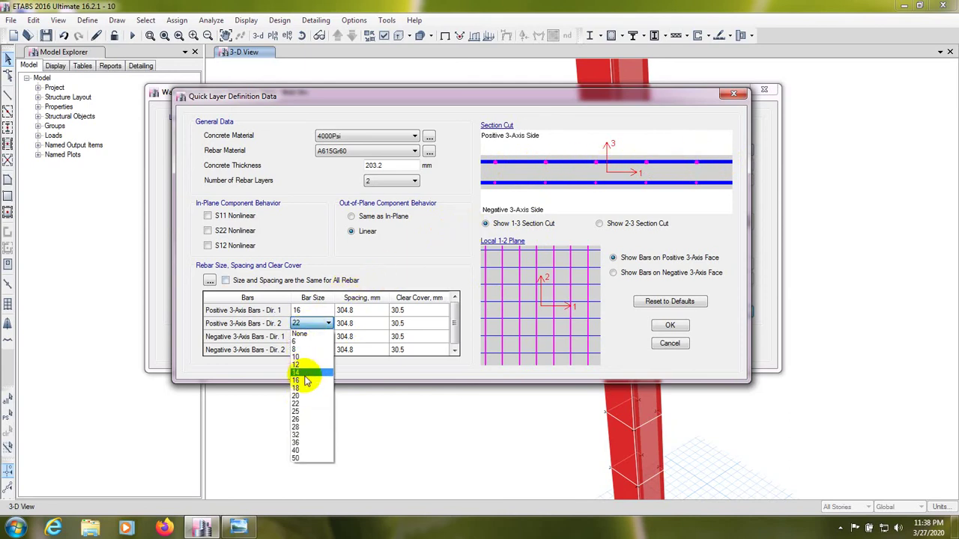
left_click(303, 380)
- Pick bar size 16 for the negative 3-axis bars in directions 1 and 2
left_click(310, 337)
left_click(309, 337)
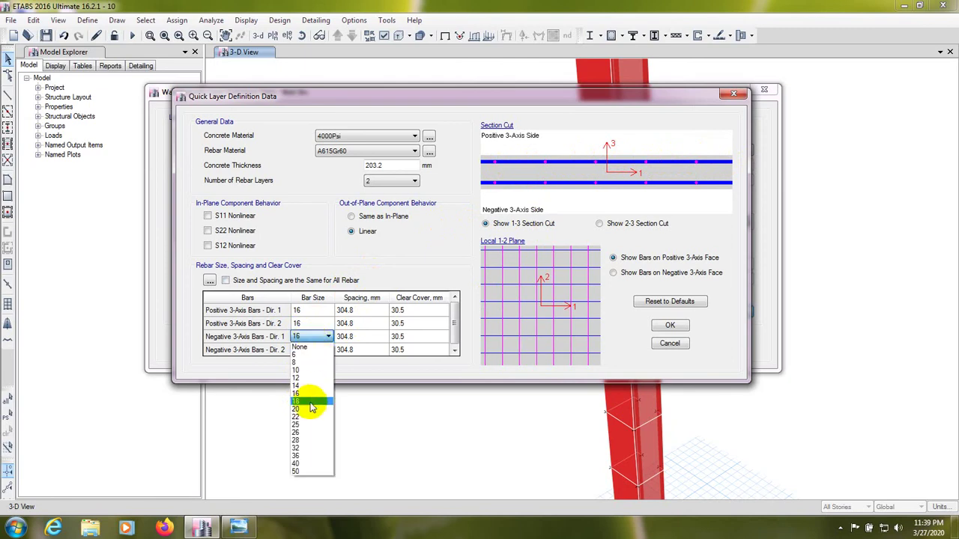
left_click(310, 393)
left_click(314, 350)
left_click(313, 350)
left_click(313, 351)
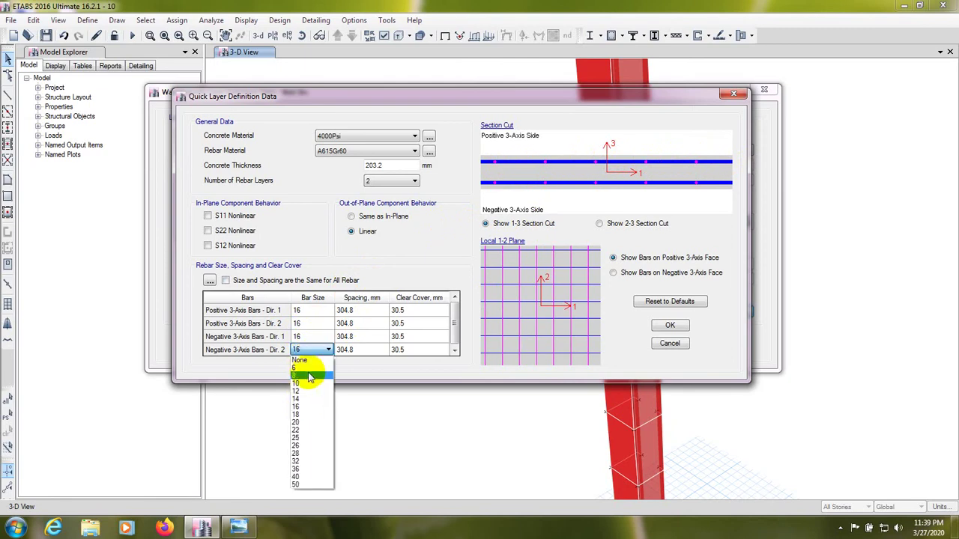
left_click(314, 407)
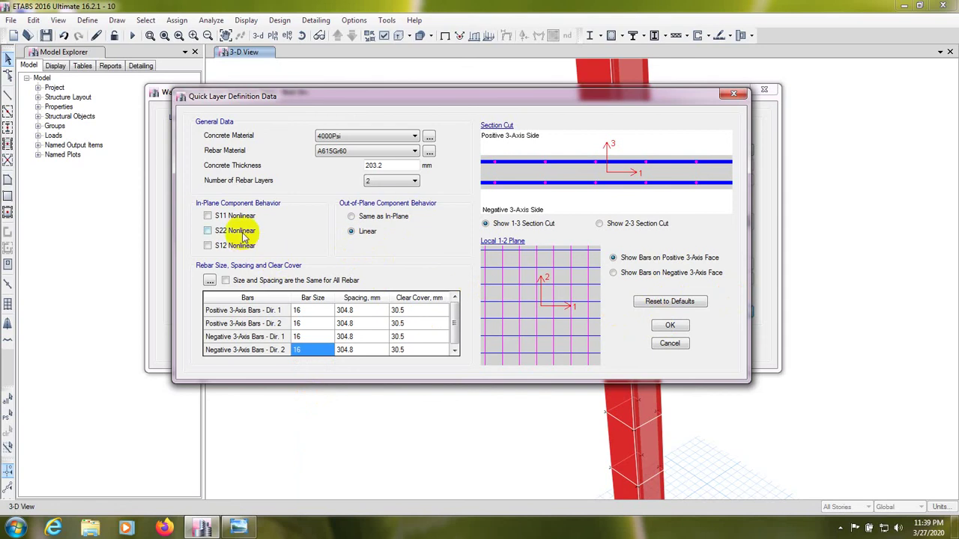
- Accept the quick layer definition and save the layered Wall 8in property, closing all wall property dialogs
left_click(671, 327)
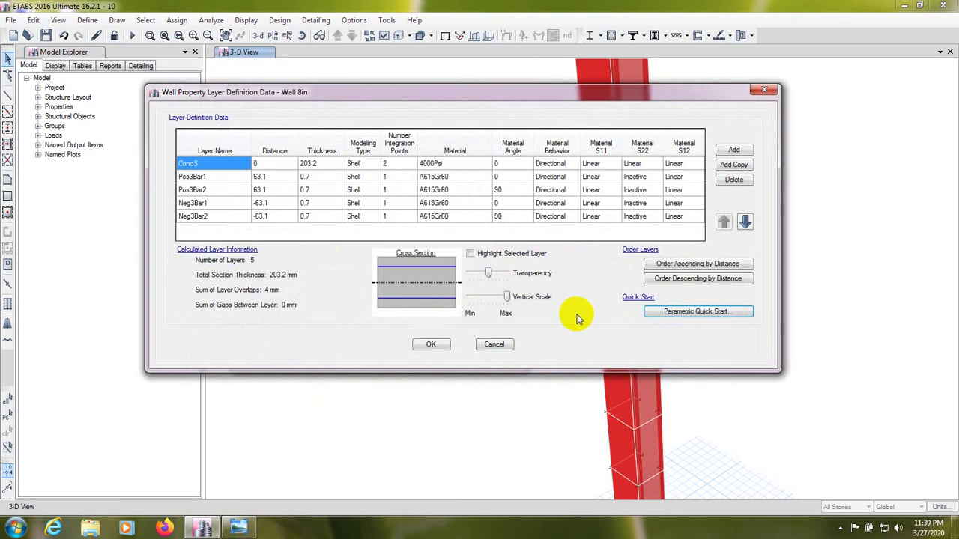
left_click(420, 350)
left_click(352, 345)
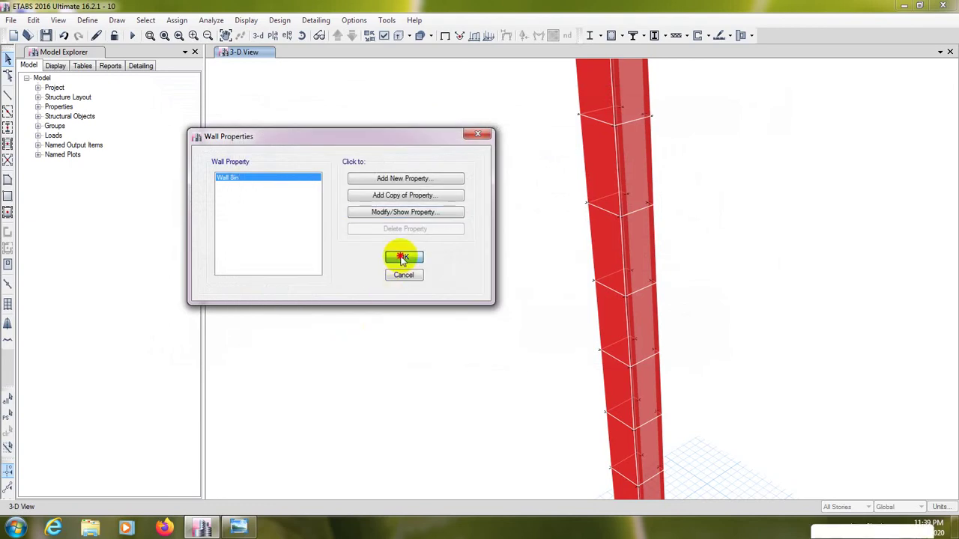
left_click(403, 259)
- Run the structural analysis of the core wall model
scroll(463, 231, "down", 2)
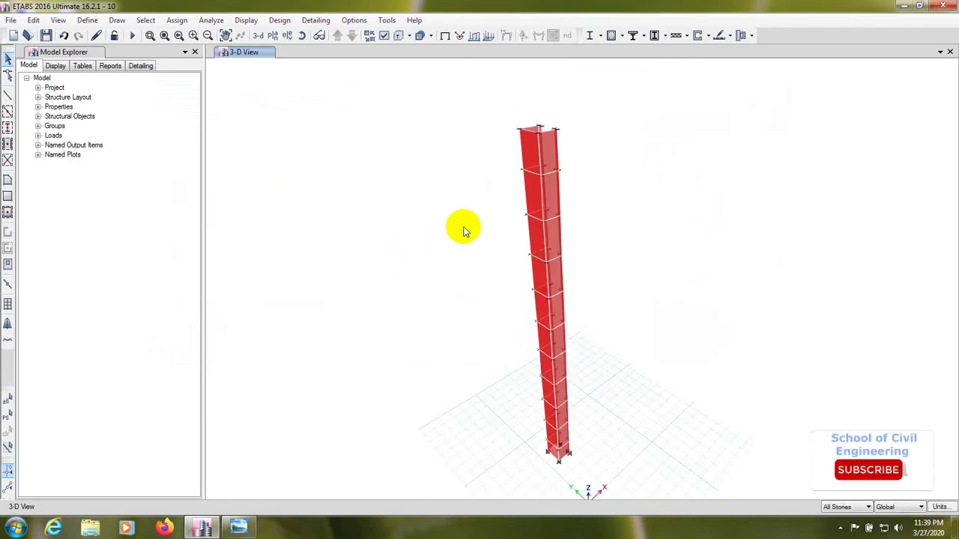
middle_click_drag(451, 338, 454, 321)
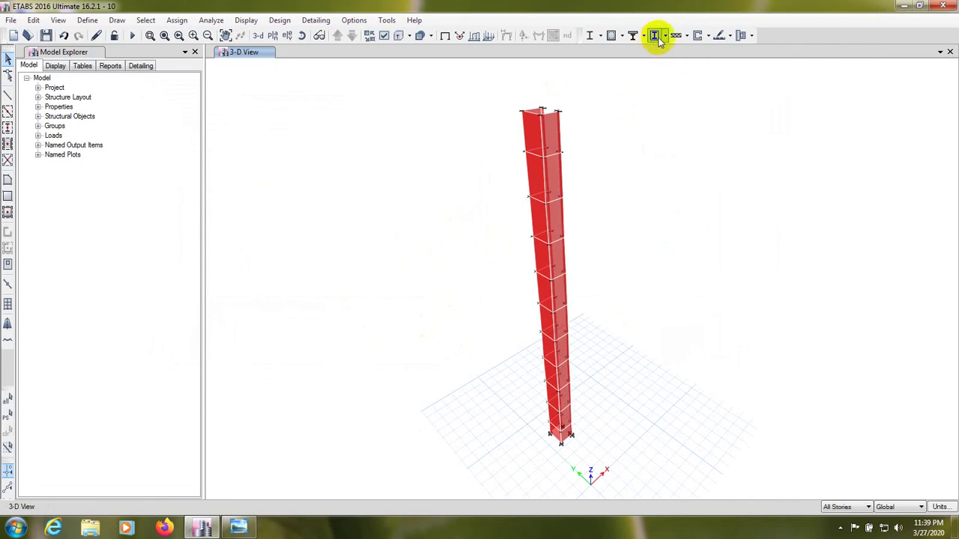
left_click(707, 35)
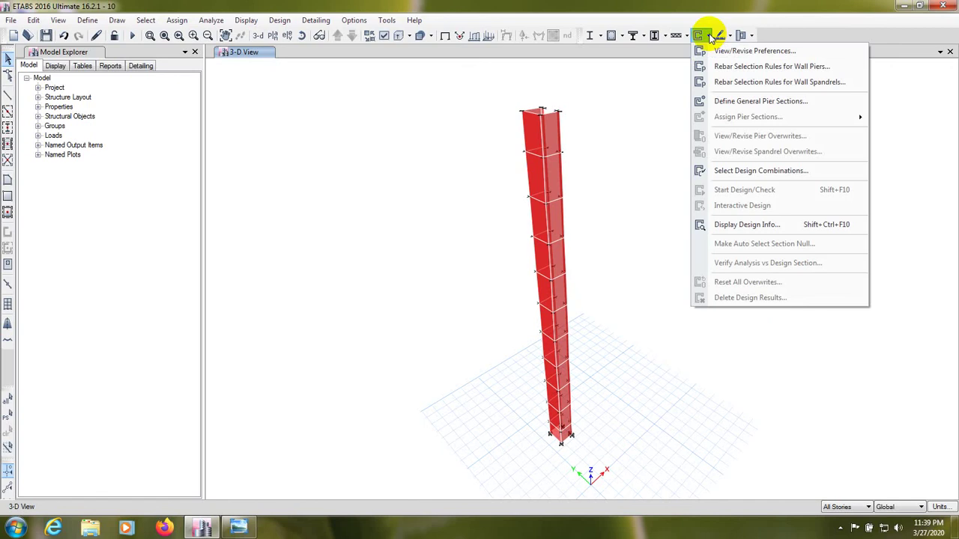
left_click(338, 136)
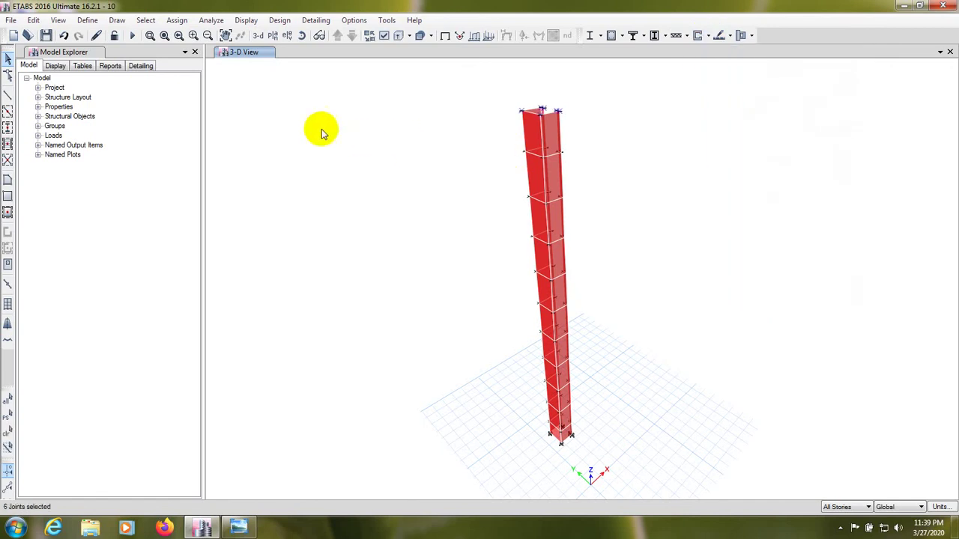
left_click(132, 35)
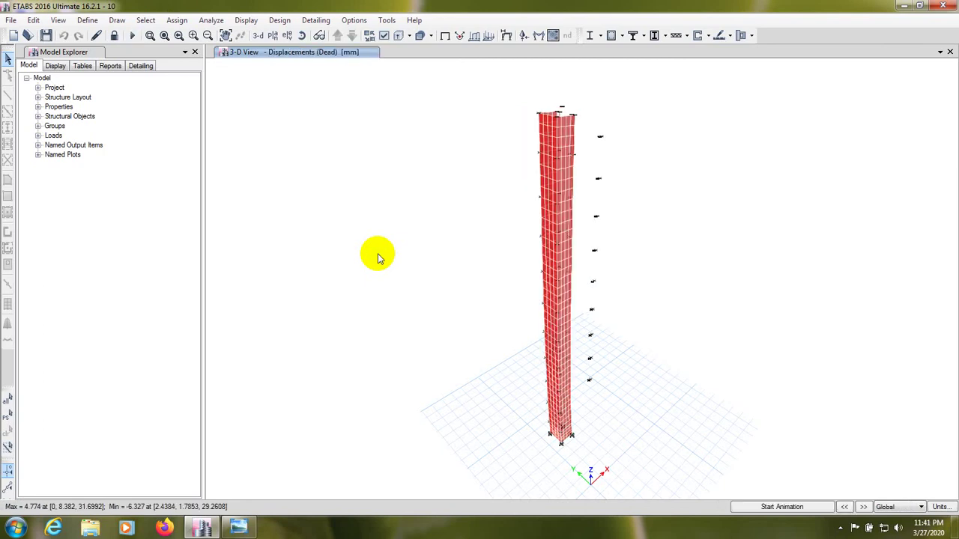
- Review the shear wall design preferences and accept them with design code ACI 318-14
mouse_move(541, 135)
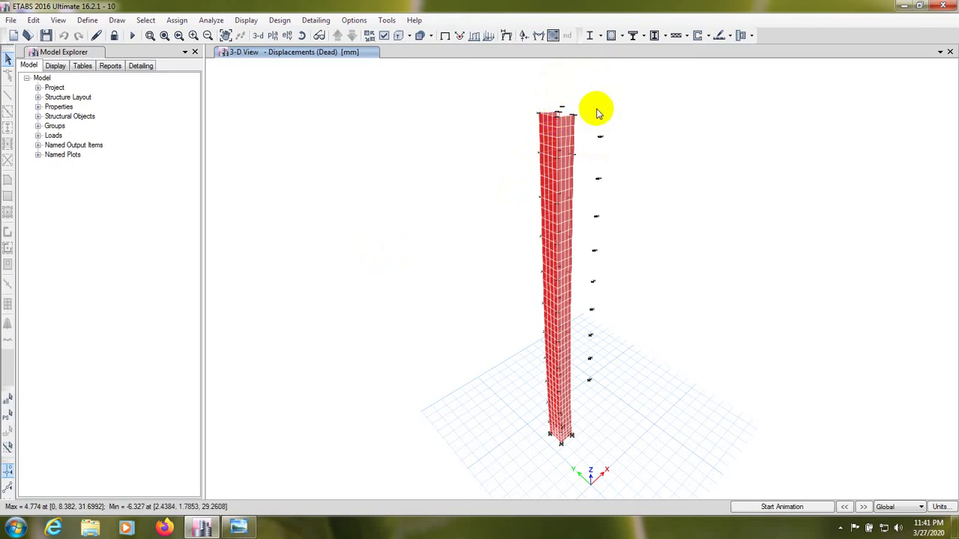
left_click(707, 37)
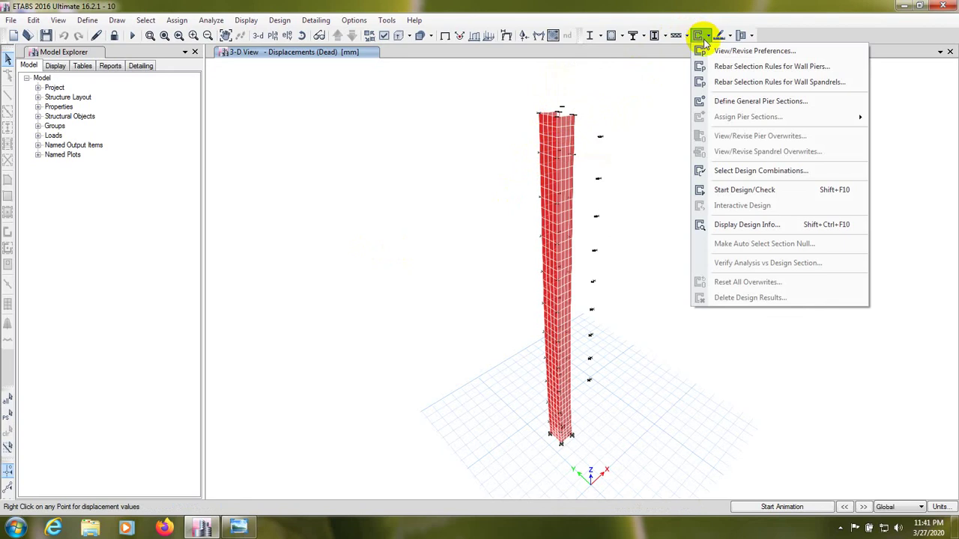
left_click(744, 53)
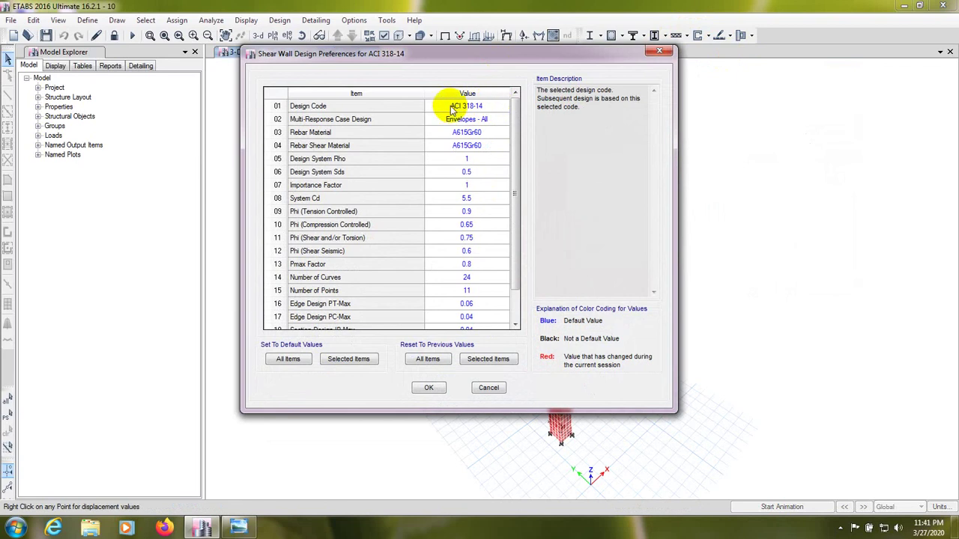
left_click(433, 387)
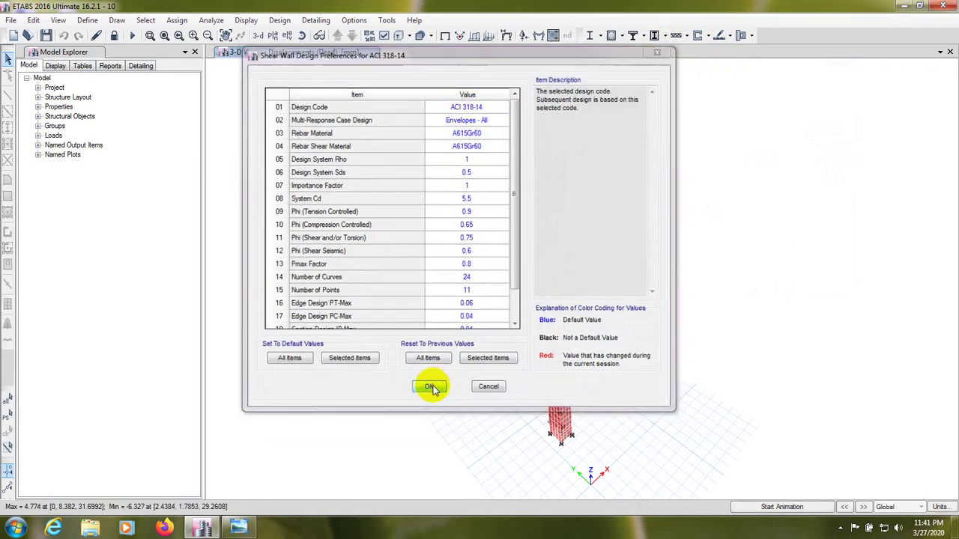
- In the rebar selection rules for wall piers, set the smallest and largest vertical bar sizes in unconfined zones to 16
left_click(708, 36)
left_click(708, 36)
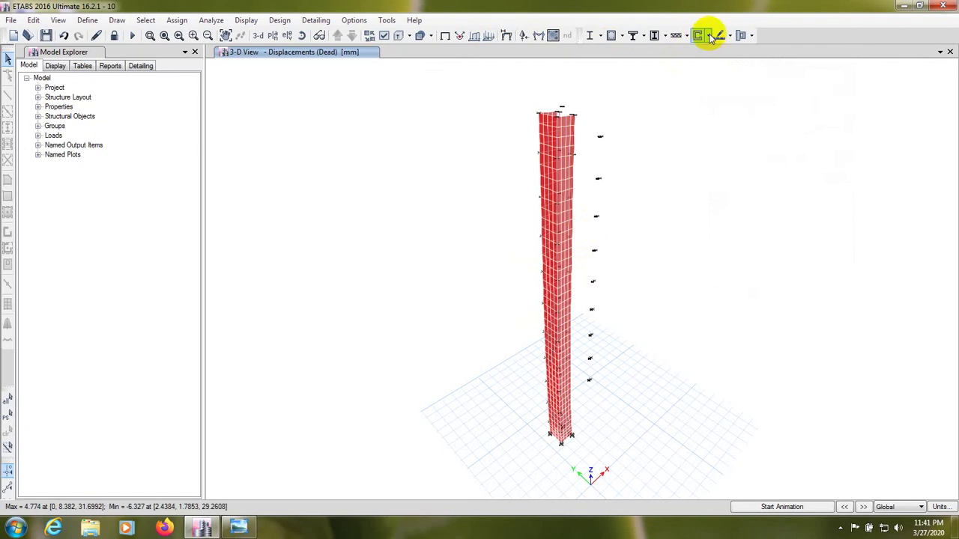
left_click(707, 35)
left_click(724, 66)
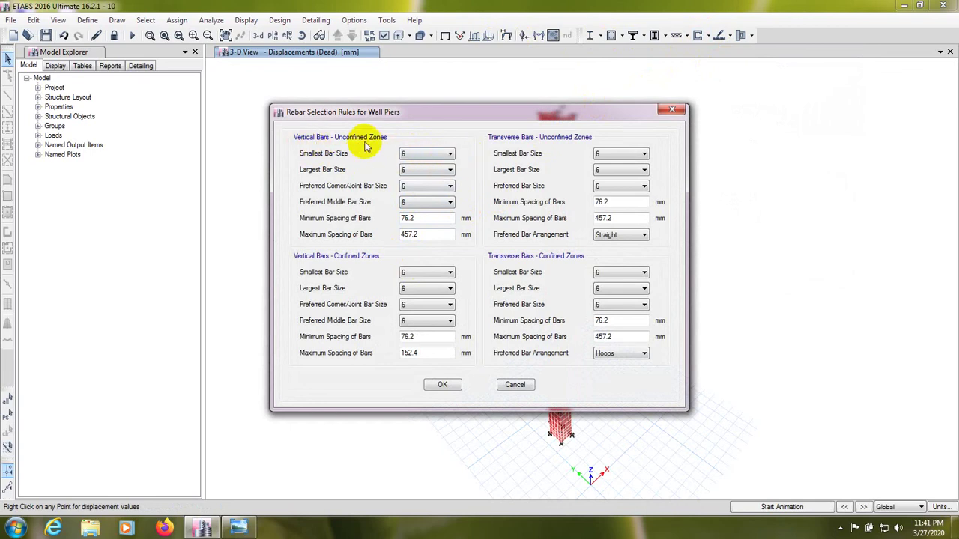
left_click(433, 153)
left_click(452, 156)
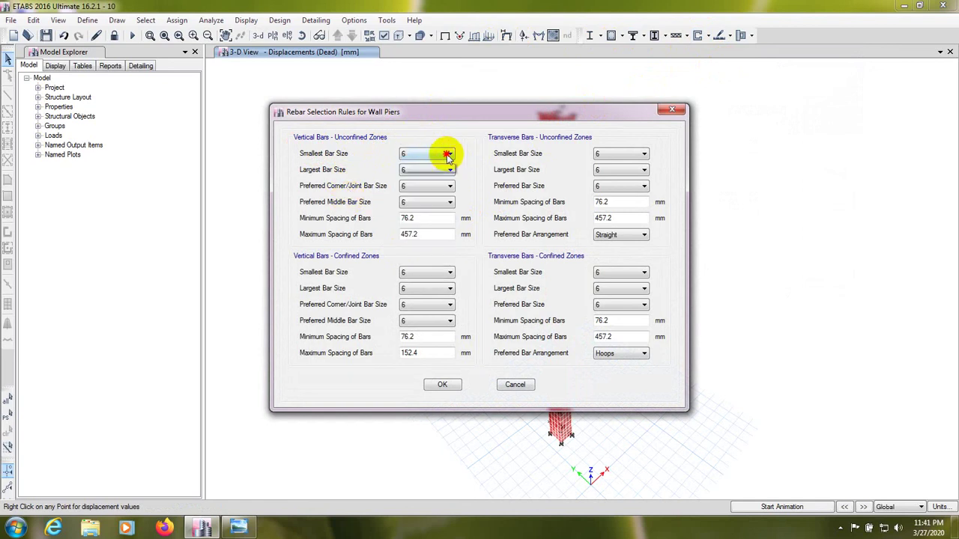
left_click(445, 155)
left_click(424, 204)
left_click(424, 170)
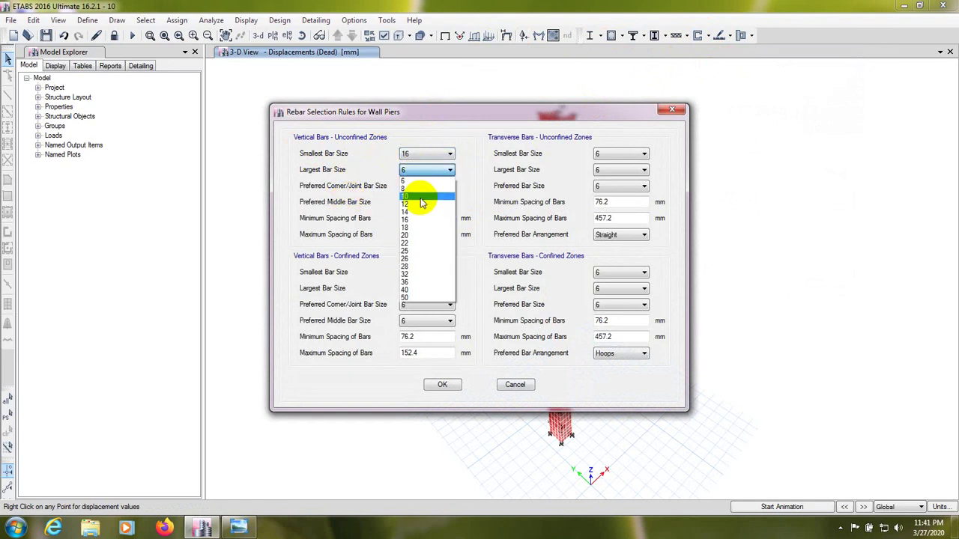
left_click(424, 221)
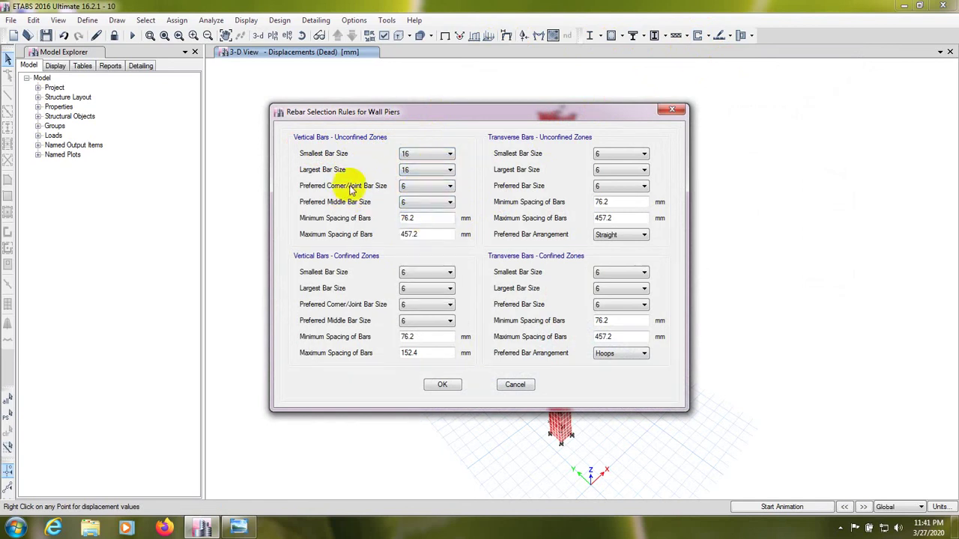
- Set the preferred corner/joint and preferred middle vertical bar sizes in unconfined zones to 16
left_click(414, 187)
left_click(406, 236)
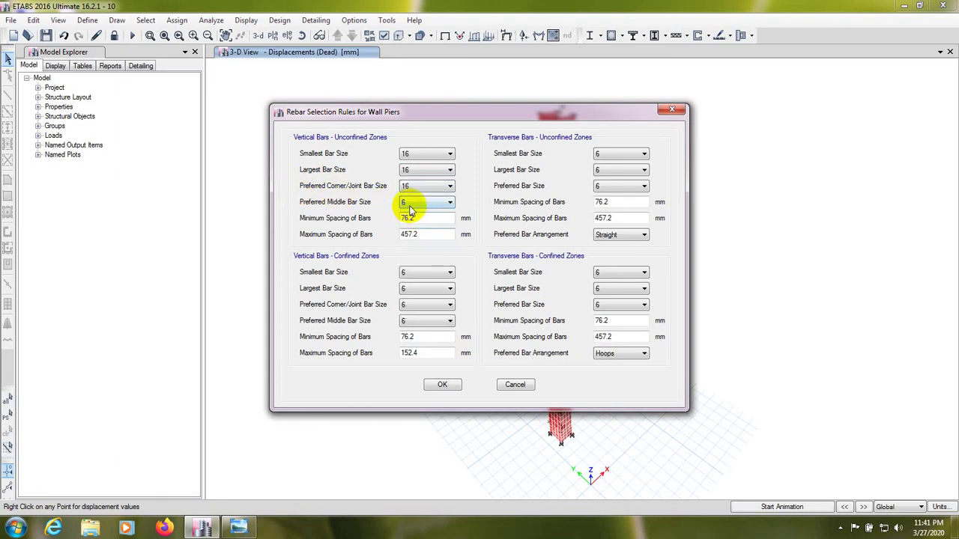
left_click(408, 202)
left_click(406, 252)
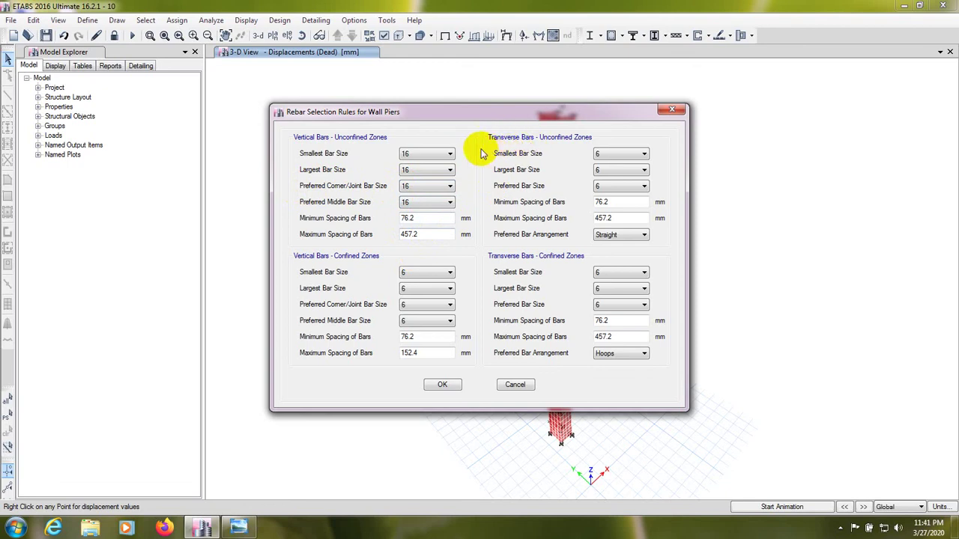
- Set the smallest, largest and preferred transverse bar sizes in unconfined zones to 16
left_click(620, 156)
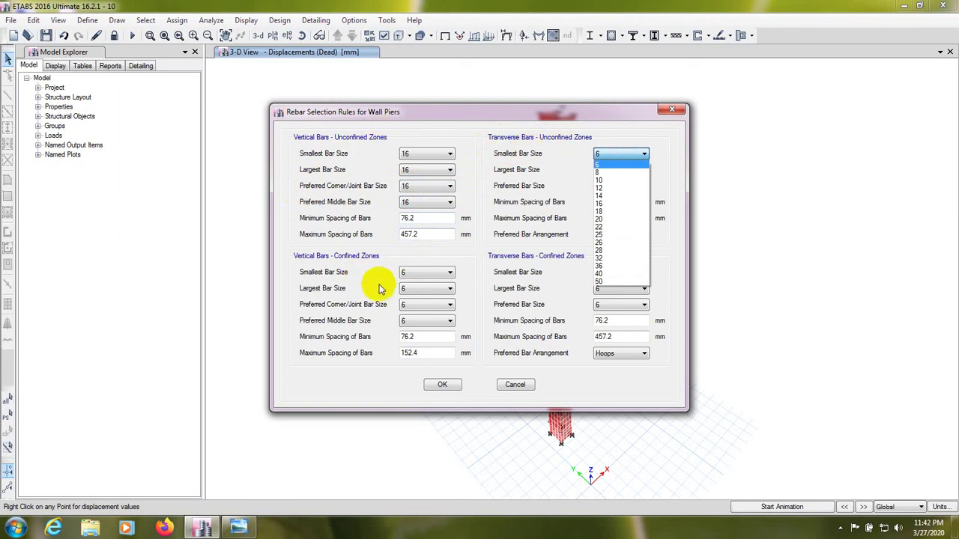
left_click(608, 203)
left_click(605, 171)
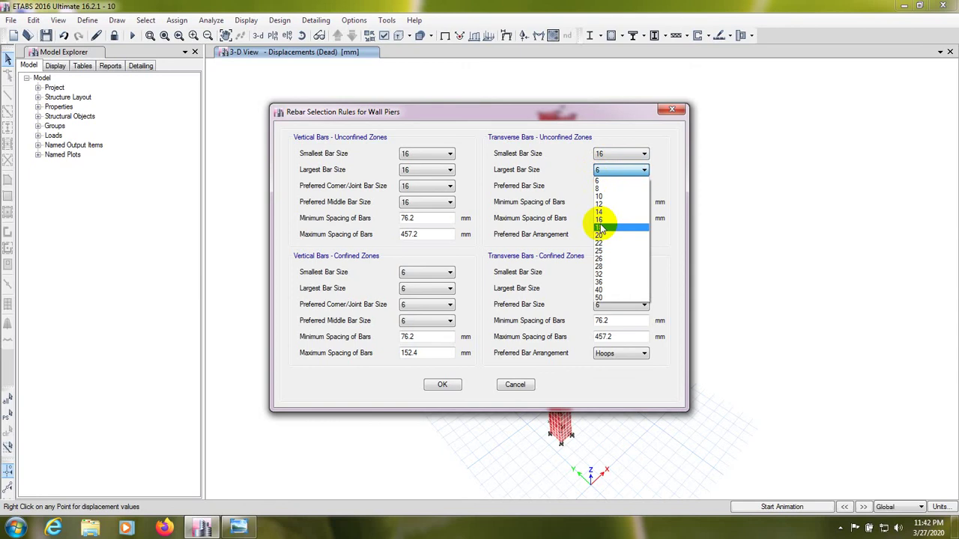
left_click(603, 220)
left_click(609, 187)
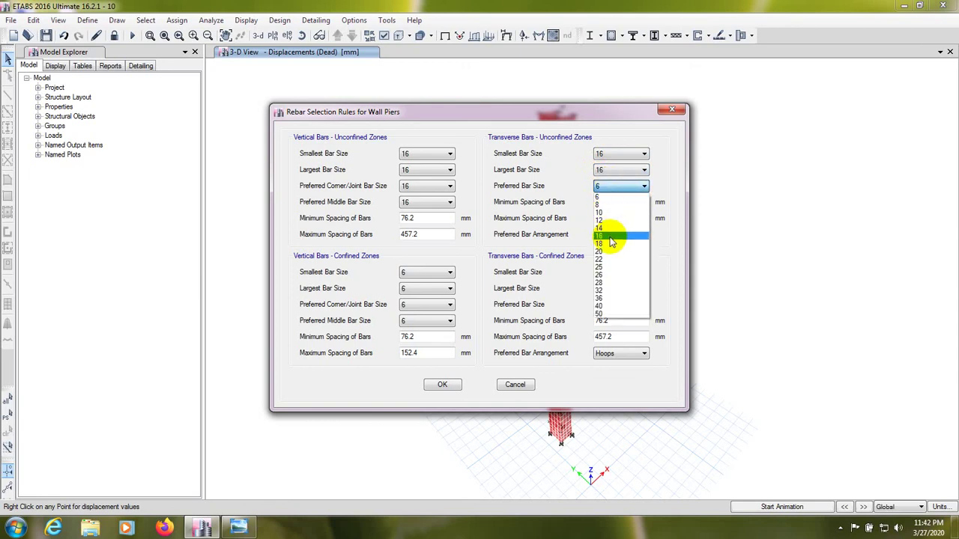
left_click(612, 236)
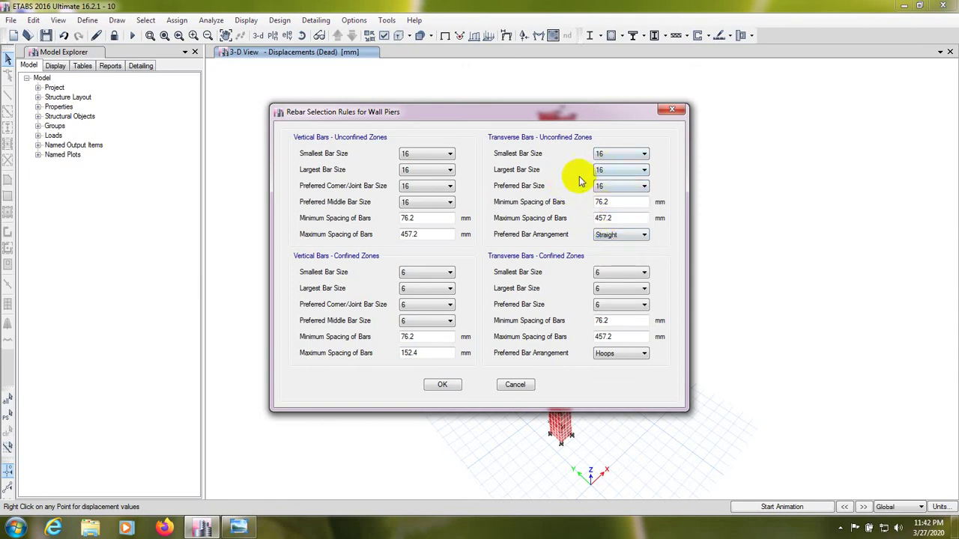
- Set the smallest, largest, preferred corner/joint and preferred middle vertical bar sizes in confined zones to 16
left_click(424, 272)
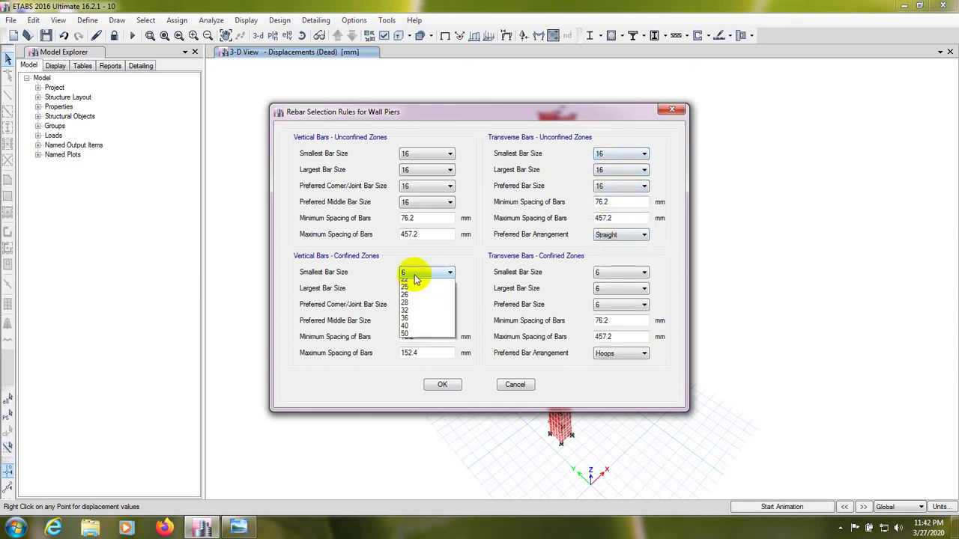
left_click(406, 323)
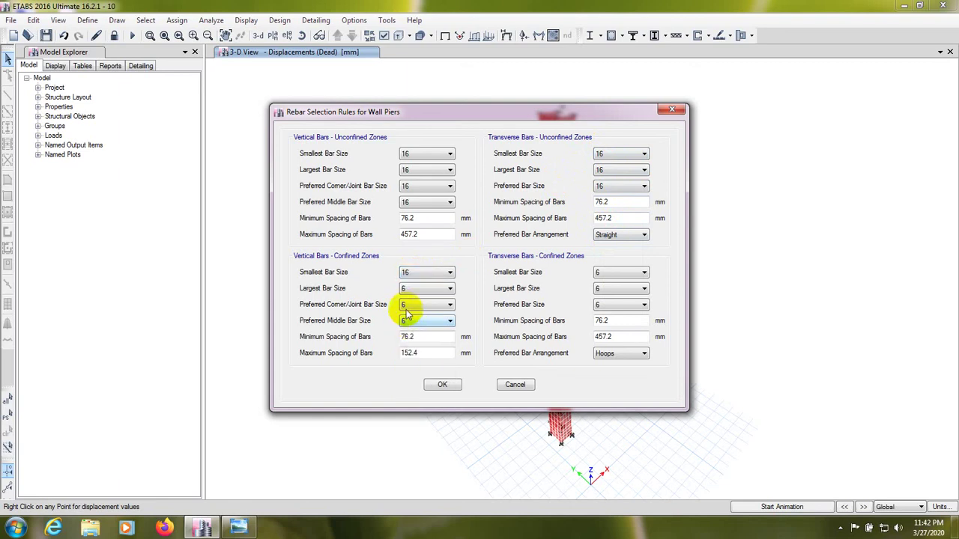
left_click(408, 292)
left_click(423, 338)
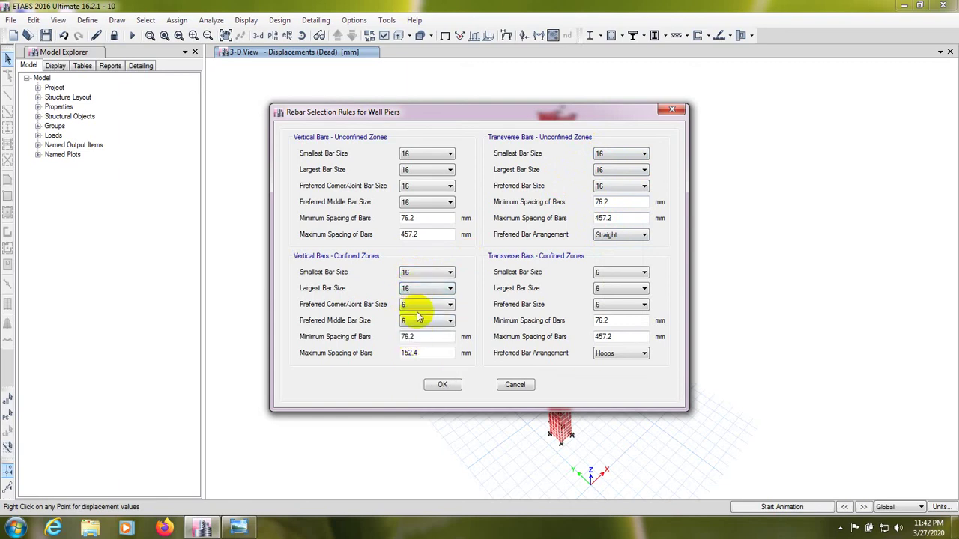
left_click(418, 310)
left_click(417, 354)
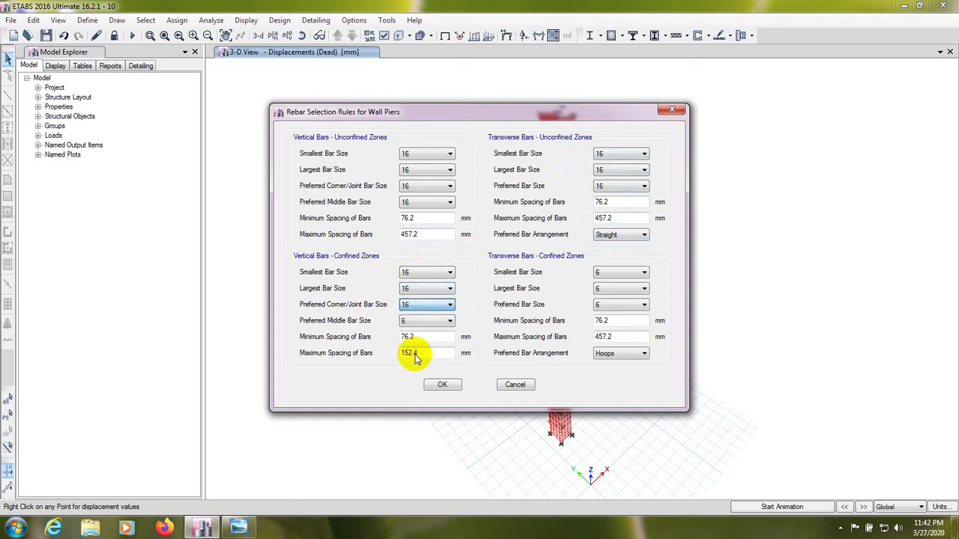
left_click(418, 320)
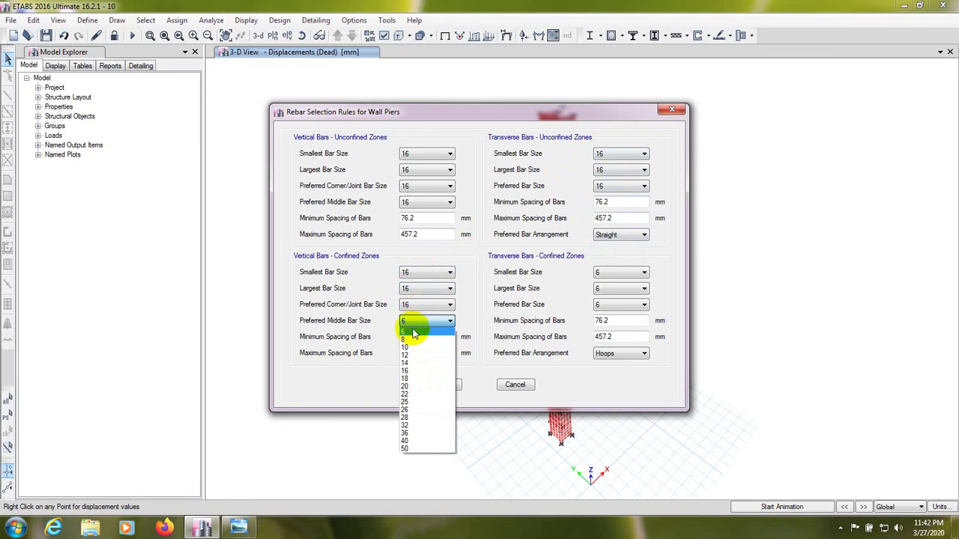
left_click(403, 370)
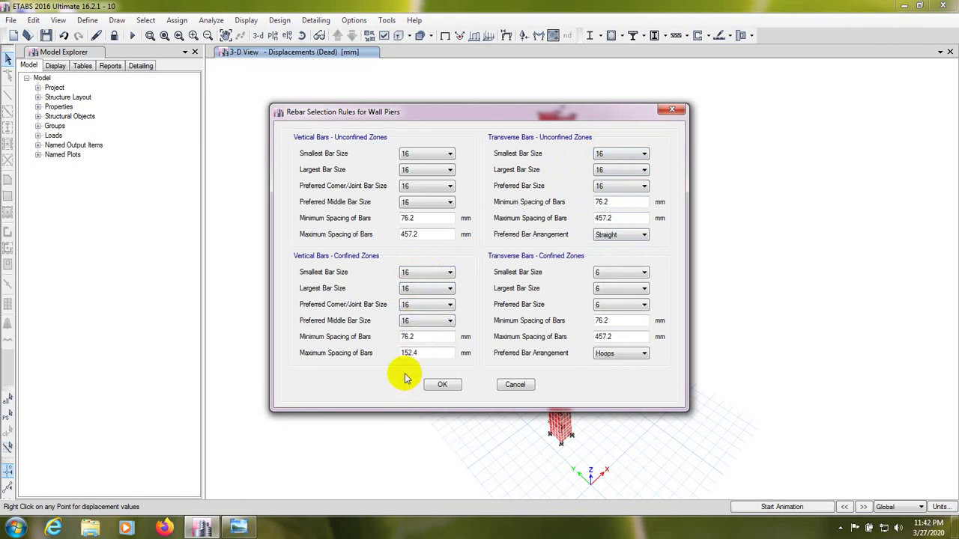
- Set the smallest, largest and preferred transverse bar sizes in confined zones to 16
left_click(619, 275)
left_click(614, 322)
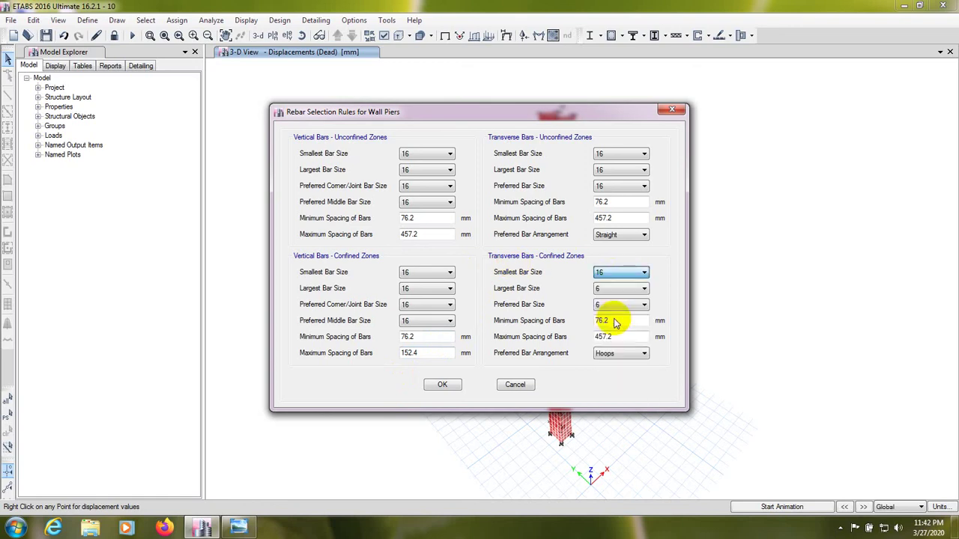
left_click(612, 288)
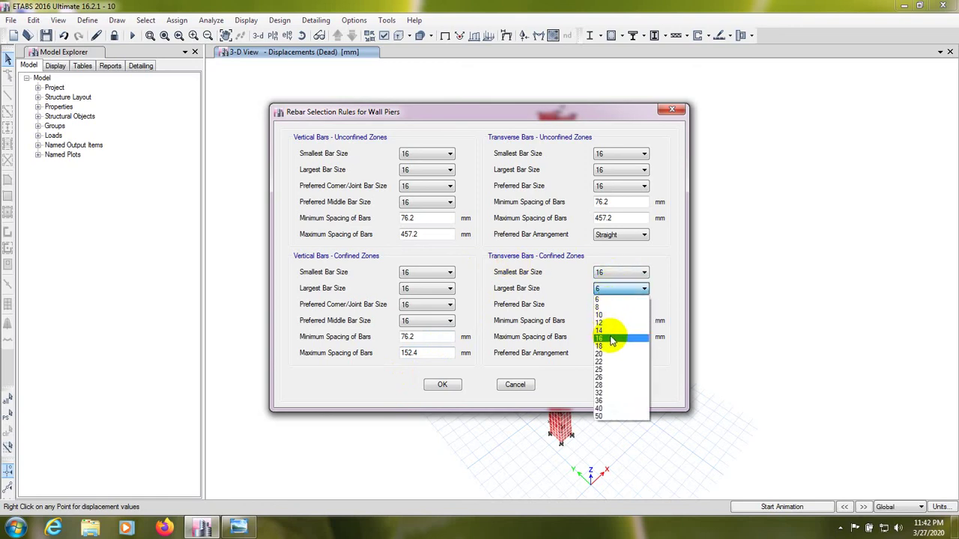
left_click(612, 341)
left_click(608, 305)
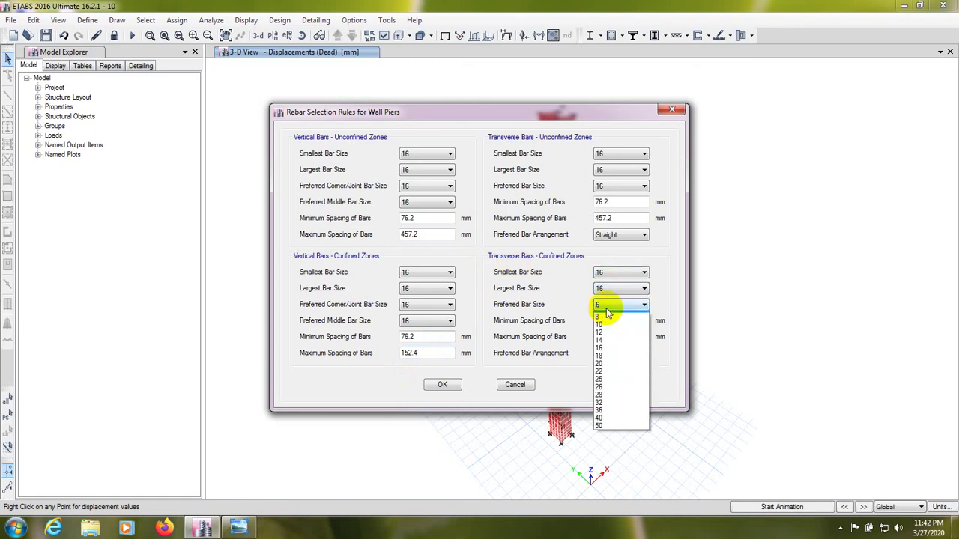
left_click(607, 356)
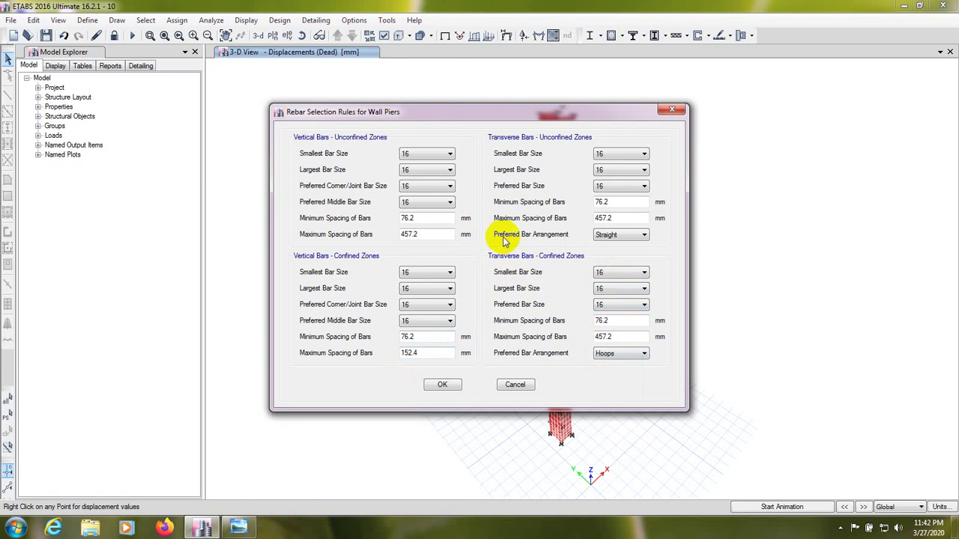
- Choose Straight as the preferred transverse bar arrangement in unconfined zones and Hoops in confined zones, and accept the pier rebar rules
left_click(623, 236)
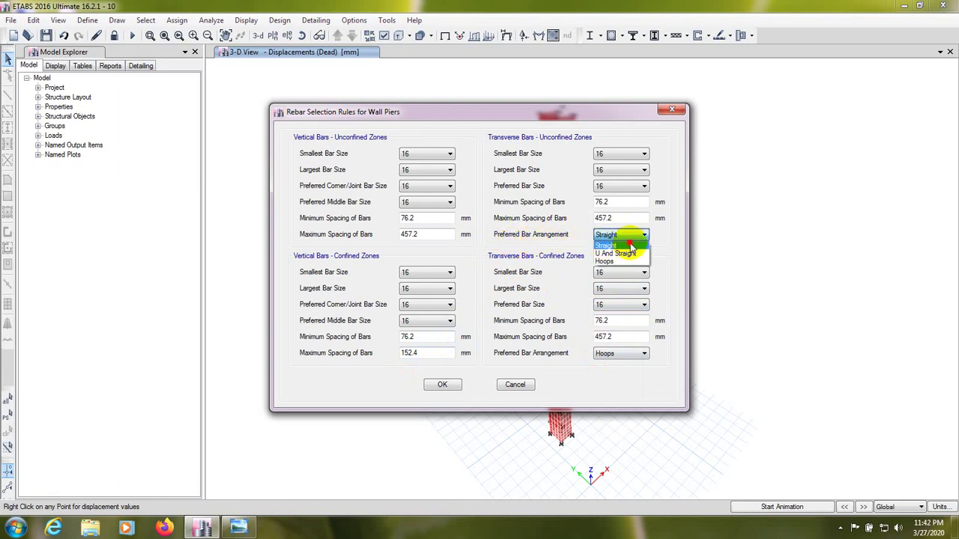
left_click(630, 245)
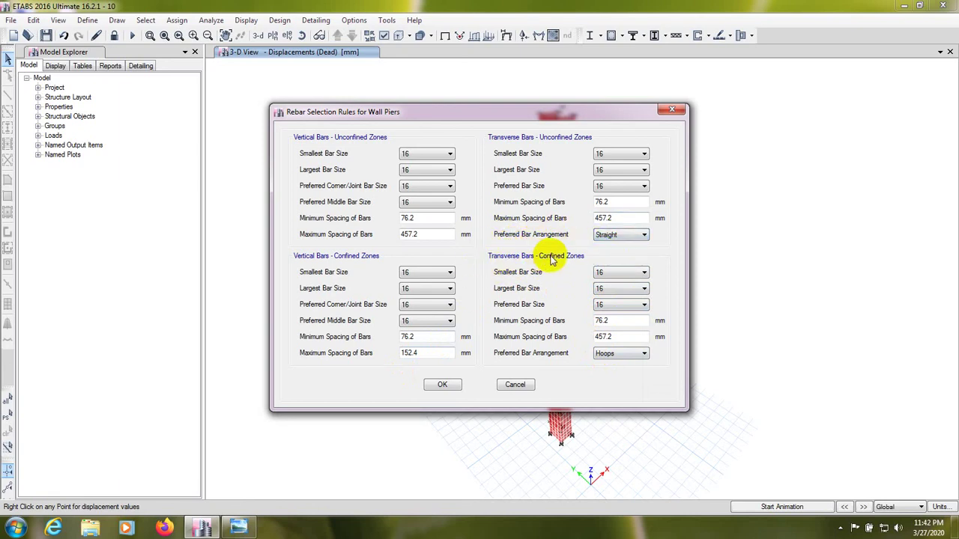
left_click(618, 357)
left_click(620, 381)
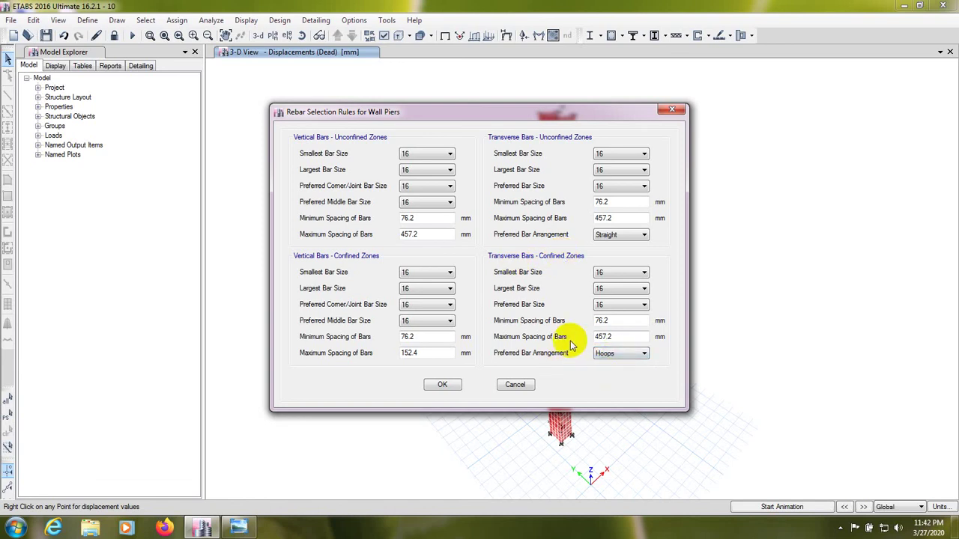
left_click(441, 385)
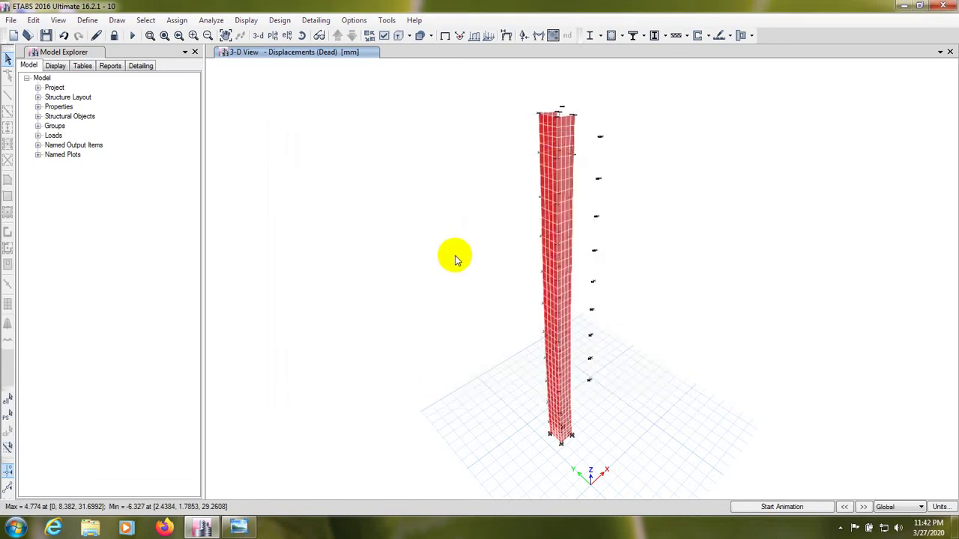
left_click(709, 36)
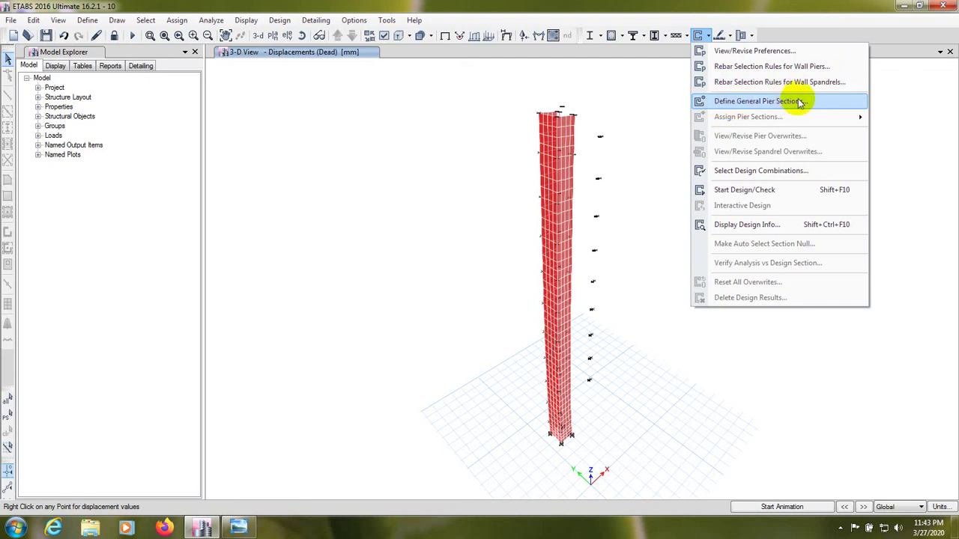
left_click(738, 105)
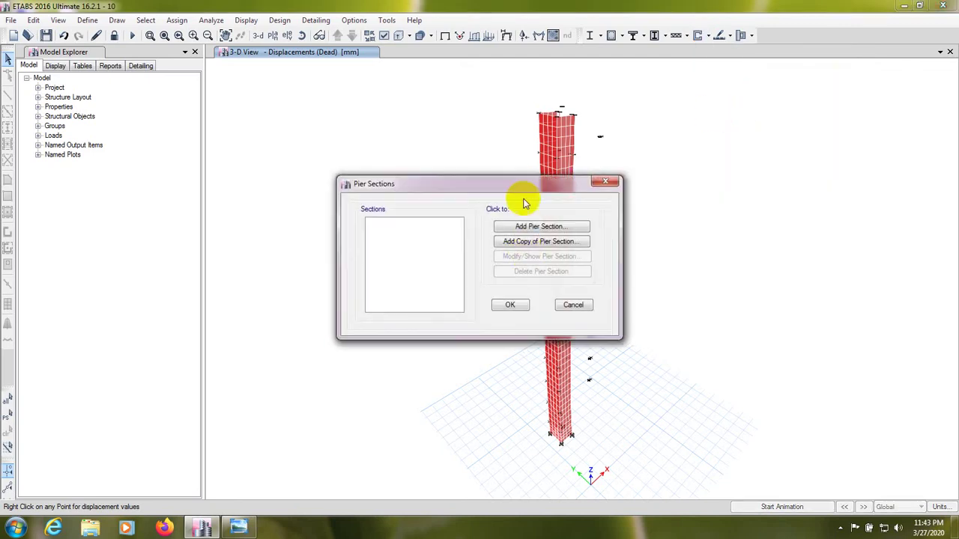
left_click_drag(519, 184, 460, 165)
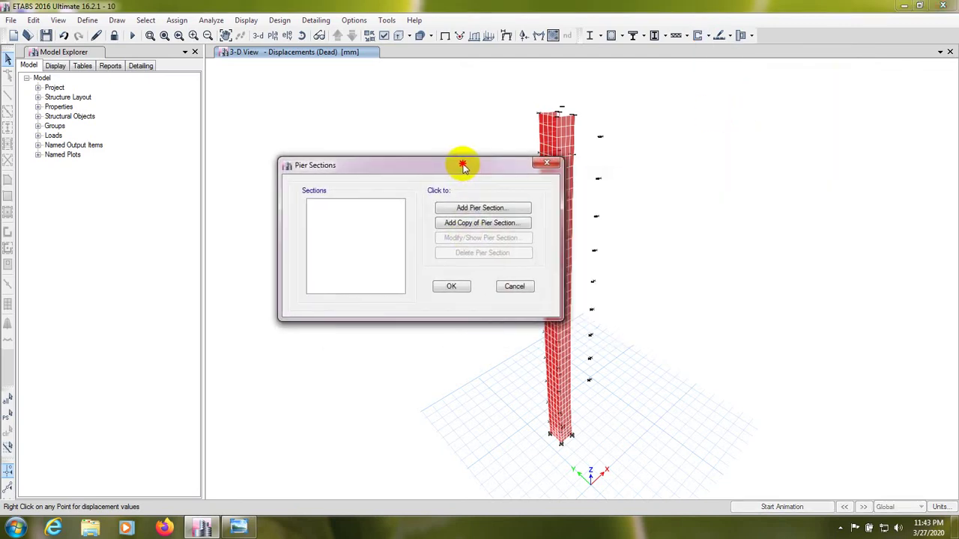
left_click(514, 287)
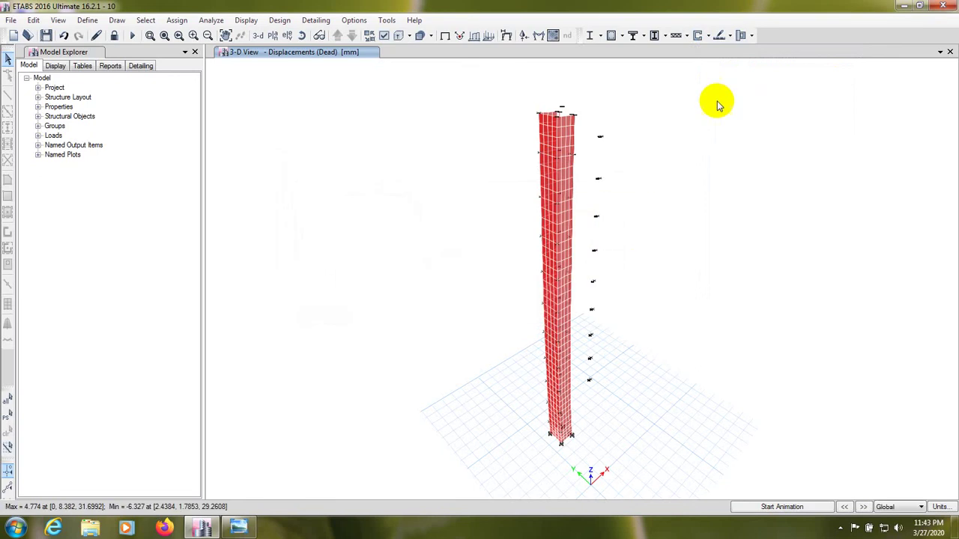
- Check which load combinations are available and selected for wall design, and leave the selection without changes
left_click(708, 35)
left_click(708, 35)
left_click(707, 36)
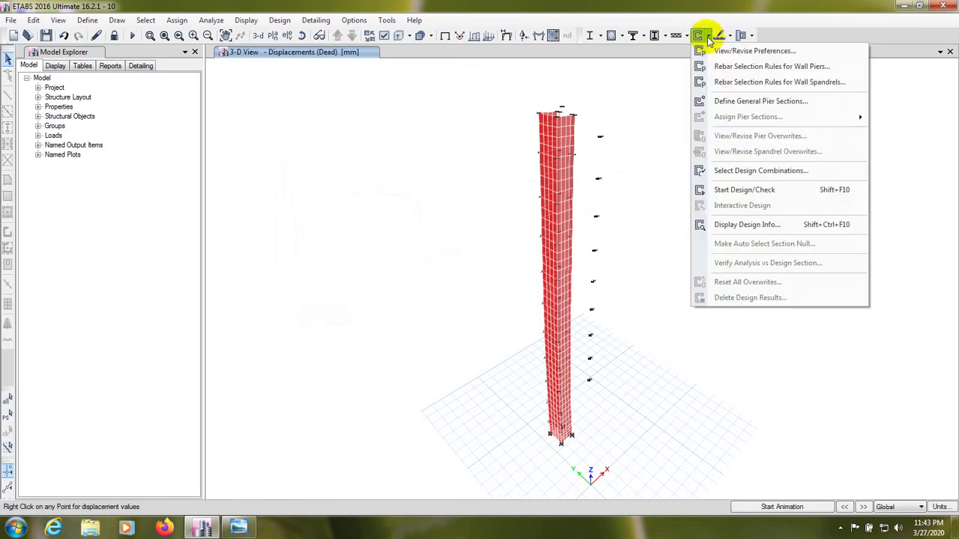
left_click(740, 173)
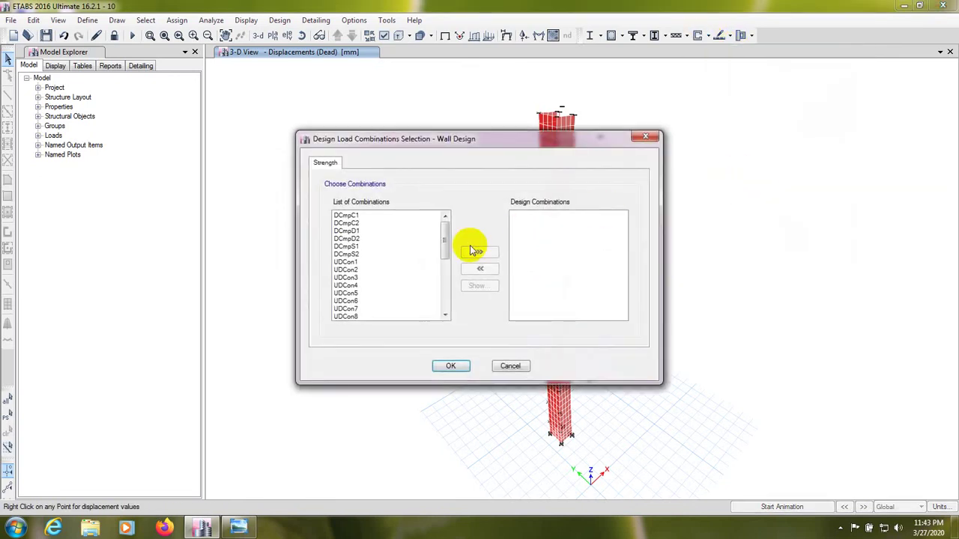
mouse_move(446, 238)
left_mouse_down()
mouse_move(445, 319)
mouse_move(448, 243)
left_mouse_up()
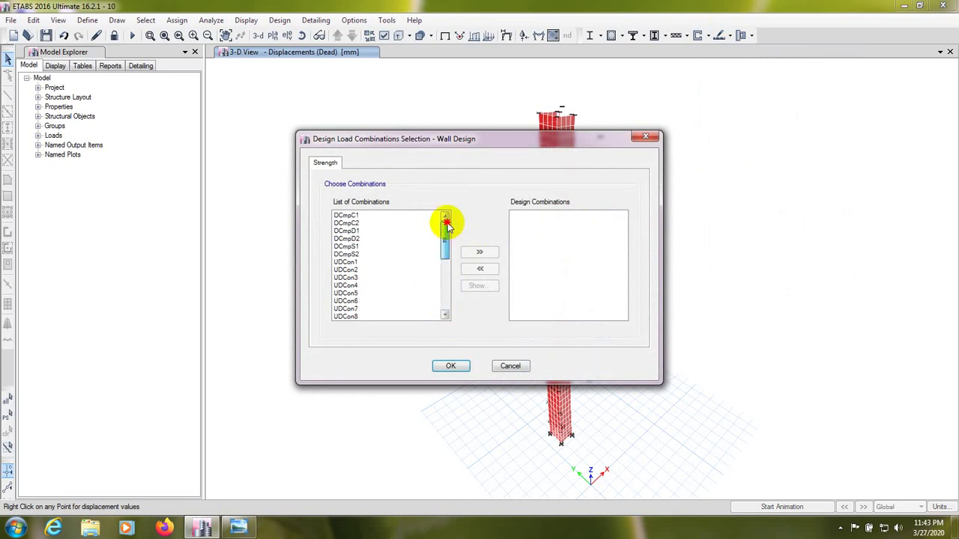
left_click(509, 366)
- Add the default design load combinations for Concrete Shear Wall Design, converted to editable user combinations, review the list and accept it
left_click(86, 20)
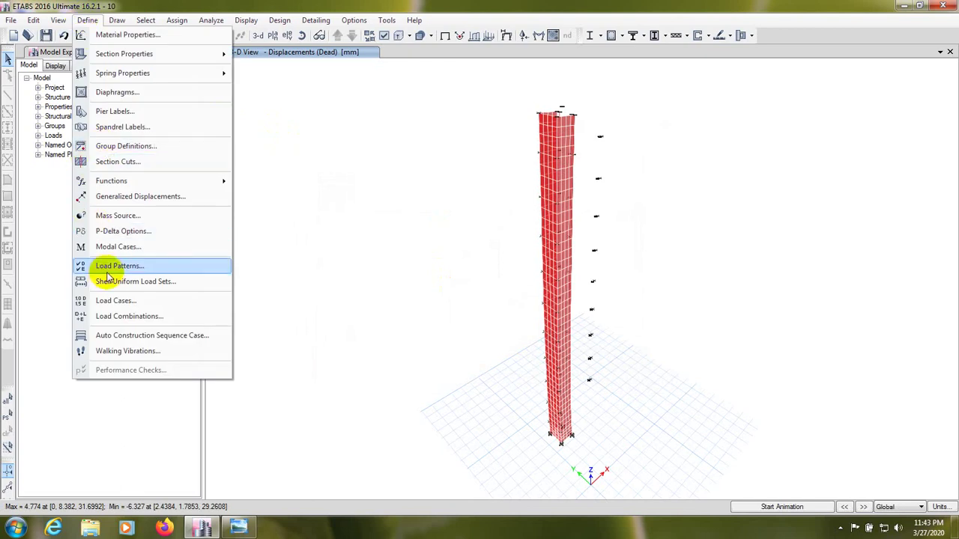
left_click(120, 318)
left_click(544, 292)
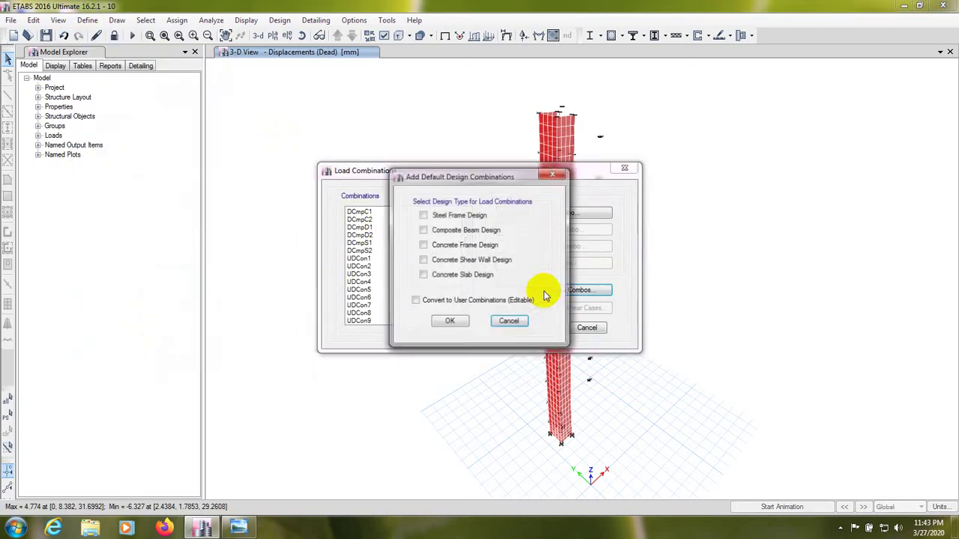
left_click(448, 261)
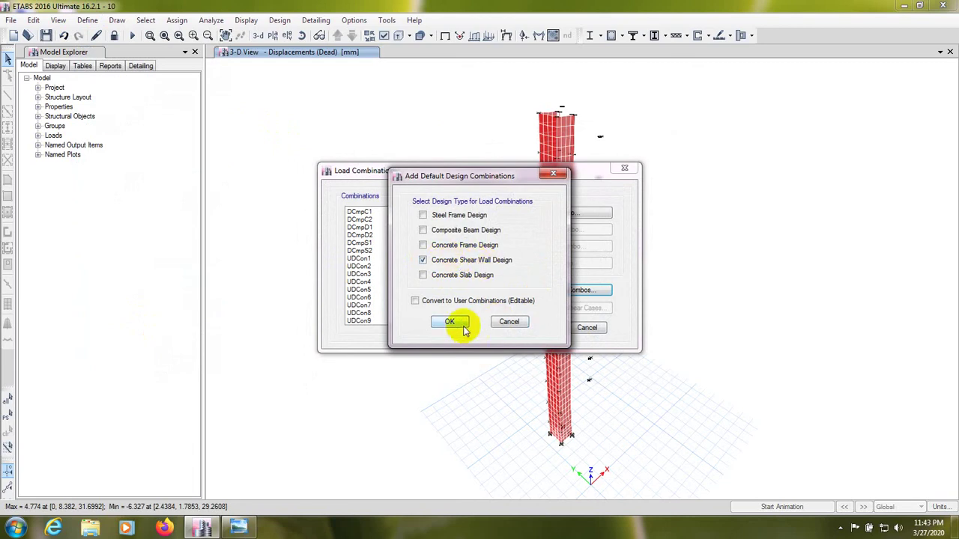
left_click(416, 301)
left_click(450, 322)
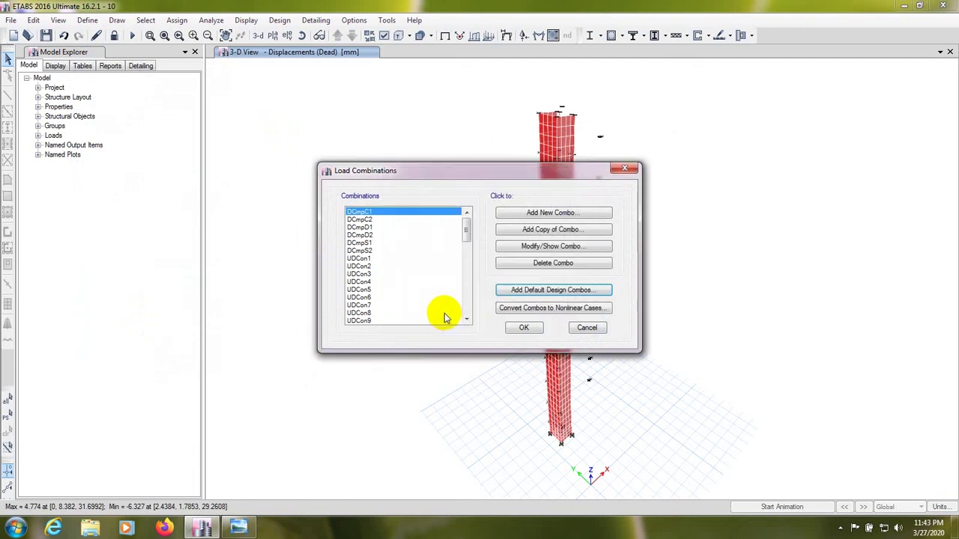
left_click_drag(466, 239, 471, 295)
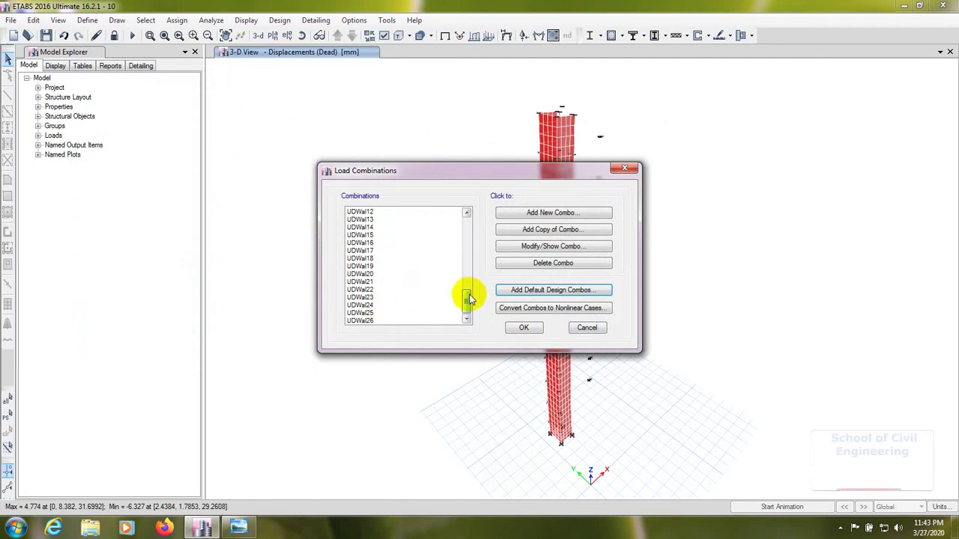
left_click_drag(467, 302, 468, 234)
left_click(524, 328)
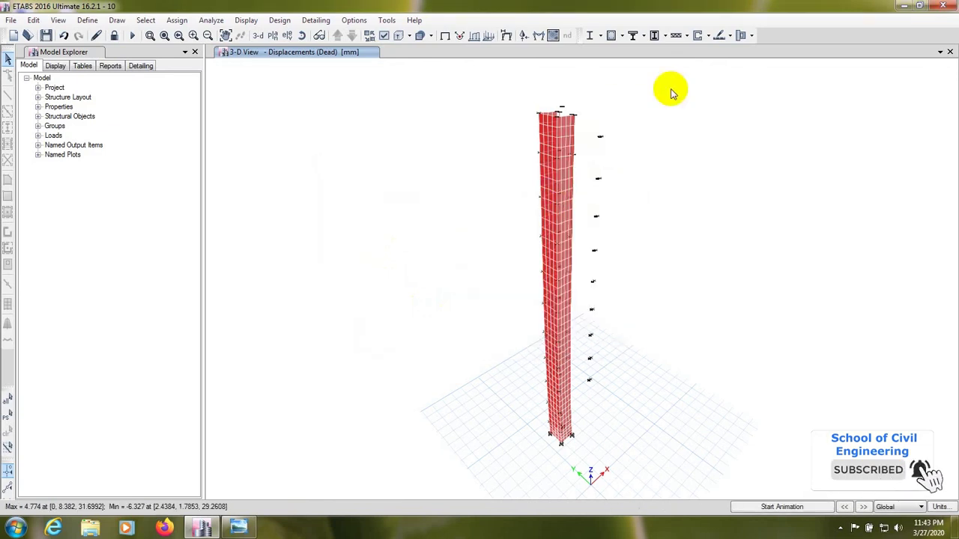
- Remove all UDWal combinations from the design combinations for wall design
left_click(706, 36)
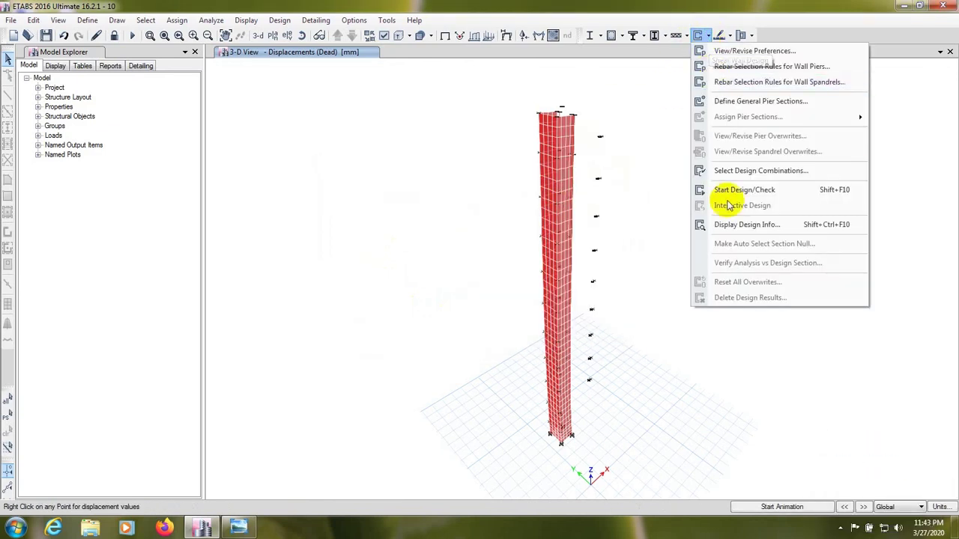
left_click(739, 171)
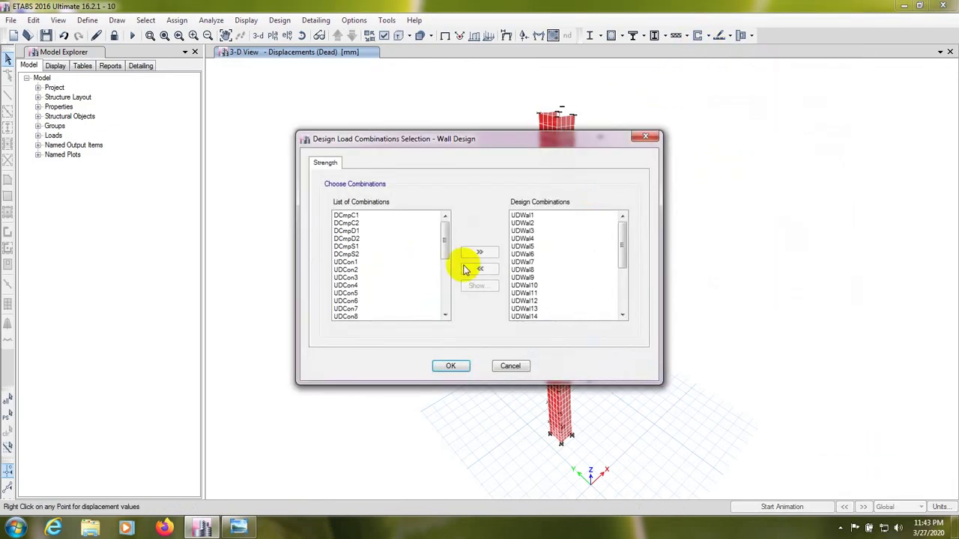
left_click_drag(622, 242, 627, 214)
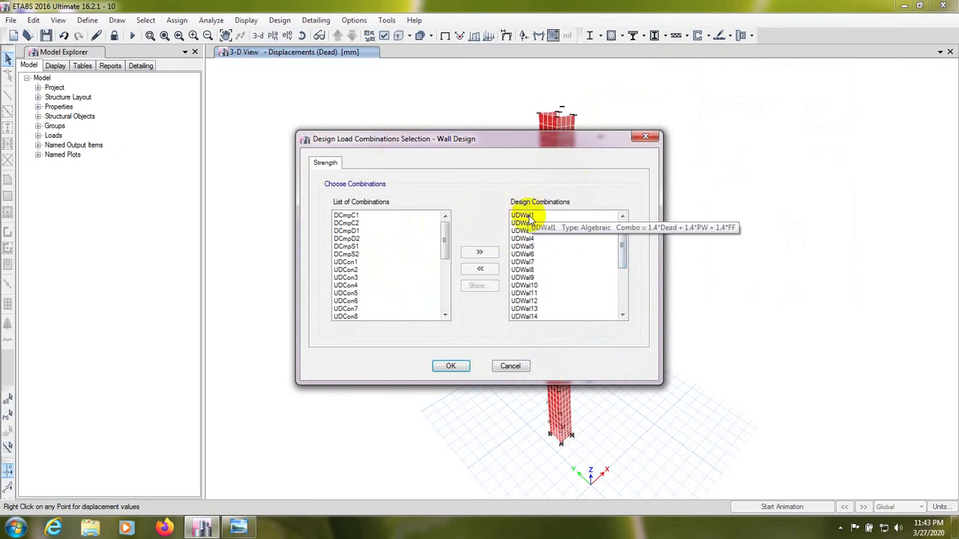
left_click_drag(523, 216, 531, 364)
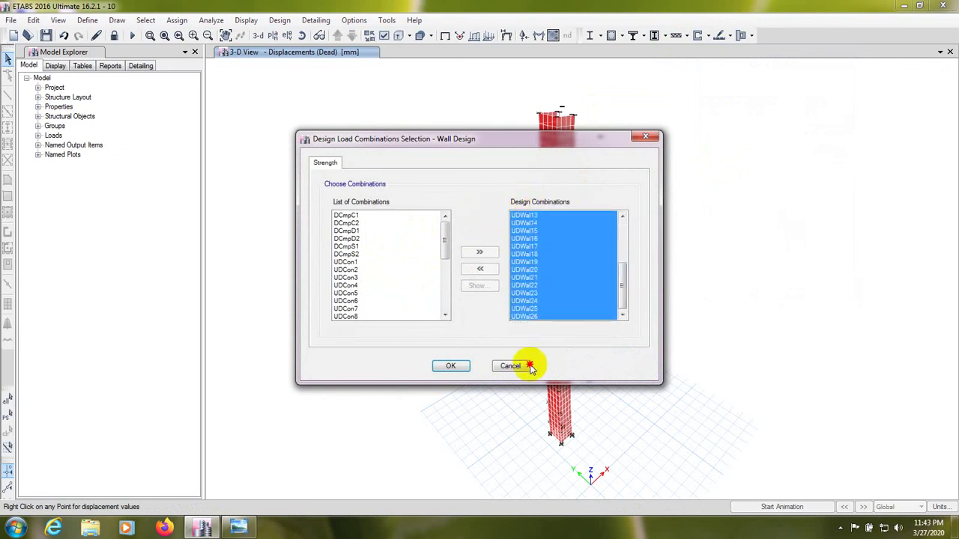
left_click(480, 268)
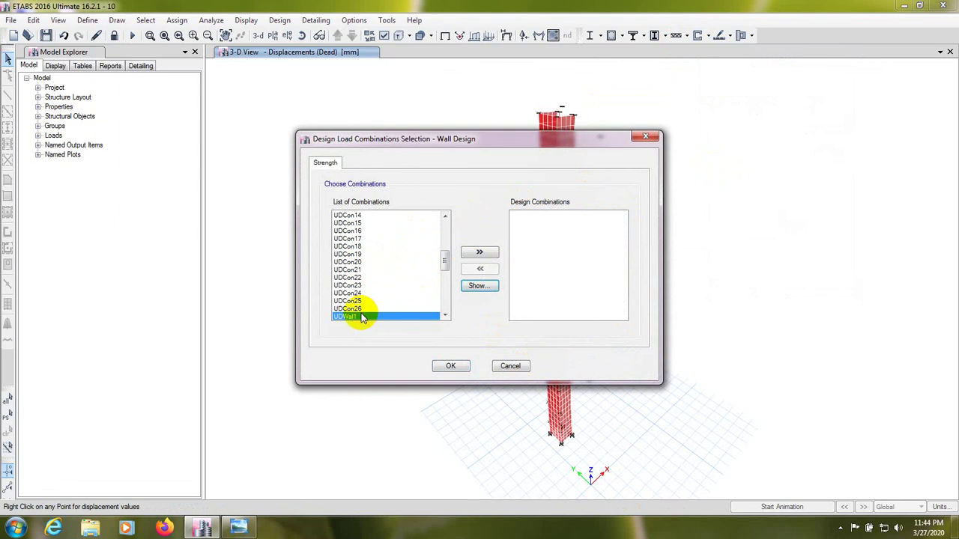
- Assign combinations UDWal1 to UDWal26 as the wall design combinations and accept the selection
scroll(435, 263, "down", 3)
left_click_drag(356, 247, 368, 360)
left_click(477, 253)
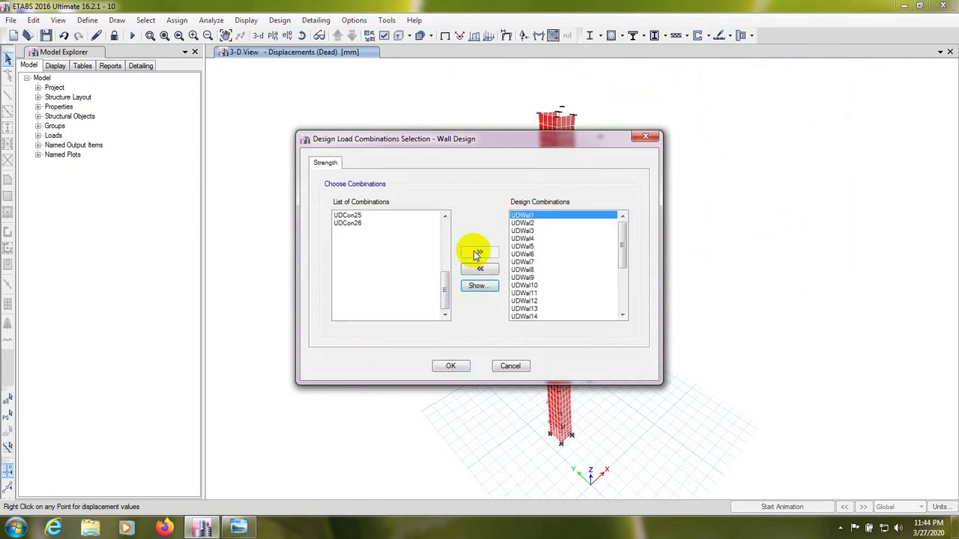
left_click(451, 365)
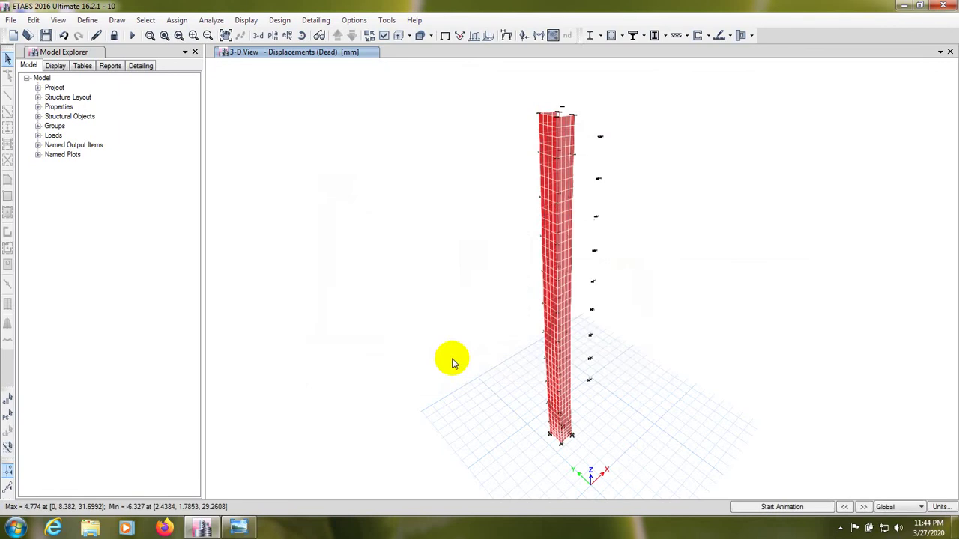
- Run the shear wall design check and examine the pier longitudinal reinforcing areas along the core walls
left_click(701, 35)
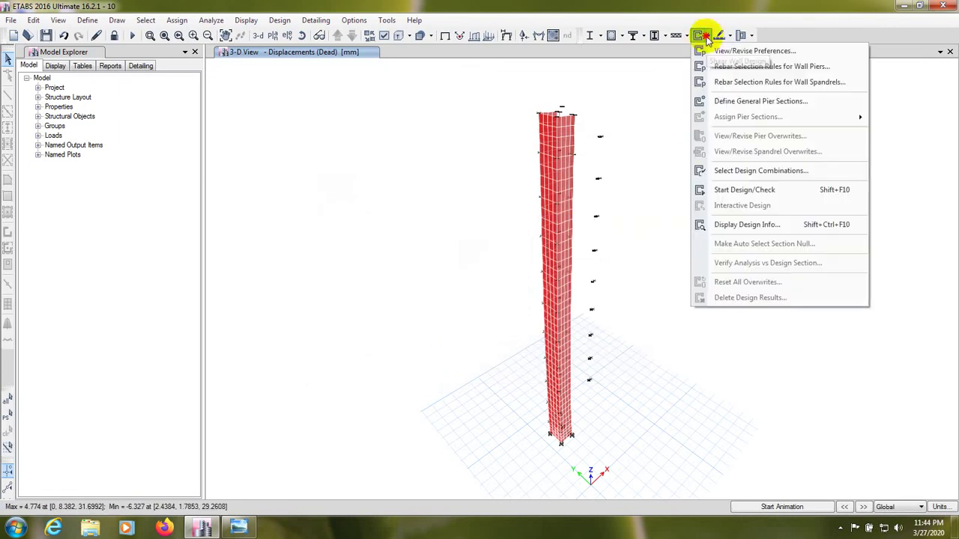
left_click(746, 196)
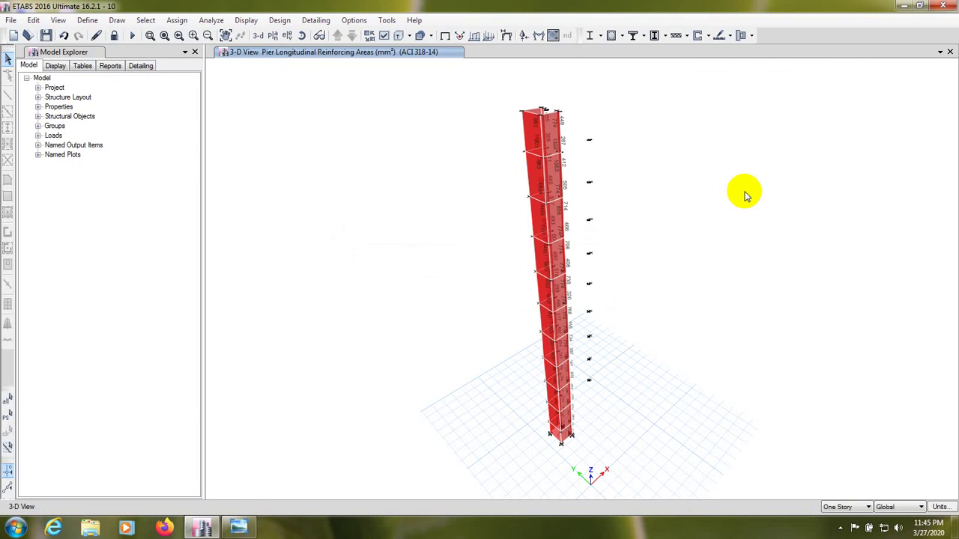
scroll(535, 235, "up", 3)
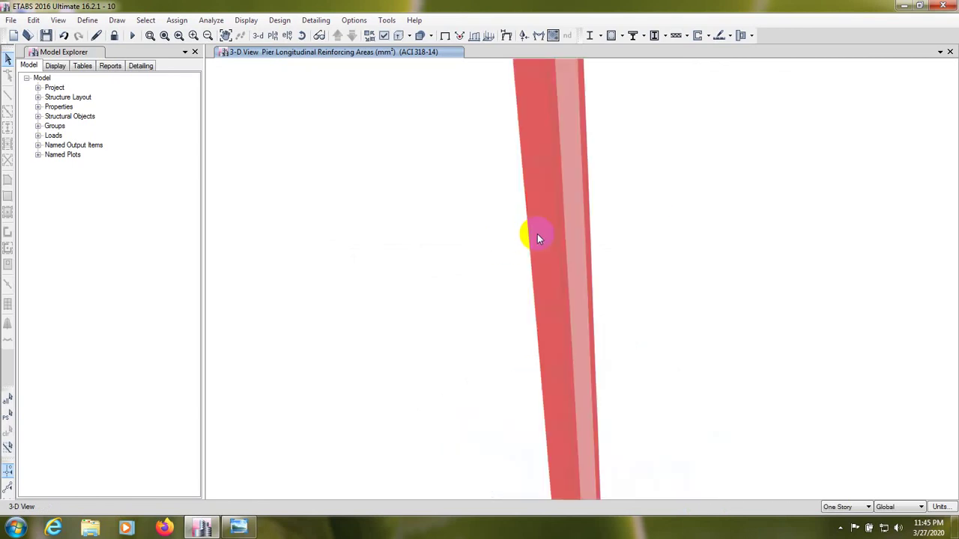
scroll(554, 228, "down", 2)
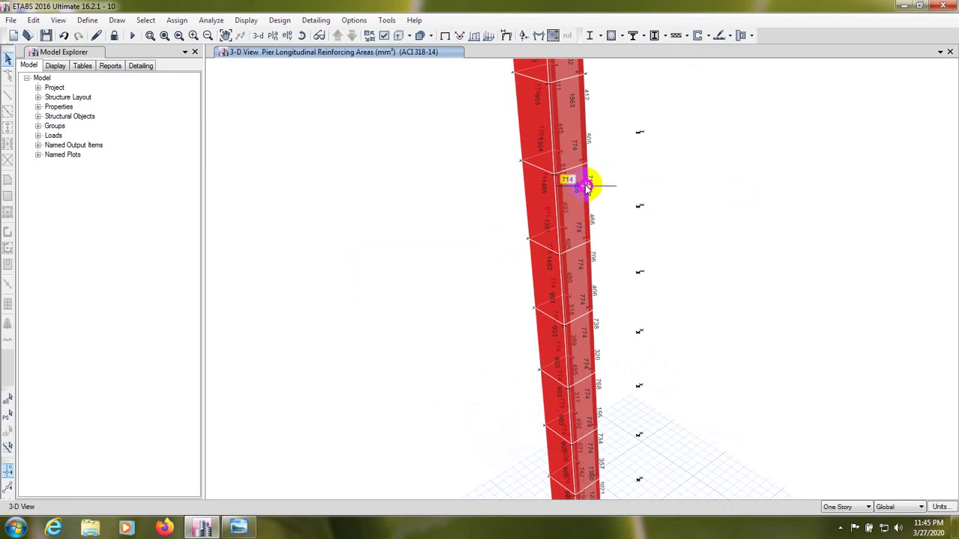
scroll(764, 143, "down", 3)
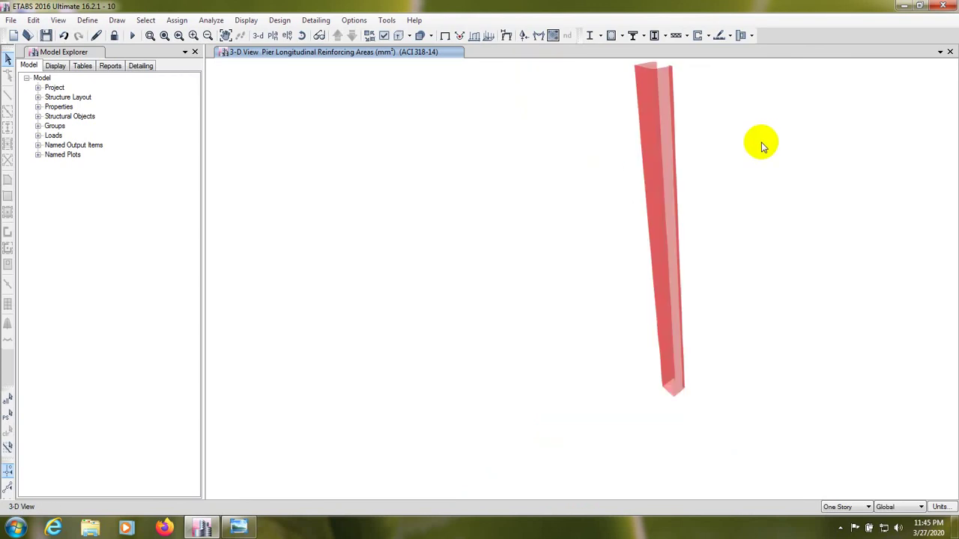
middle_click_drag(754, 143, 652, 191)
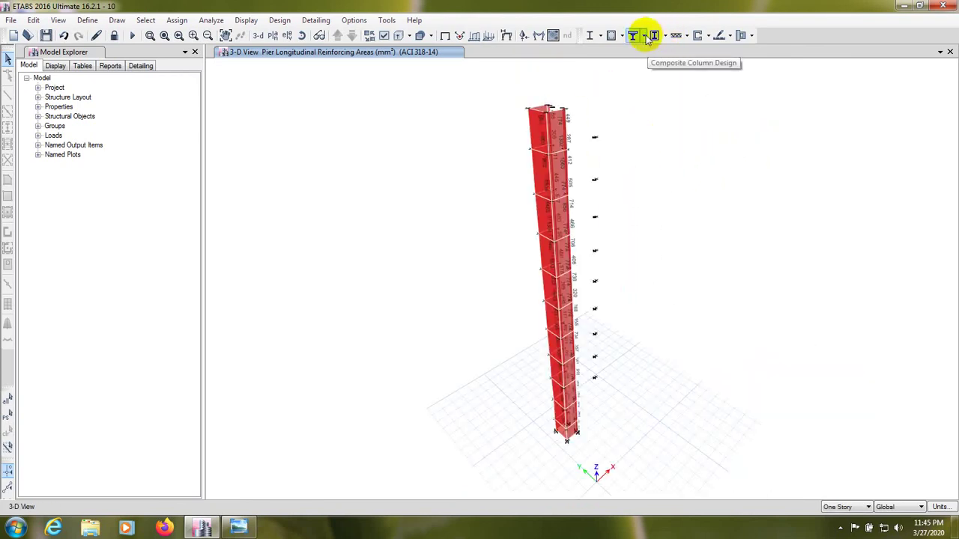
- Display the Pier D/C Ratios as the shear wall design output on the 3-D view
left_click(709, 37)
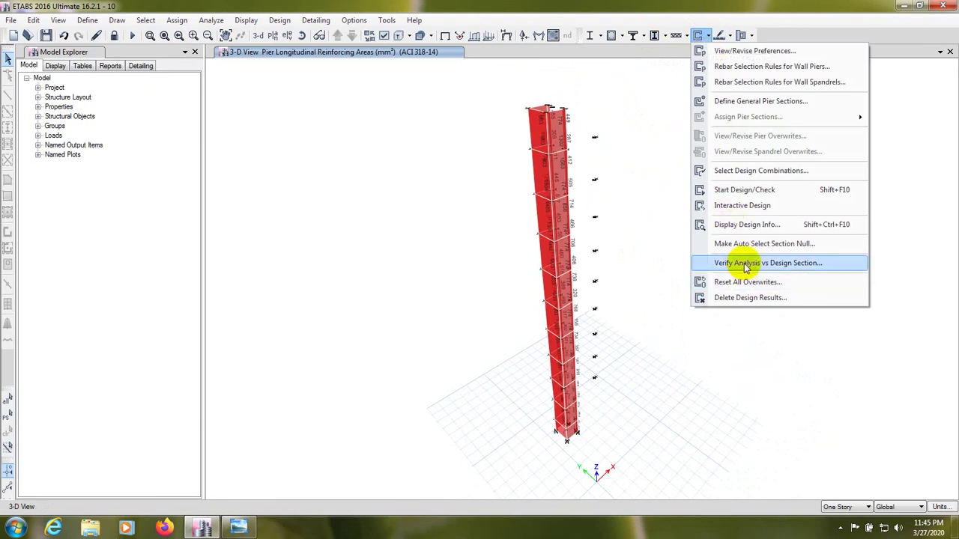
left_click(758, 226)
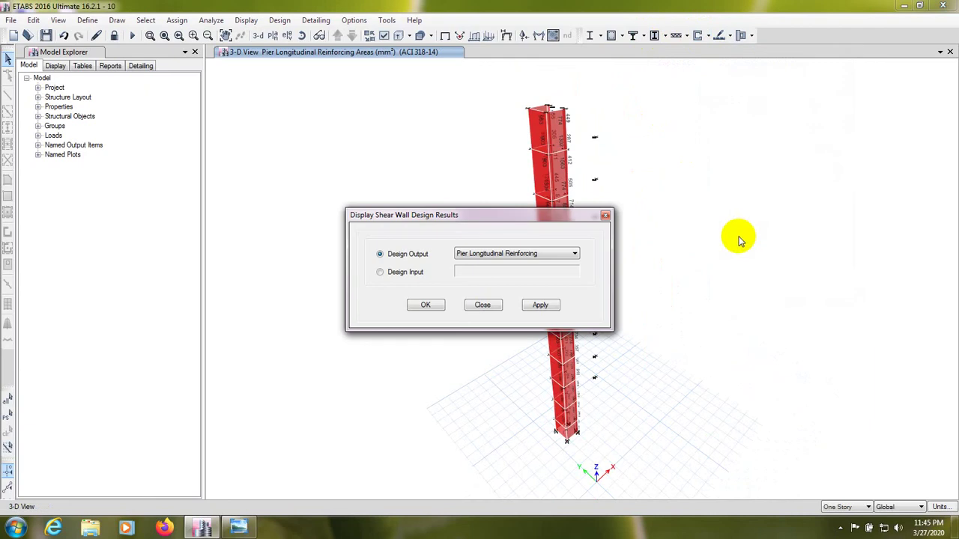
left_click_drag(497, 210, 401, 194)
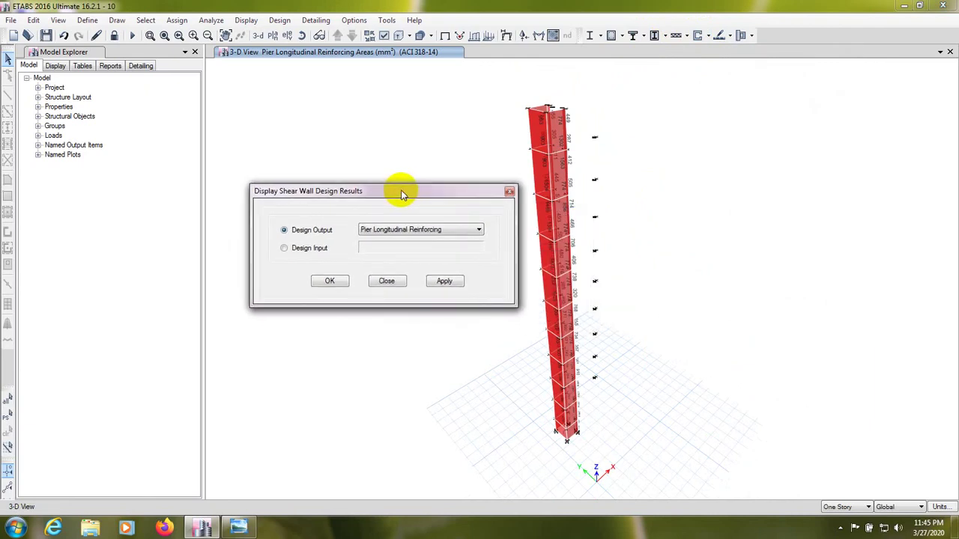
left_click(407, 230)
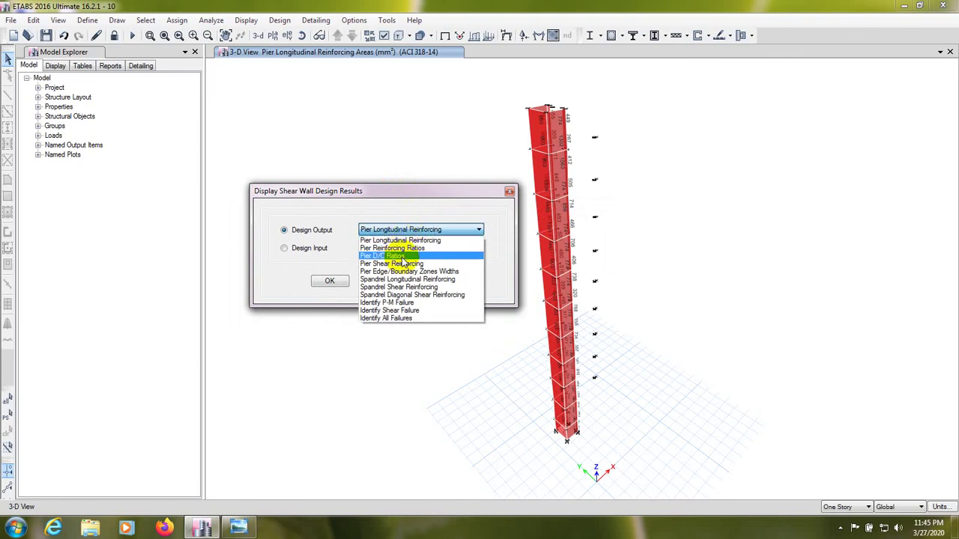
left_click(400, 257)
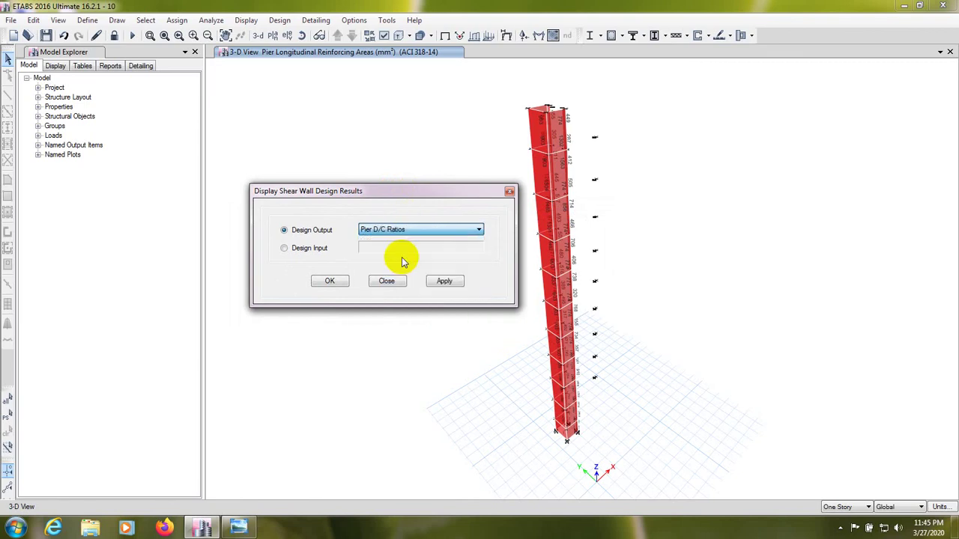
left_click(443, 284)
left_click_drag(407, 196, 347, 181)
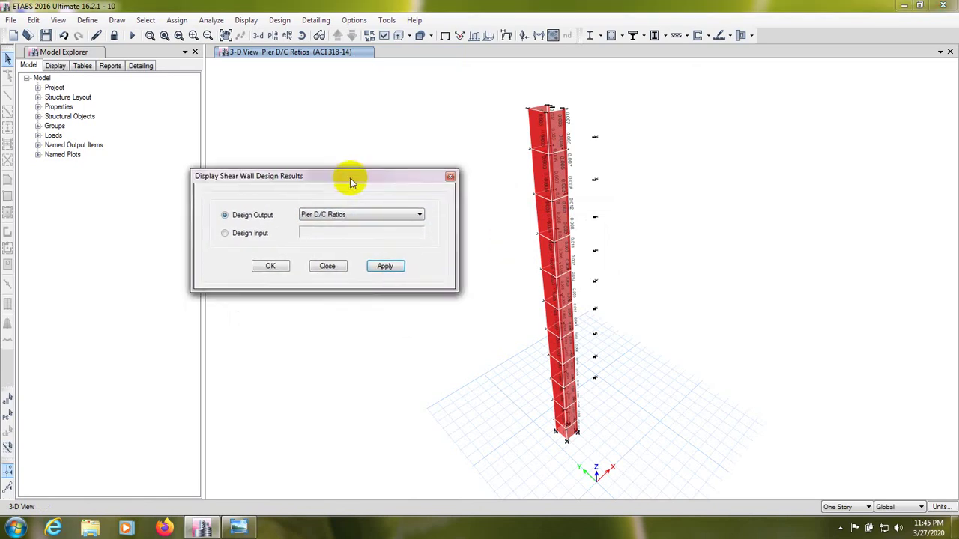
left_click(270, 267)
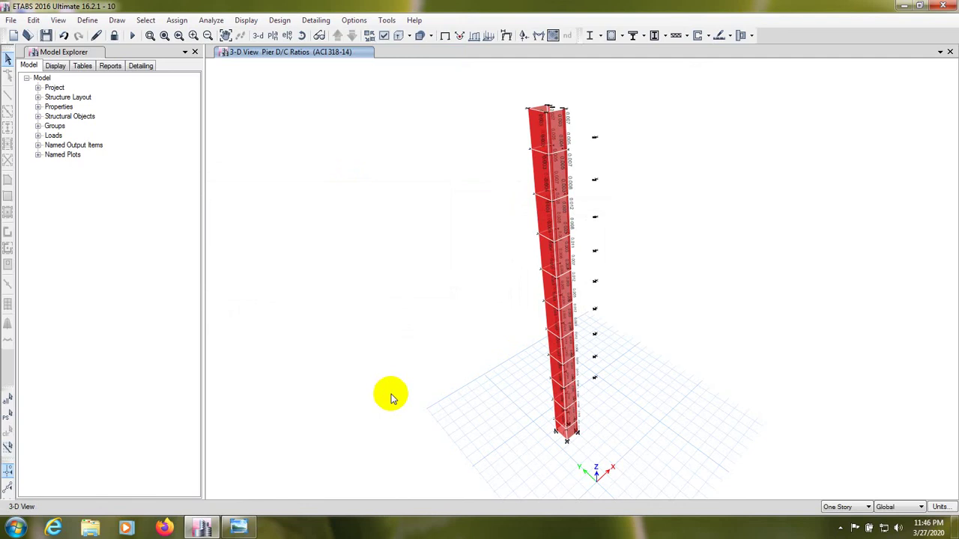
- Examine the pier D/C ratios of the core walls from the base up to the top story
scroll(388, 386, "up", 1)
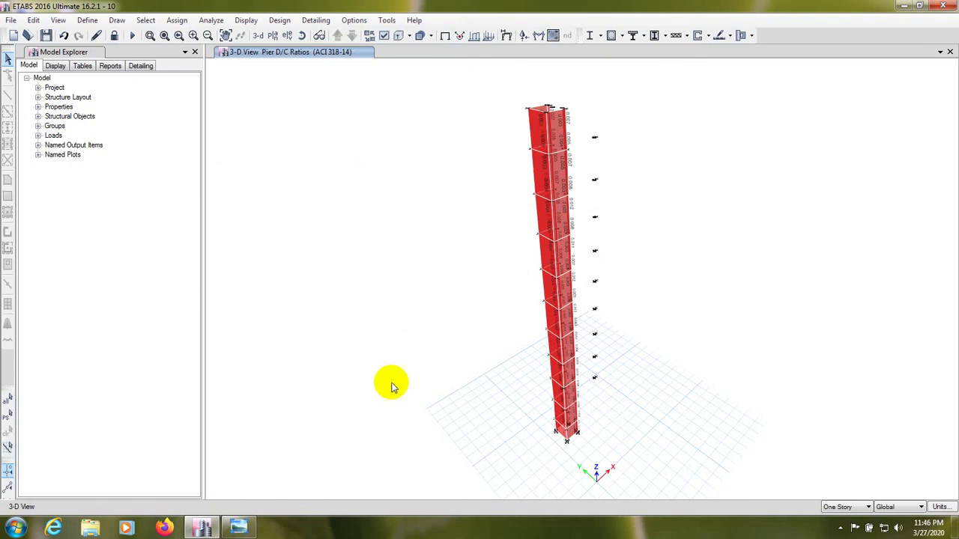
scroll(542, 289, "up", 3)
scroll(667, 292, "down", 2)
middle_click_drag(722, 299, 607, 395, "shift")
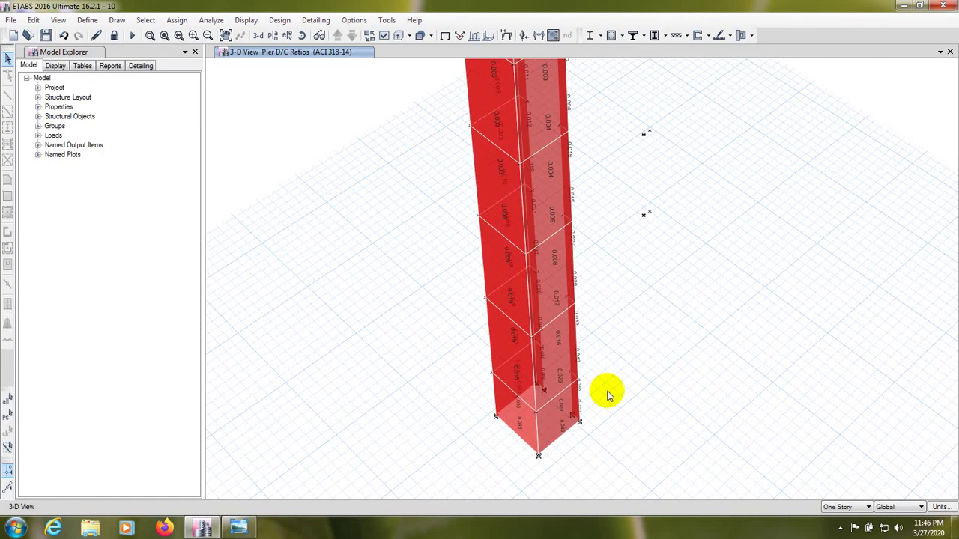
middle_click_drag(606, 449, 611, 433, "shift")
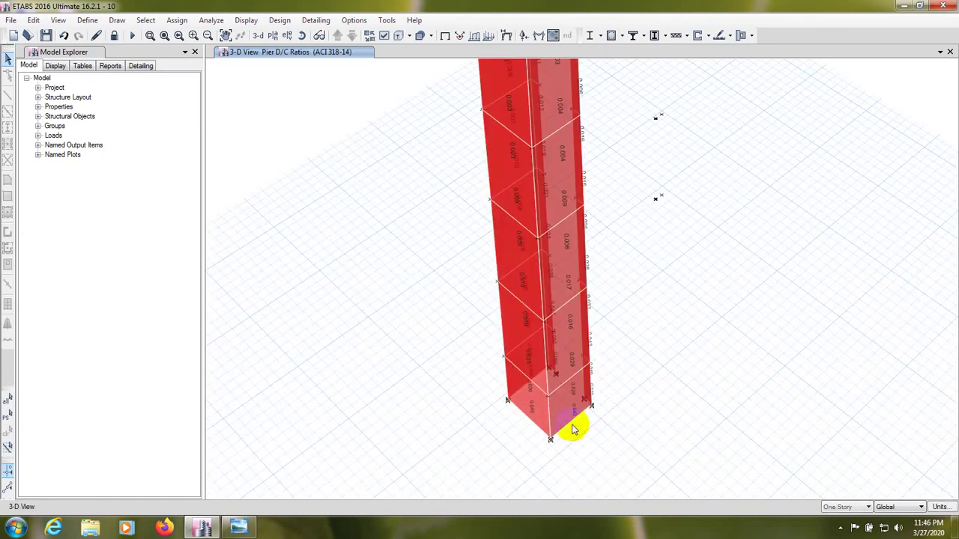
middle_click_drag(588, 287, 614, 430, "shift")
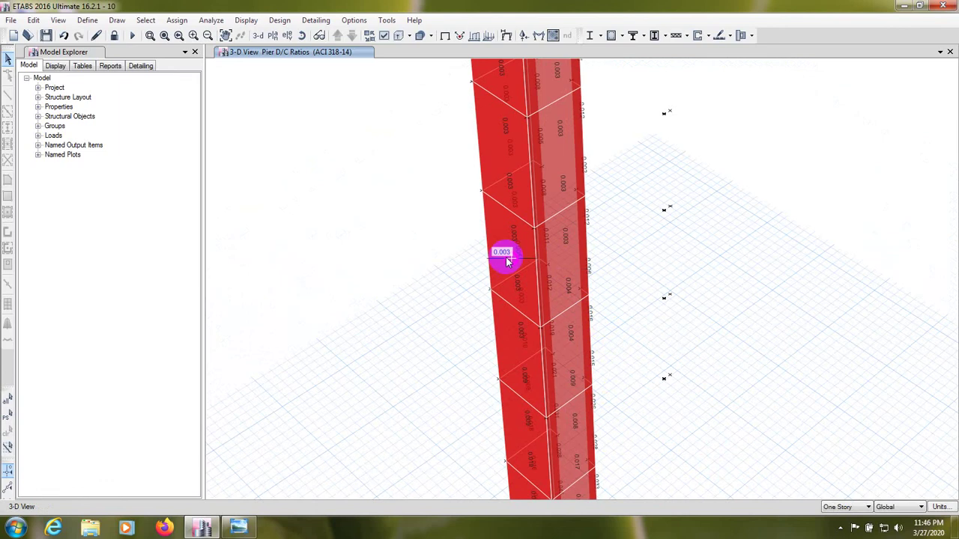
scroll(496, 247, "up", 3)
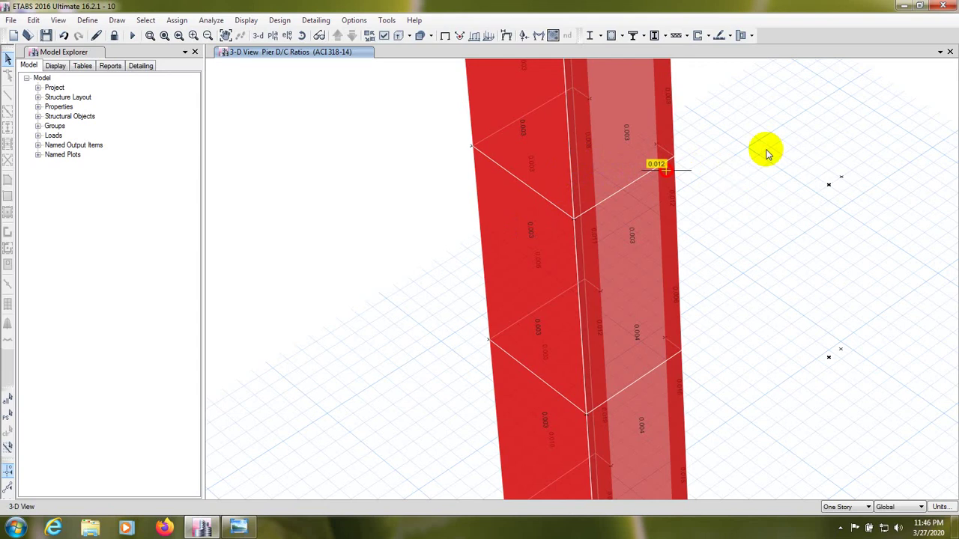
middle_click_drag(766, 149, 737, 400)
middle_click_drag(672, 212, 634, 349)
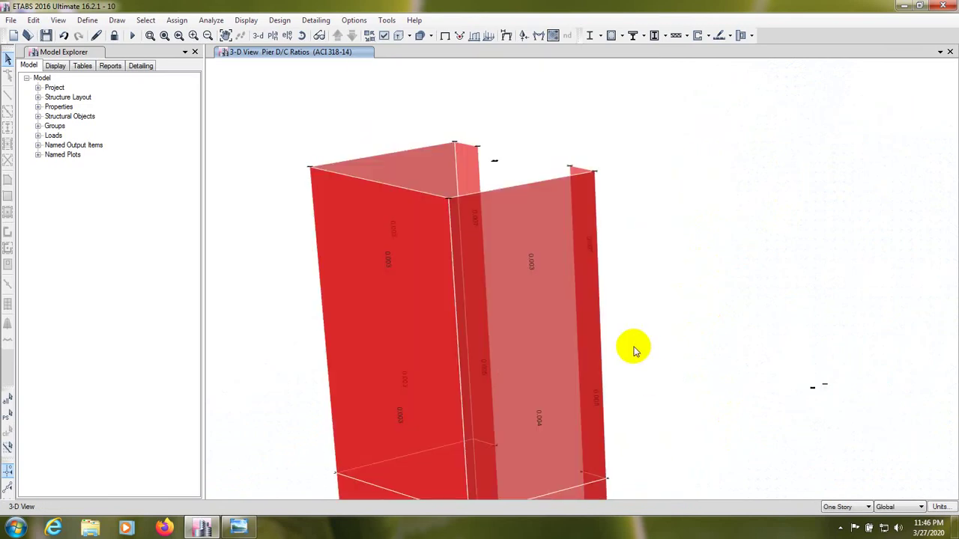
middle_click_drag(633, 349, 689, 371)
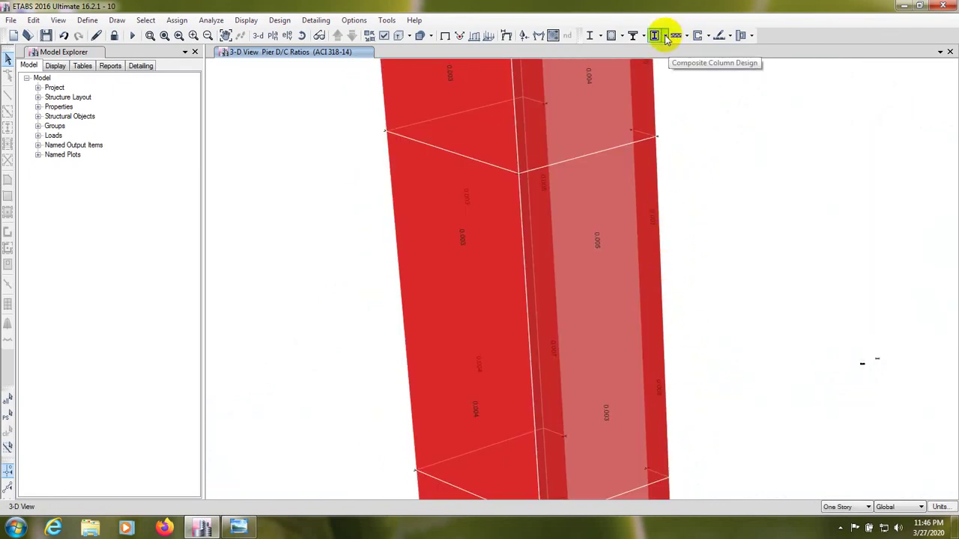
- Display the Identify P-M Failure design output and inspect the core walls over their full height
left_click(704, 36)
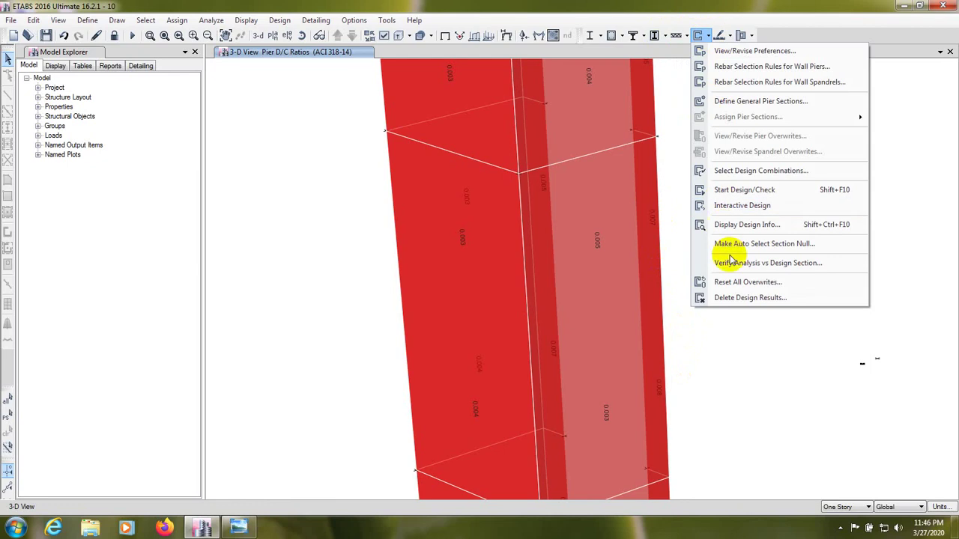
left_click(737, 224)
left_click_drag(350, 182, 344, 171)
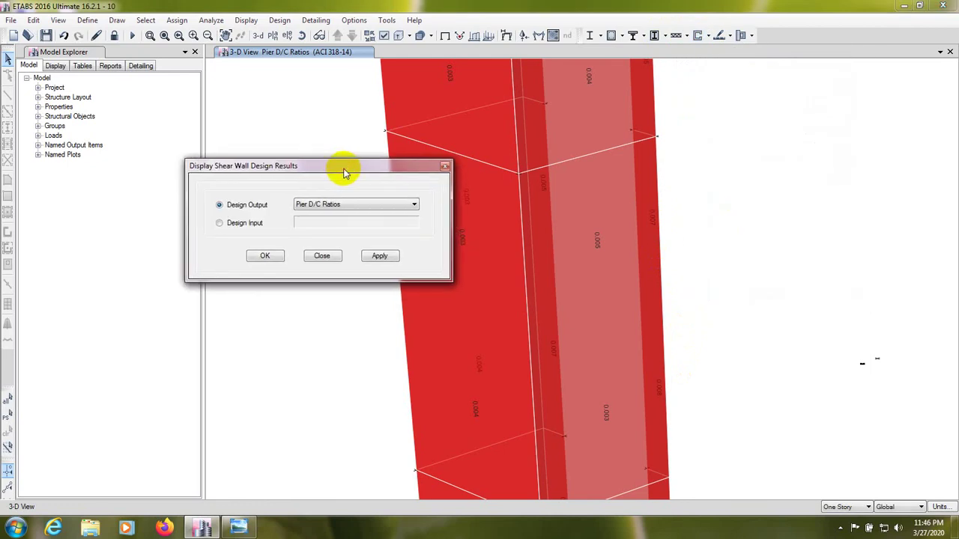
left_click(321, 206)
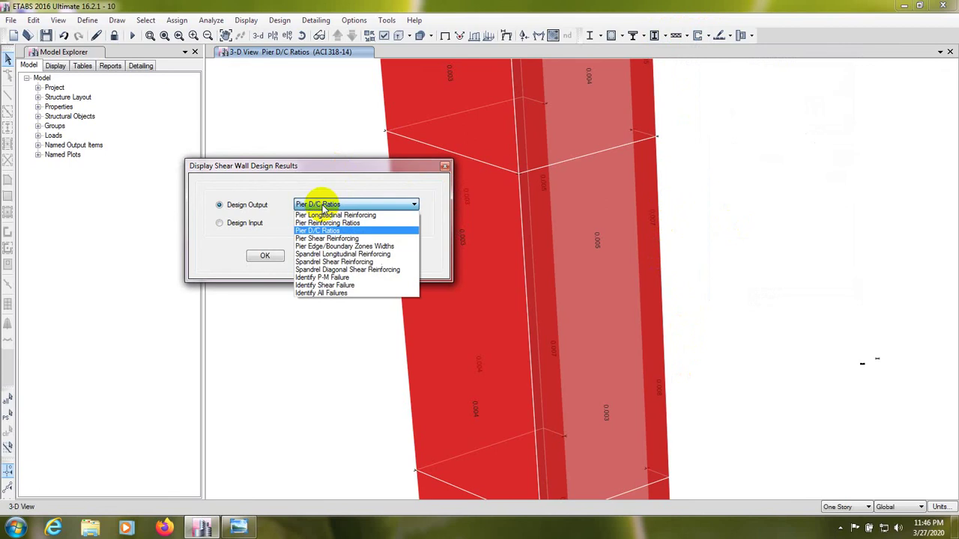
left_click(352, 279)
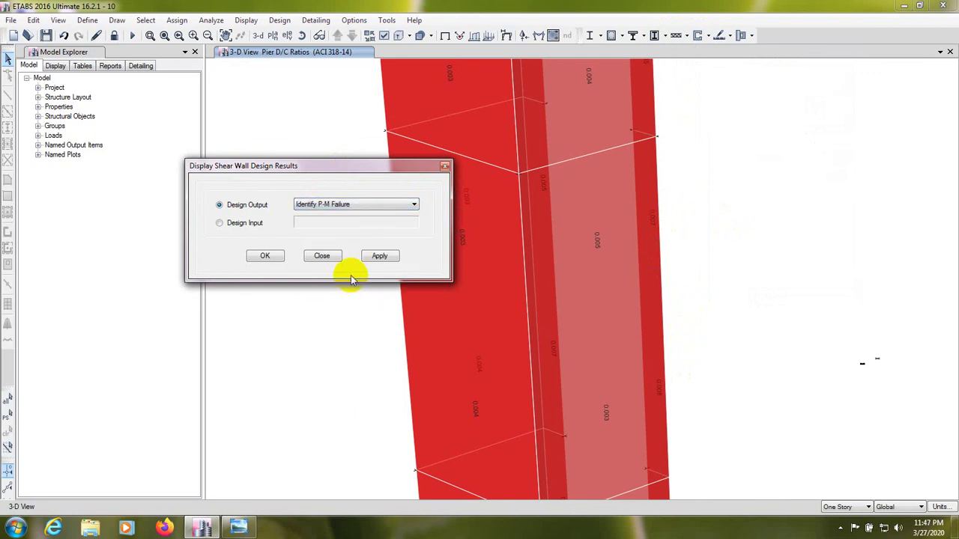
left_click(378, 256)
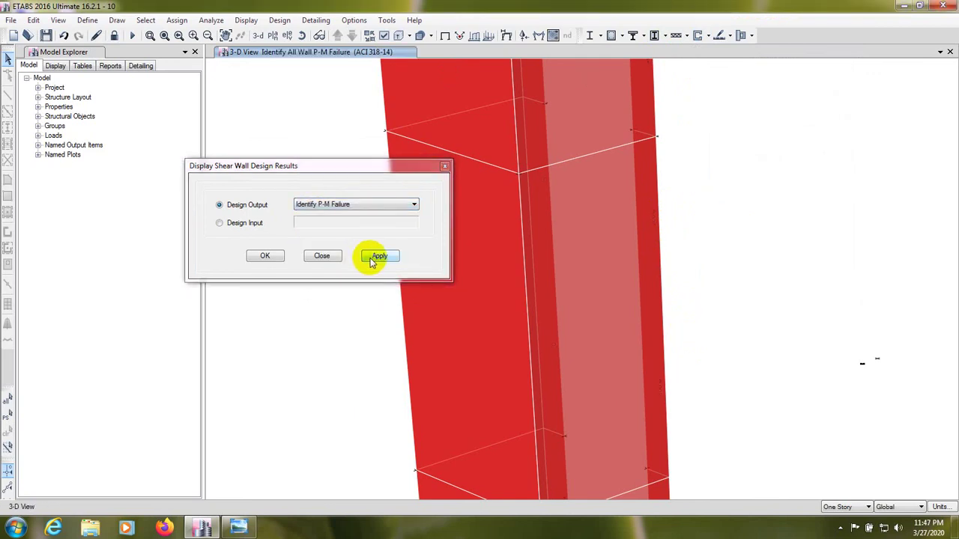
left_click(262, 255)
scroll(385, 295, "down", 2)
scroll(313, 367, "down", 2)
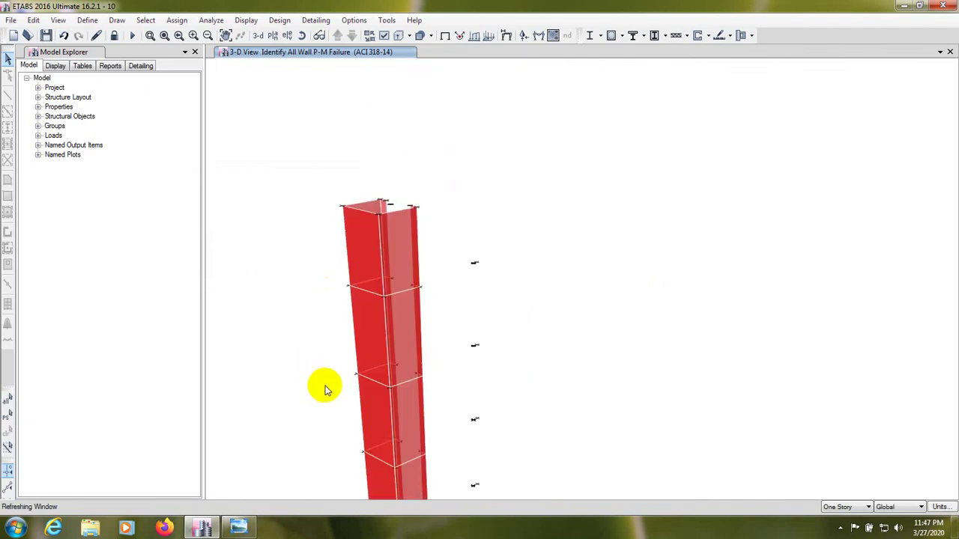
middle_click_drag(322, 385, 481, 295)
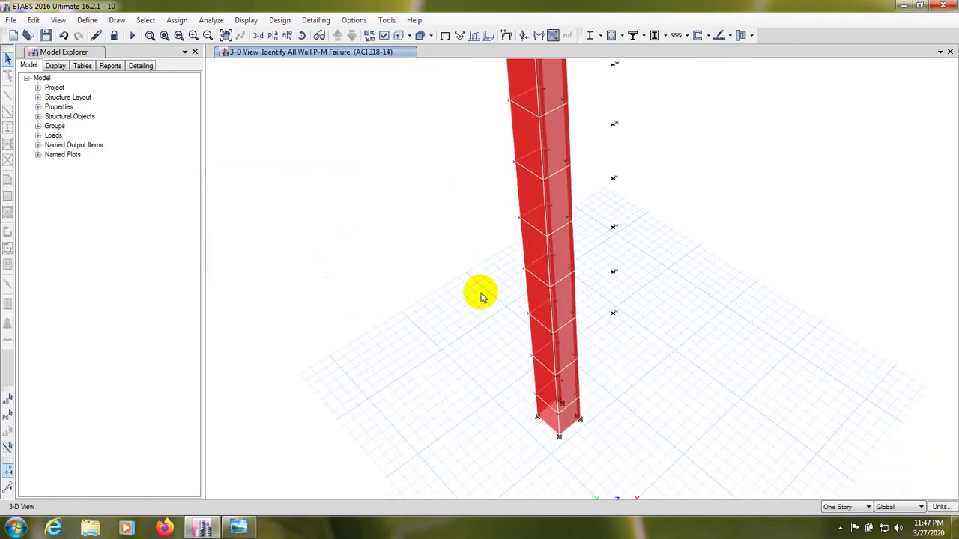
- Review the design details report of pier PW1 at Story3, including its flexural, shear and boundary element checks, and close it
scroll(553, 354, "up", 4)
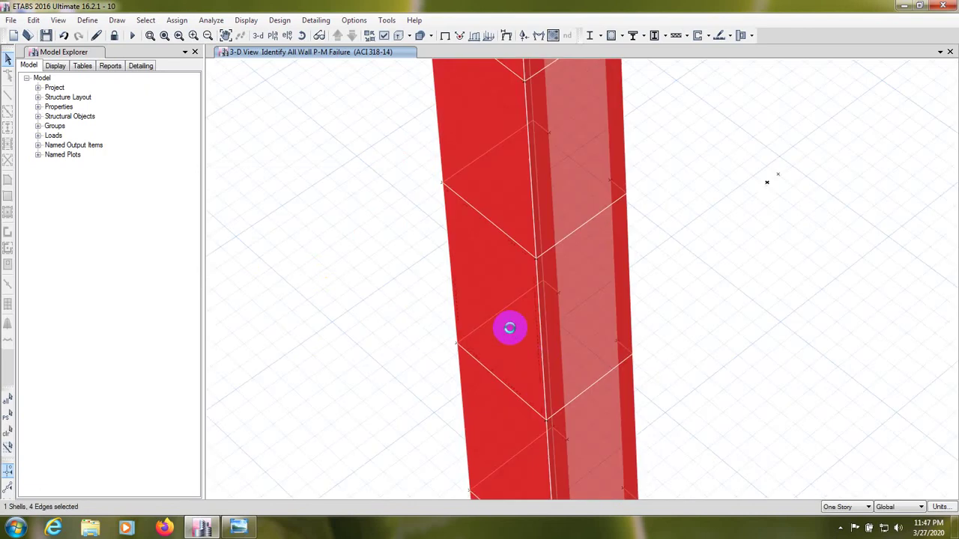
right_click(496, 325)
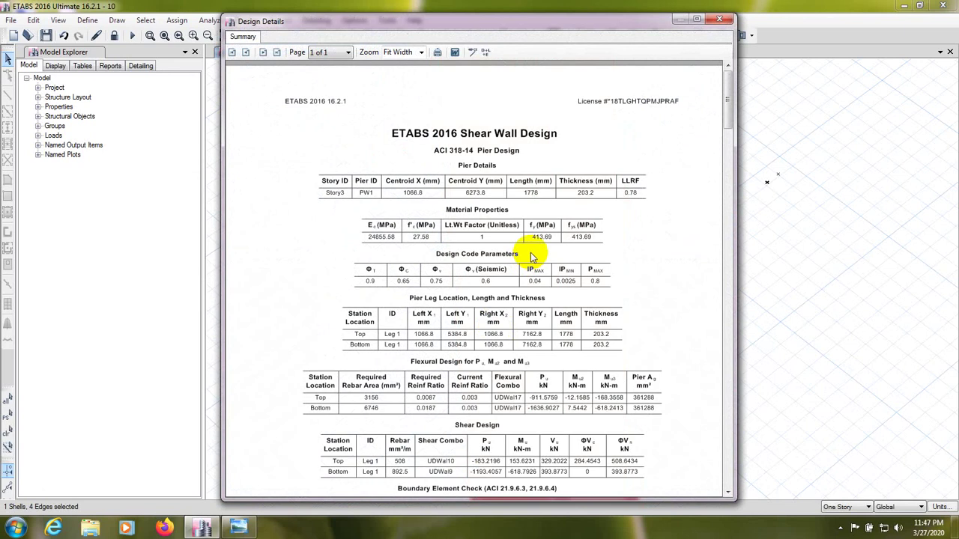
scroll(449, 322, "down", 5)
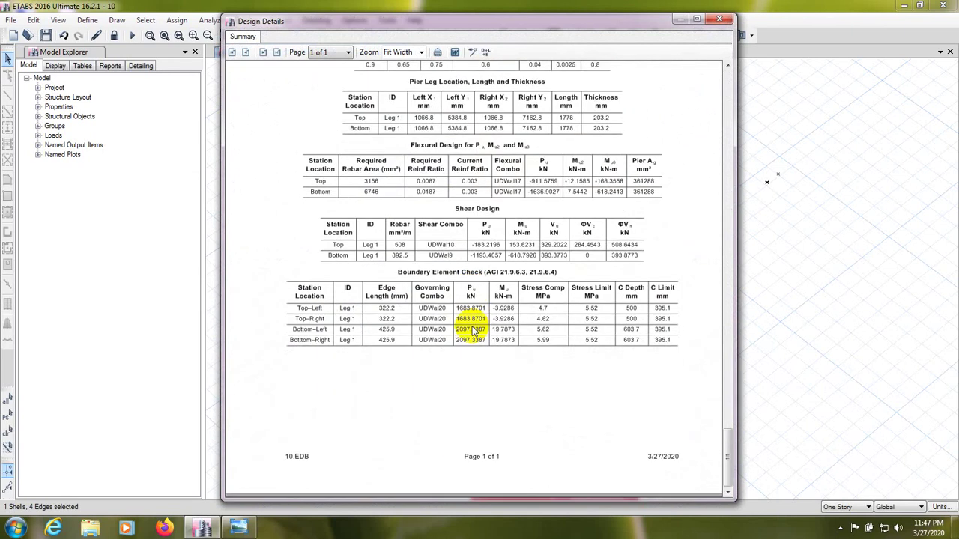
scroll(479, 307, "up", 5)
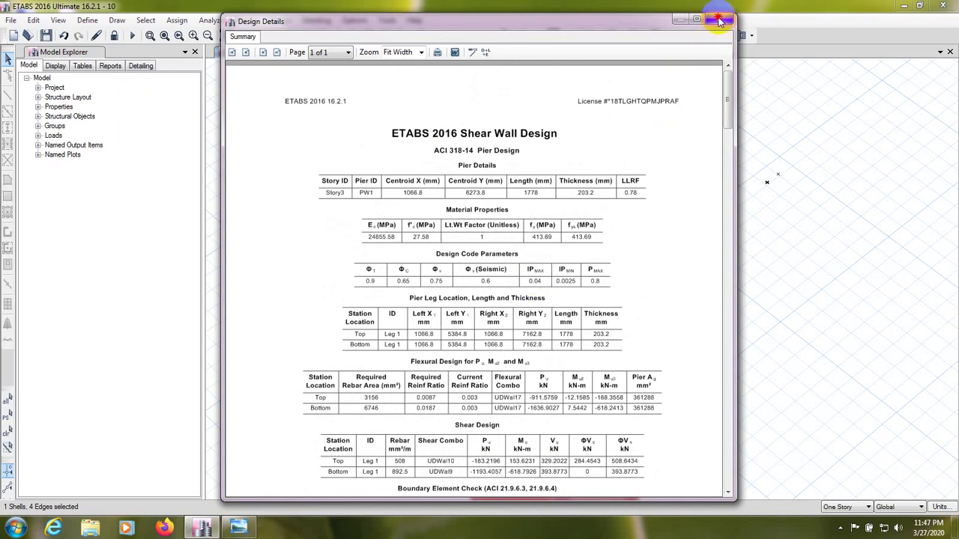
left_click(720, 19)
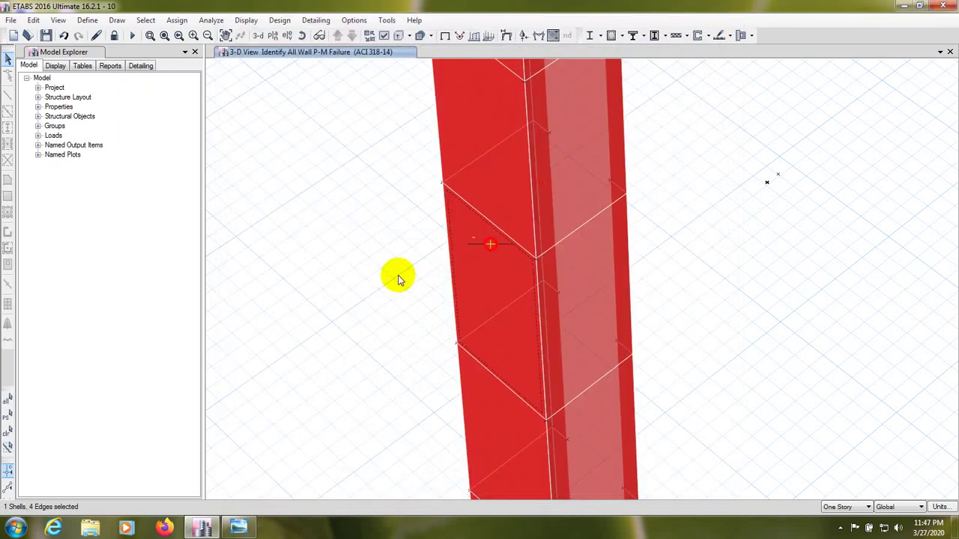
- Select the adjacent core wall panels and display Identify Shear Failure as the shear wall design output
left_click(492, 253)
left_click(487, 317)
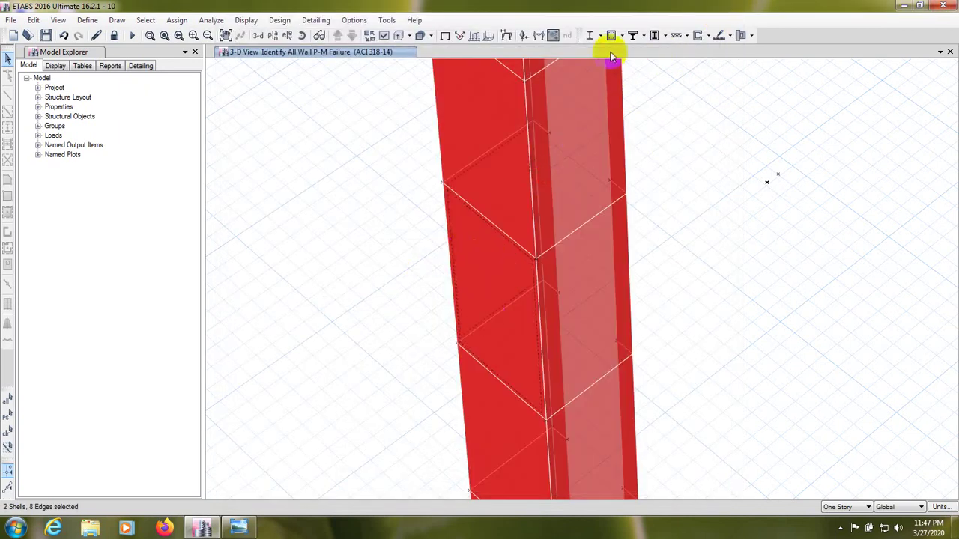
left_click(707, 37)
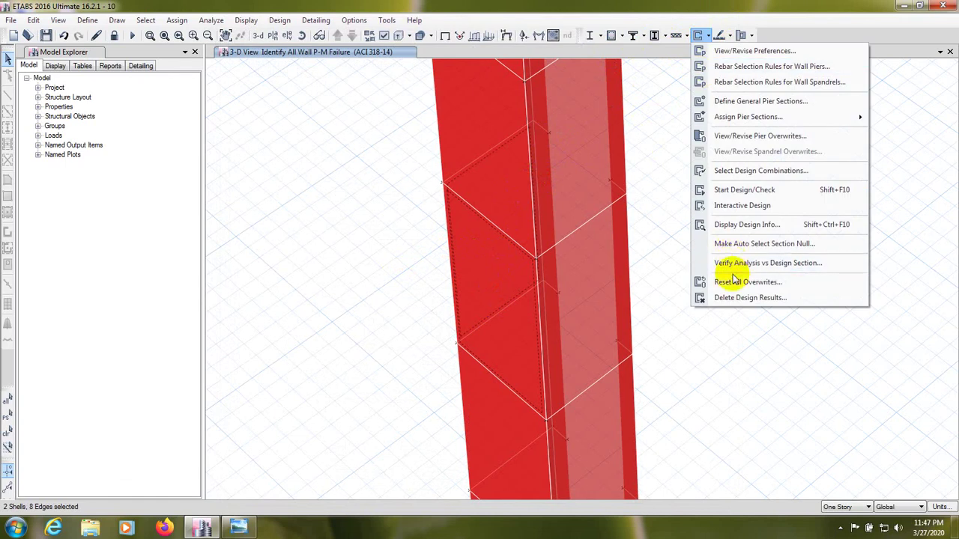
left_click(731, 226)
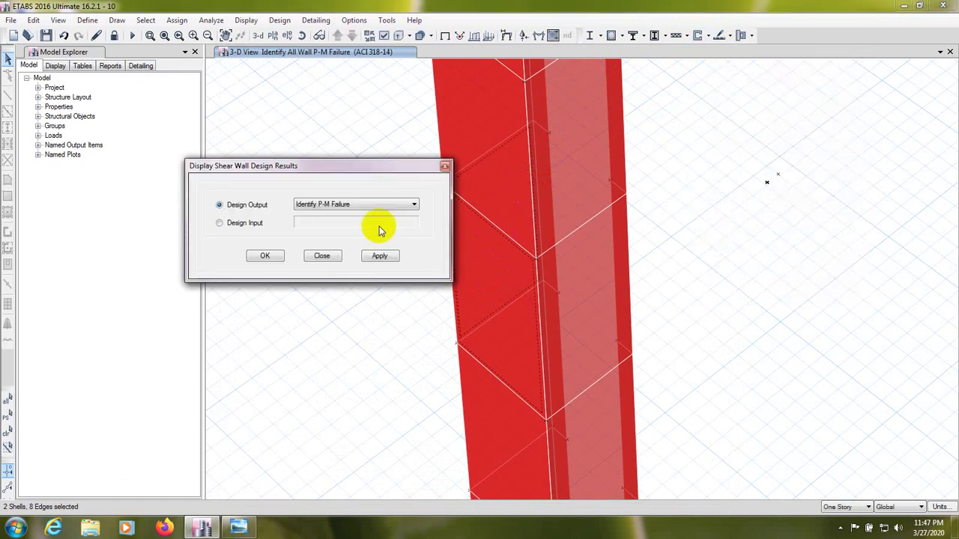
left_click(347, 206)
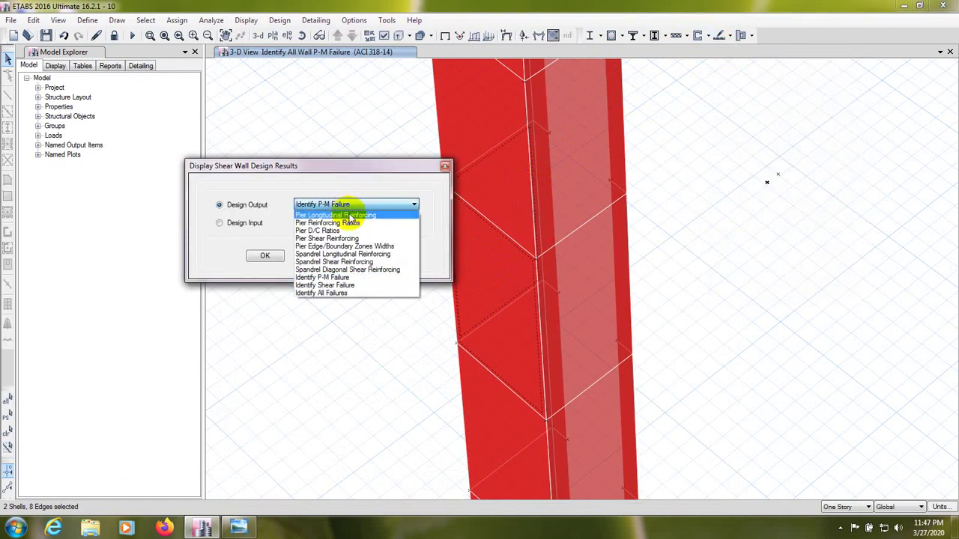
left_click(337, 285)
left_click(371, 259)
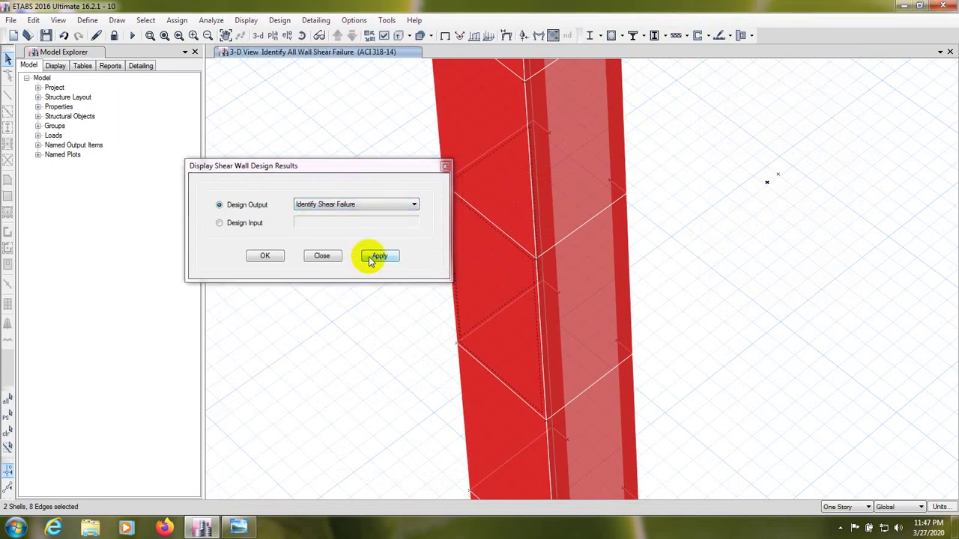
- Display the Pier Shear Reinforcing design output on the 3-D view and inspect the core walls from the top story down to the base
left_click(358, 205)
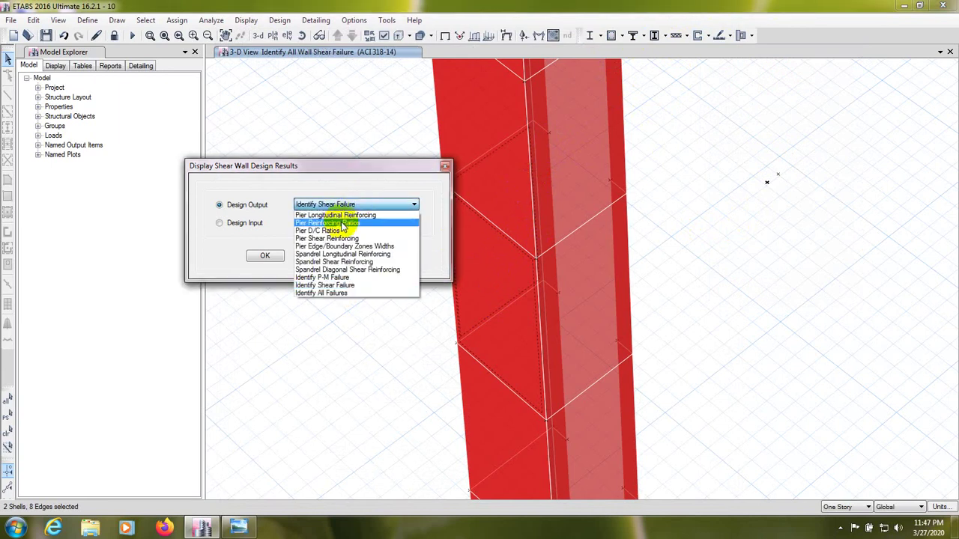
left_click(344, 238)
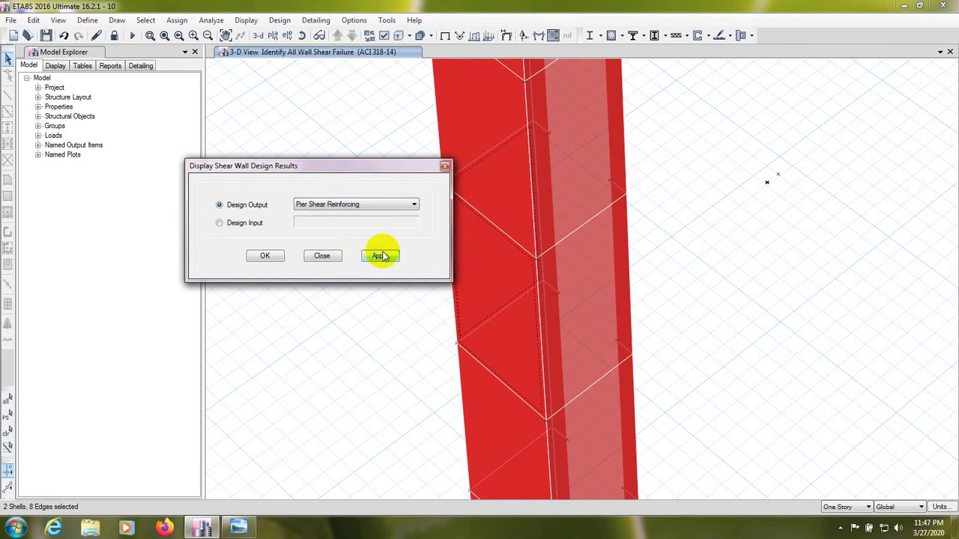
left_click(380, 255)
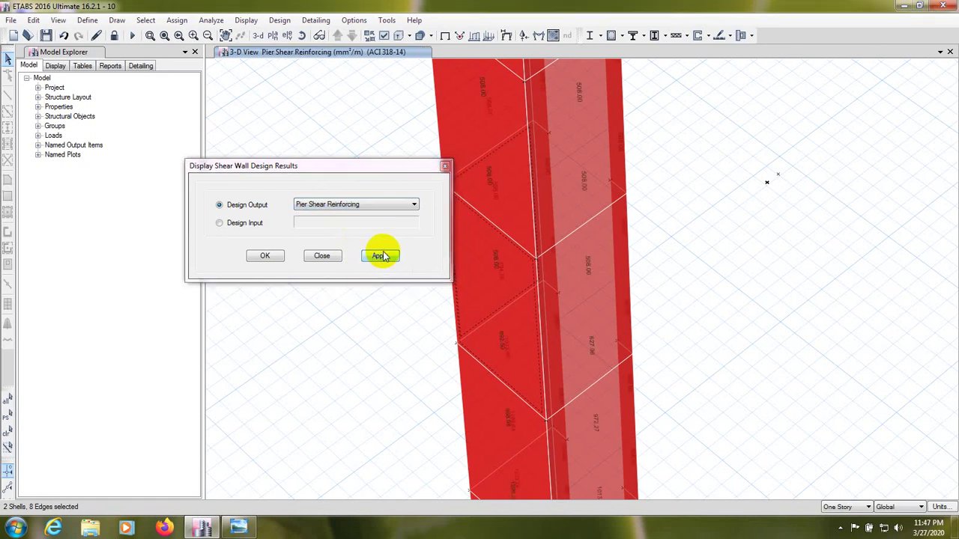
left_click(359, 204)
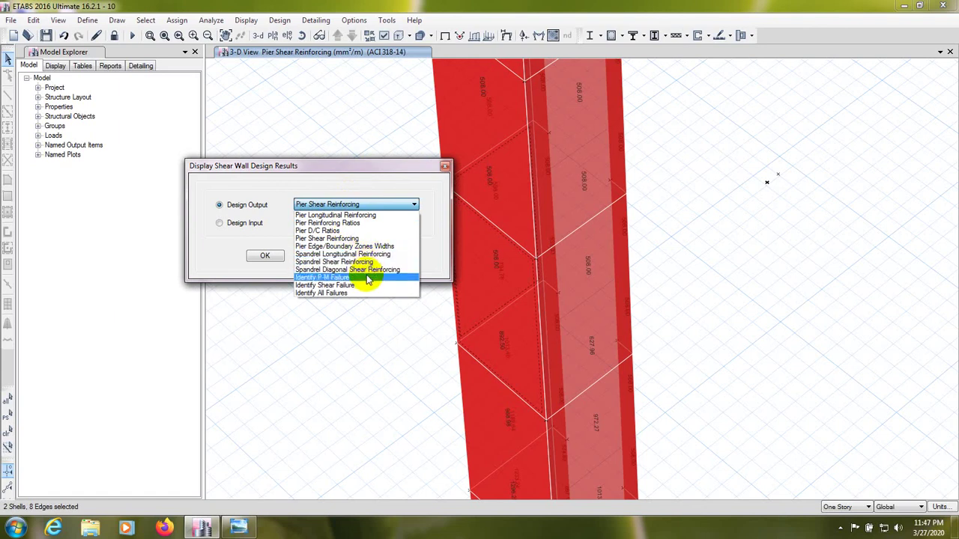
left_click(333, 189)
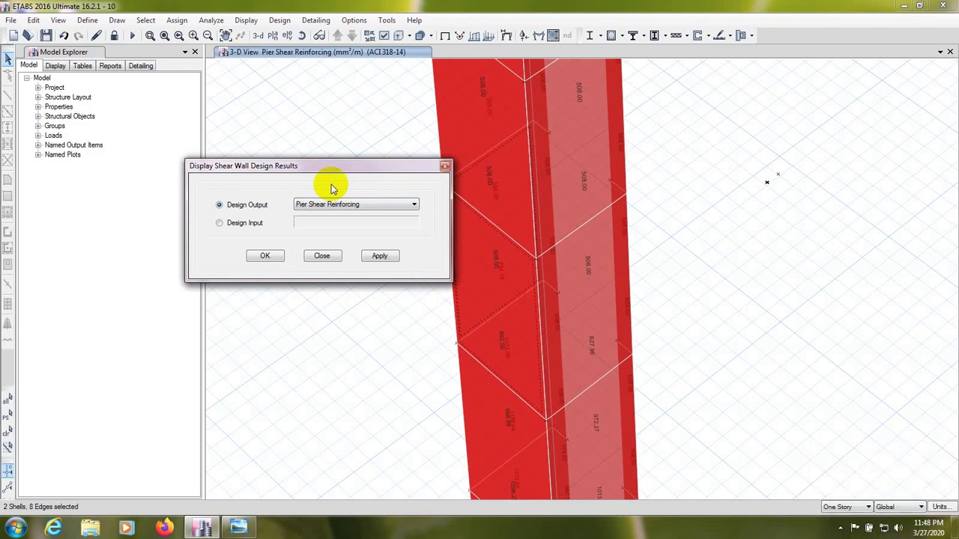
left_click(321, 256)
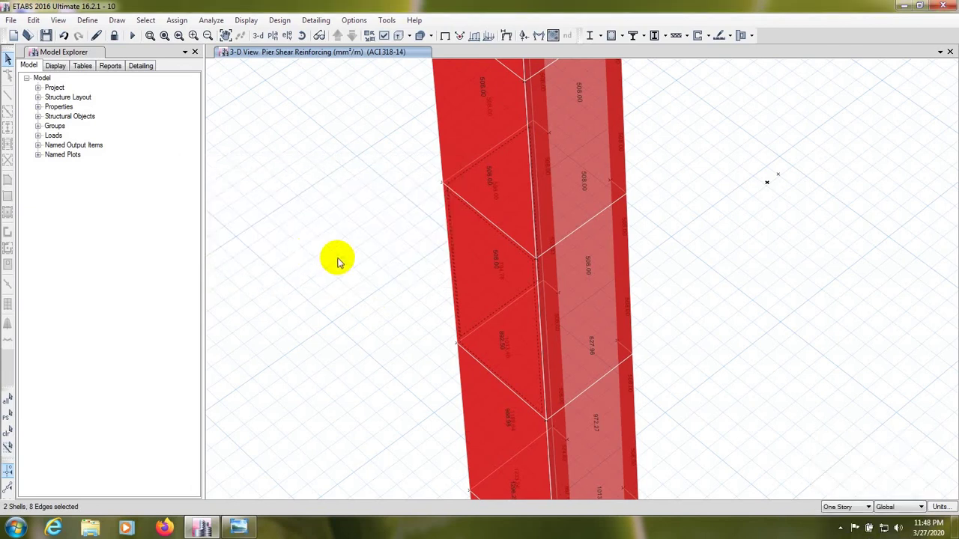
scroll(330, 258, "up", 4)
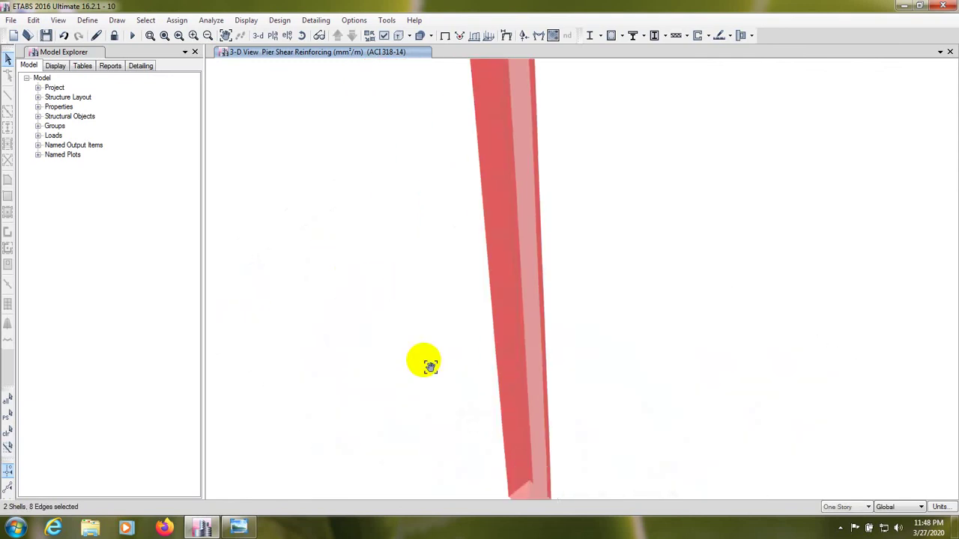
scroll(385, 295, "up", 3)
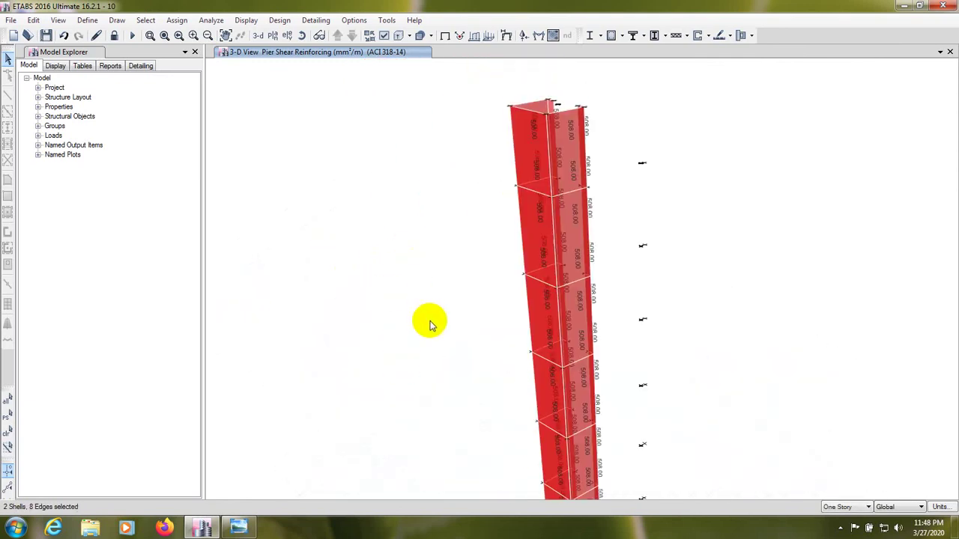
scroll(434, 265, "down", 4)
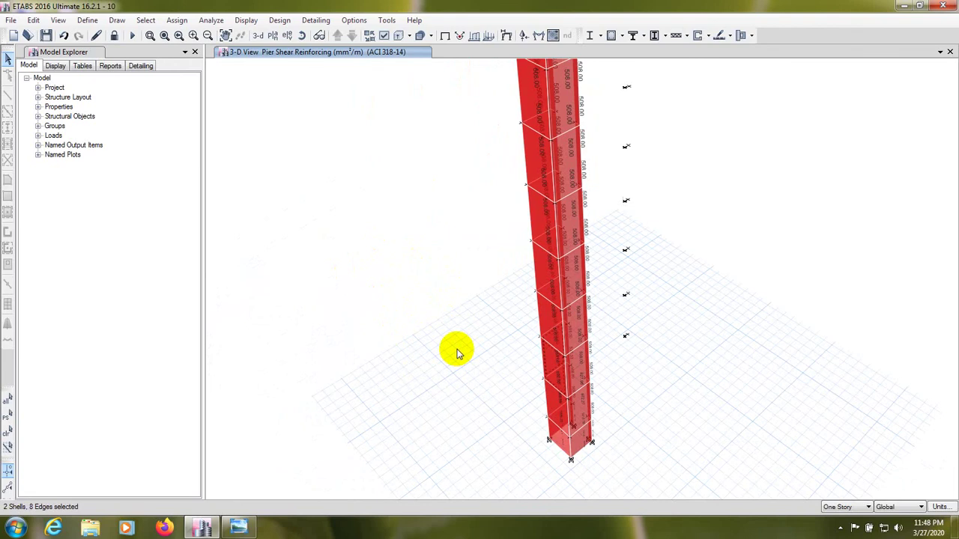
middle_click_drag(457, 349, 522, 322)
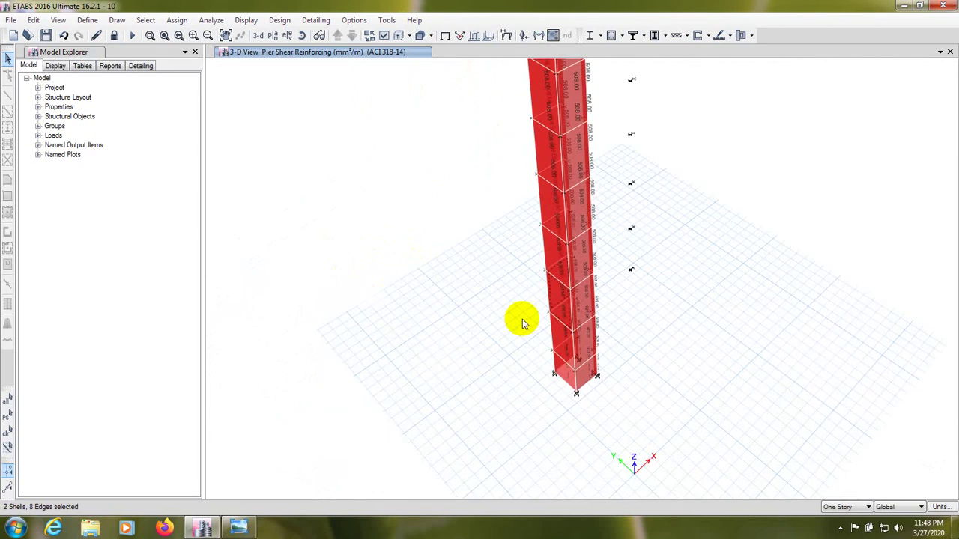